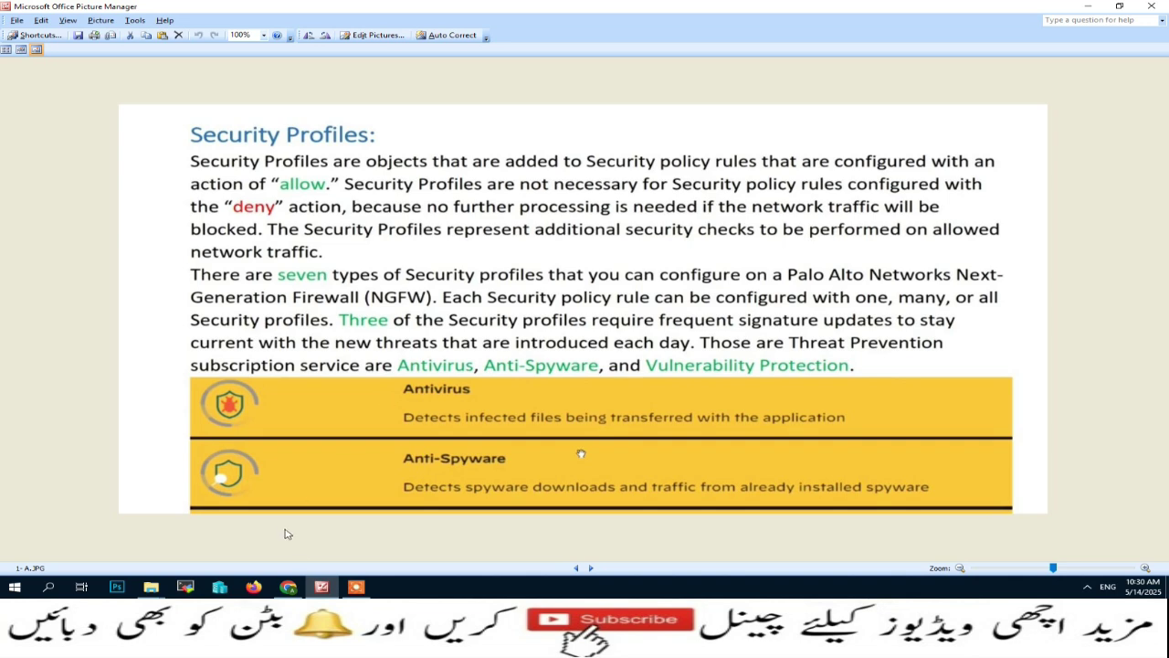
Step: Switch to the firewall web interface in Chrome and look through the Security Profiles objects from Antivirus to Data Filtering
click(288, 588)
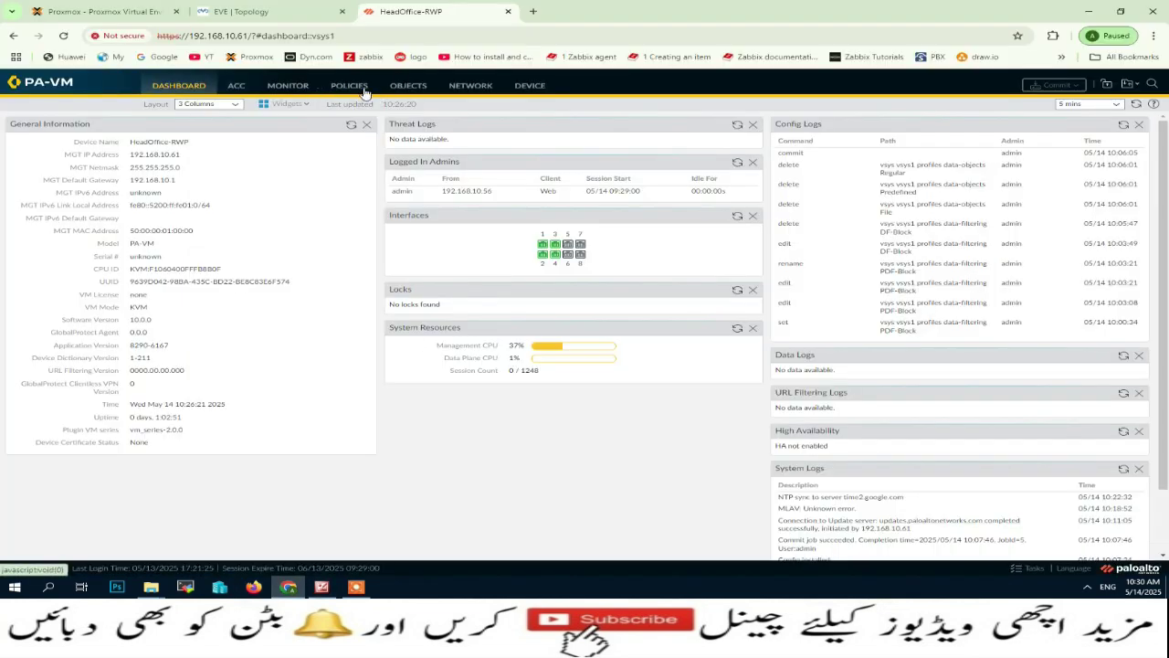
click(408, 86)
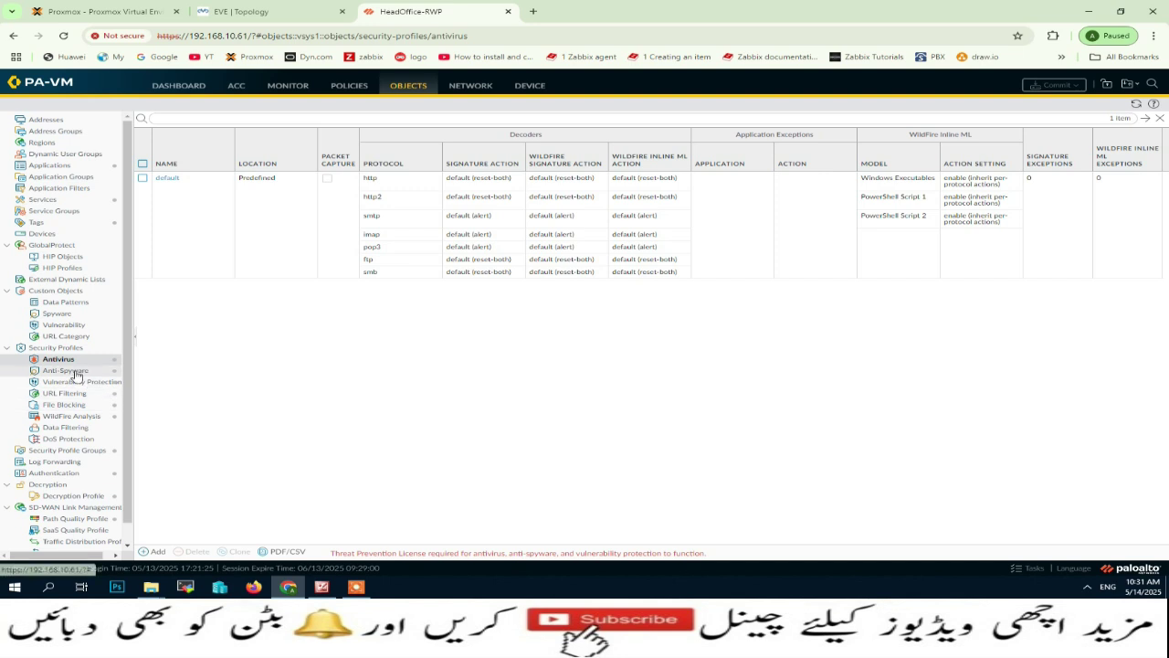
click(74, 371)
click(84, 382)
click(69, 394)
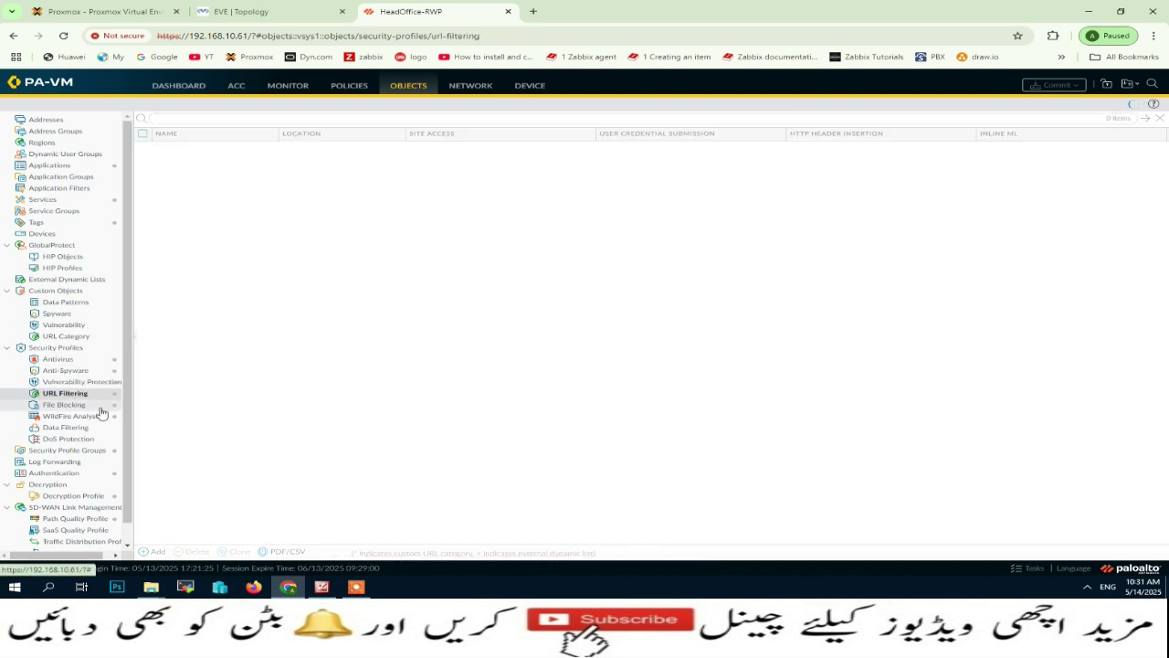
click(78, 405)
click(84, 417)
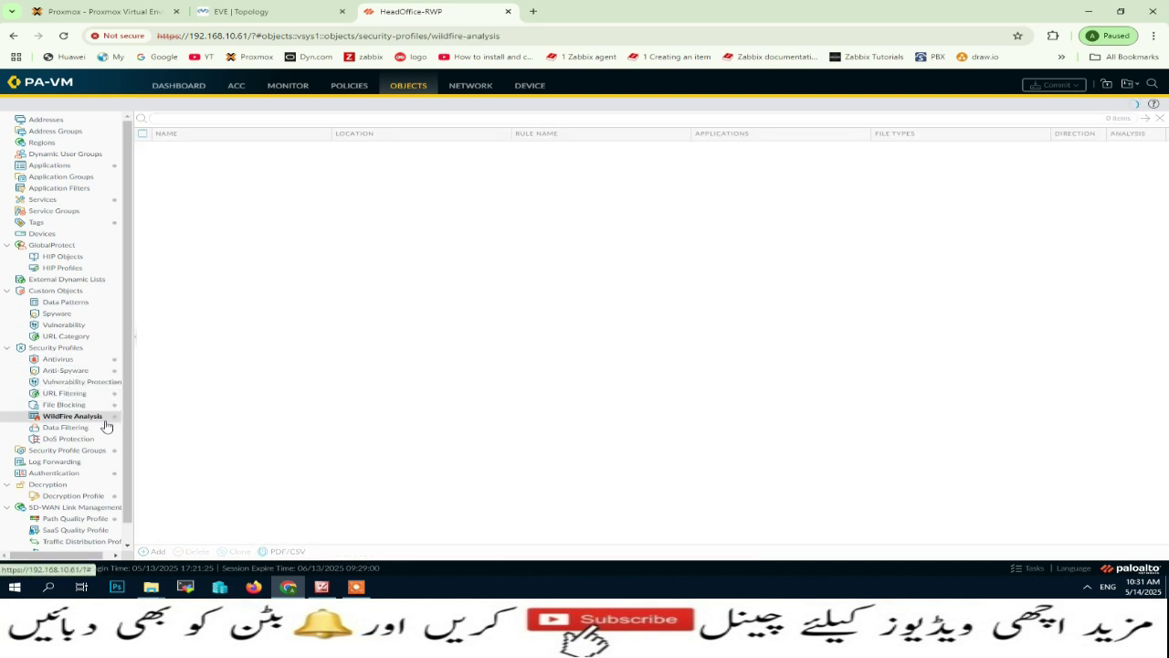
click(70, 428)
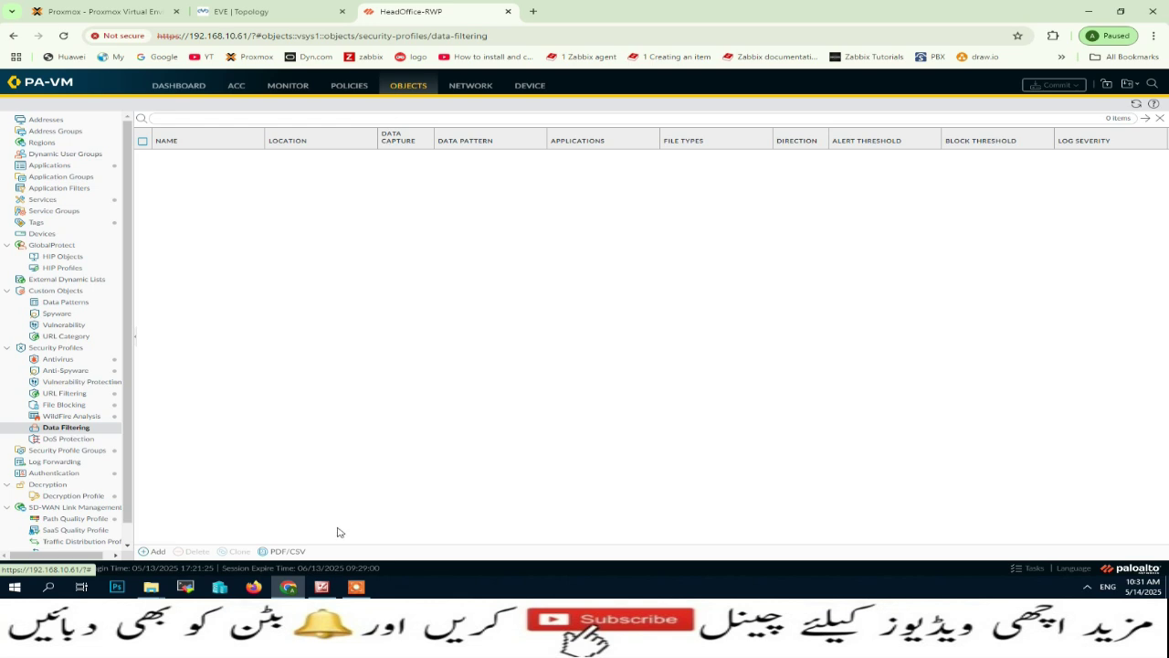
Step: Reread the Security Profiles notes in Picture Manager, and view the firewall's Antivirus, Anti-Spyware and Vulnerability Protection profiles in Chrome
click(322, 589)
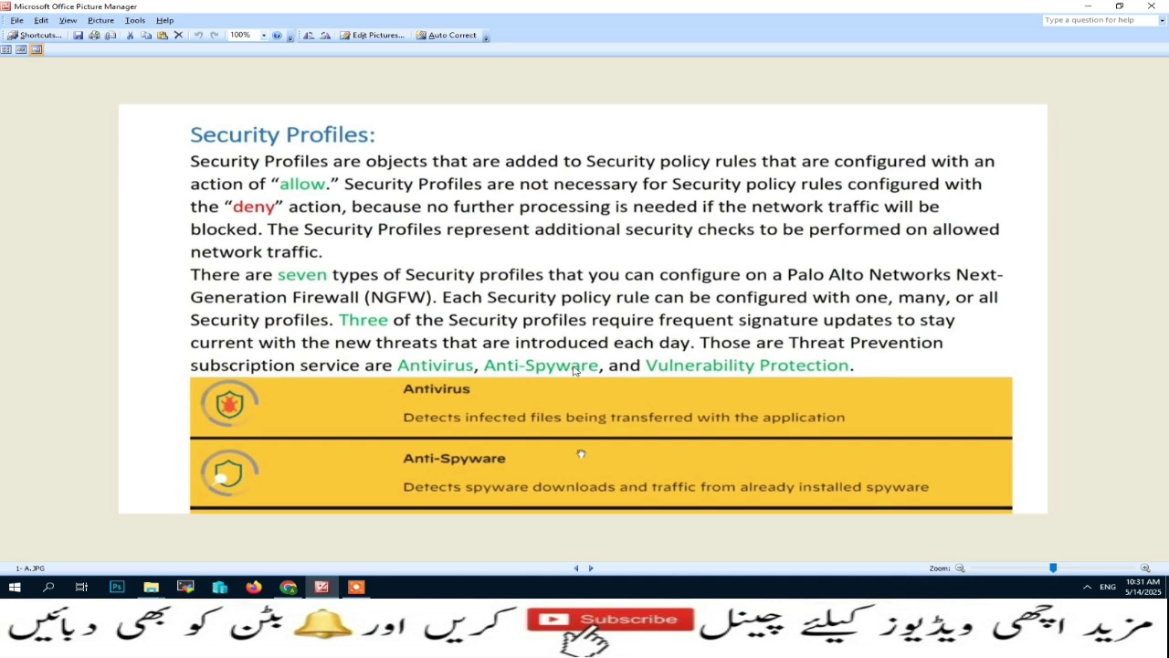
click(288, 586)
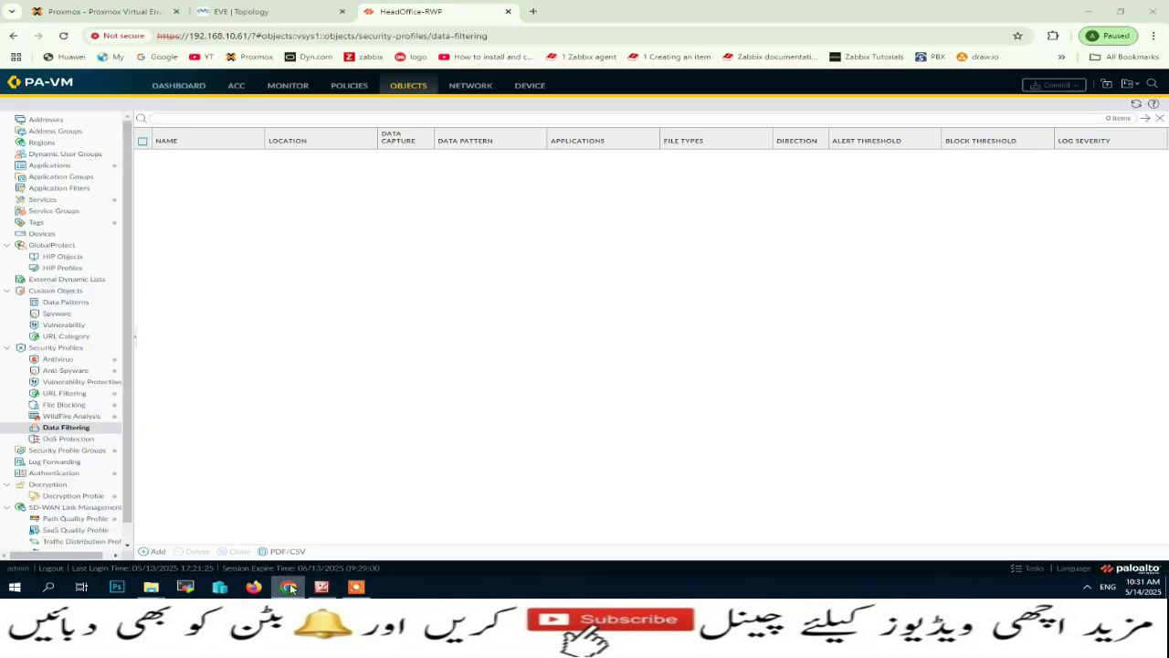
click(53, 360)
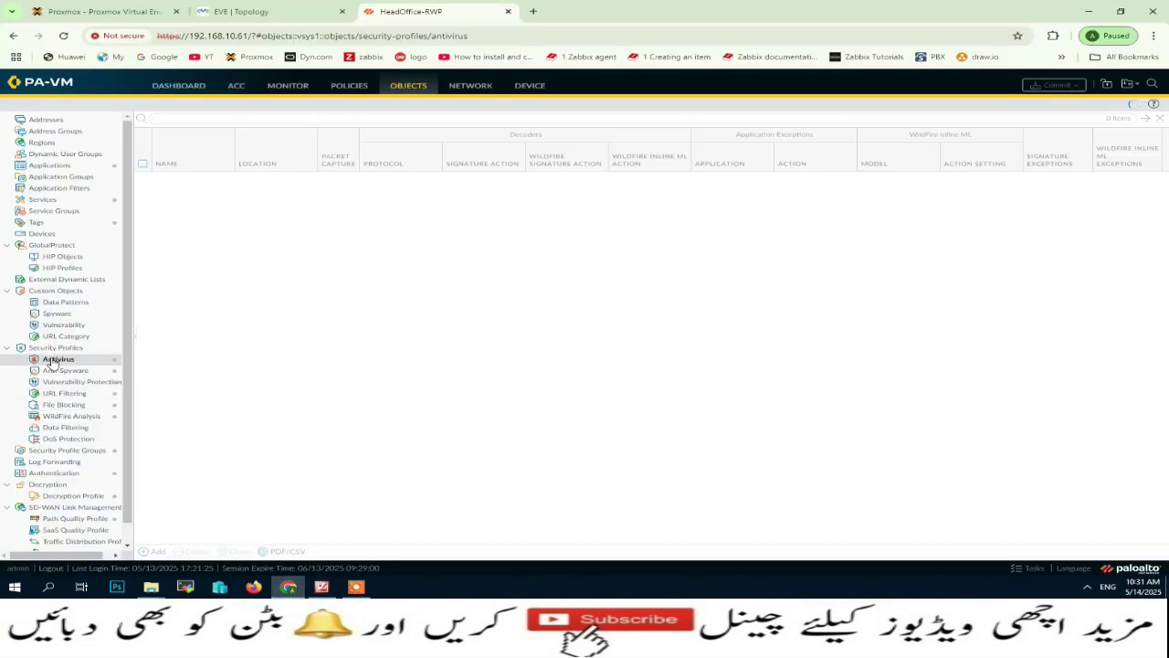
click(68, 371)
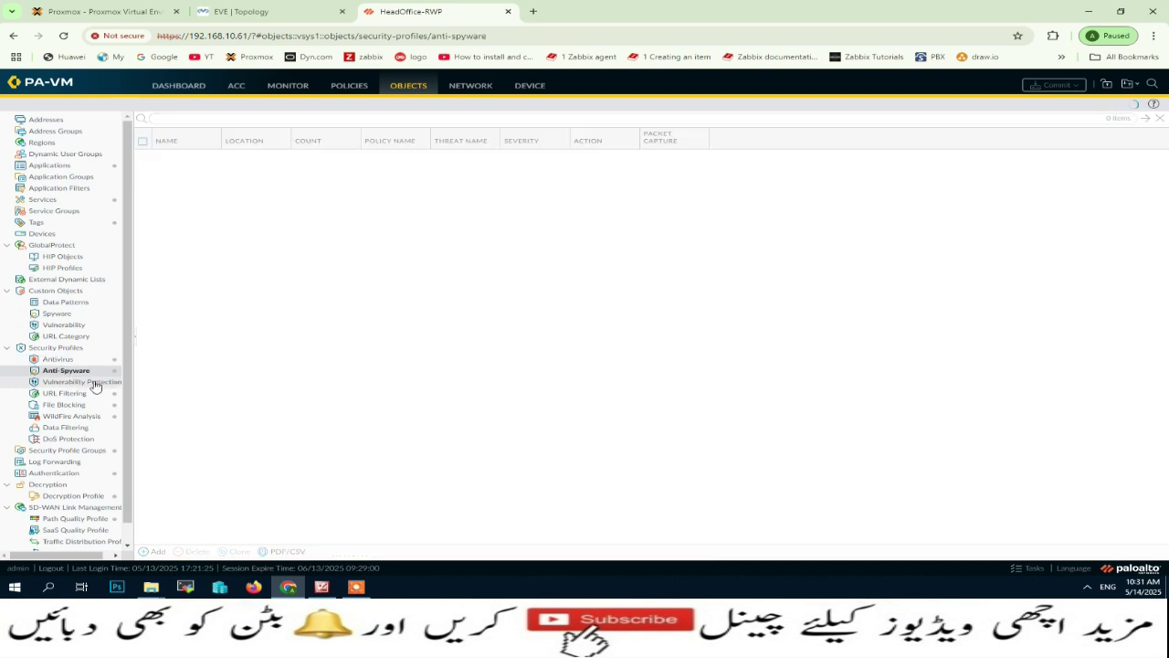
click(92, 382)
Step: View the device's Dynamic Updates page and examine the example update schedule images in Picture Manager
click(530, 85)
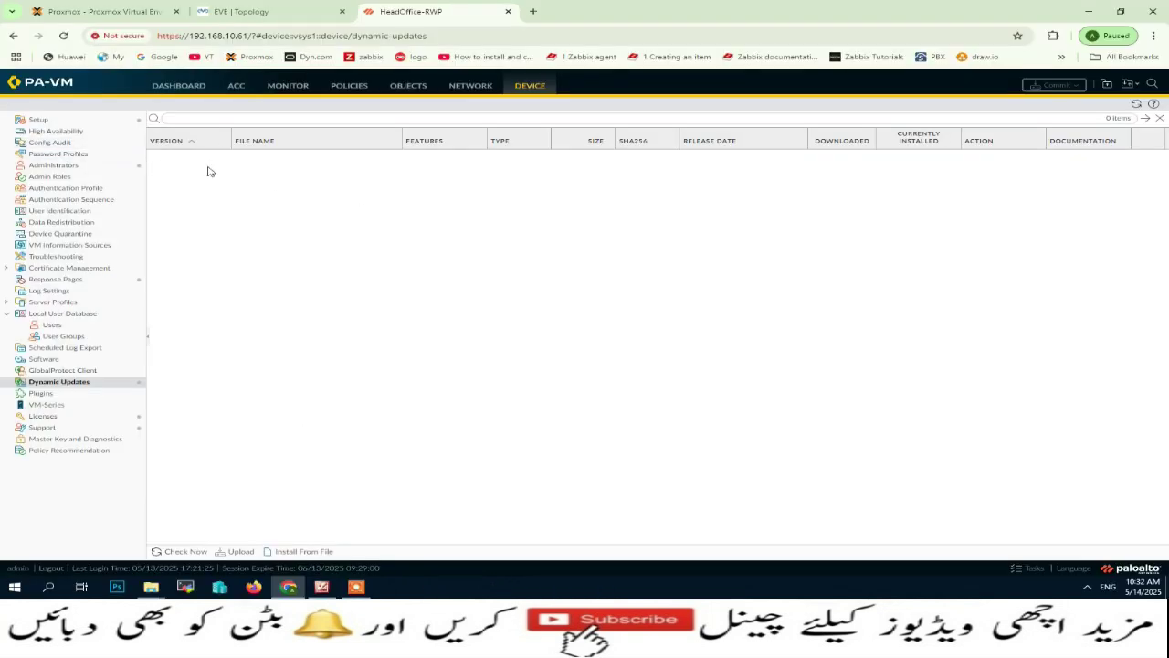
click(322, 586)
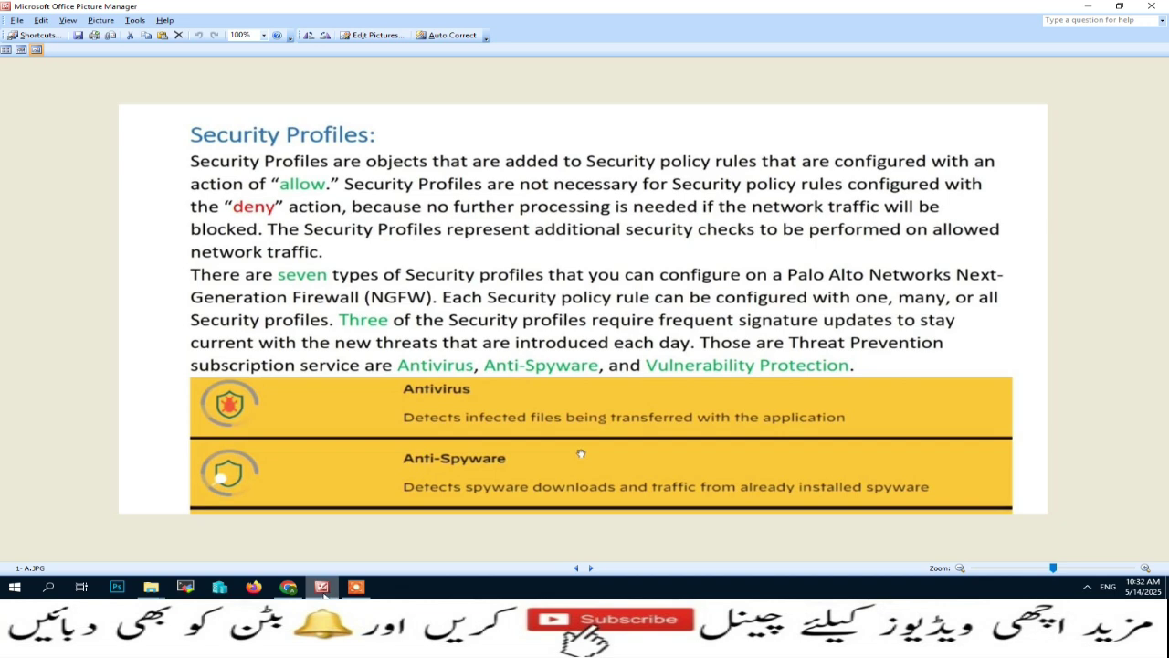
key(Right)
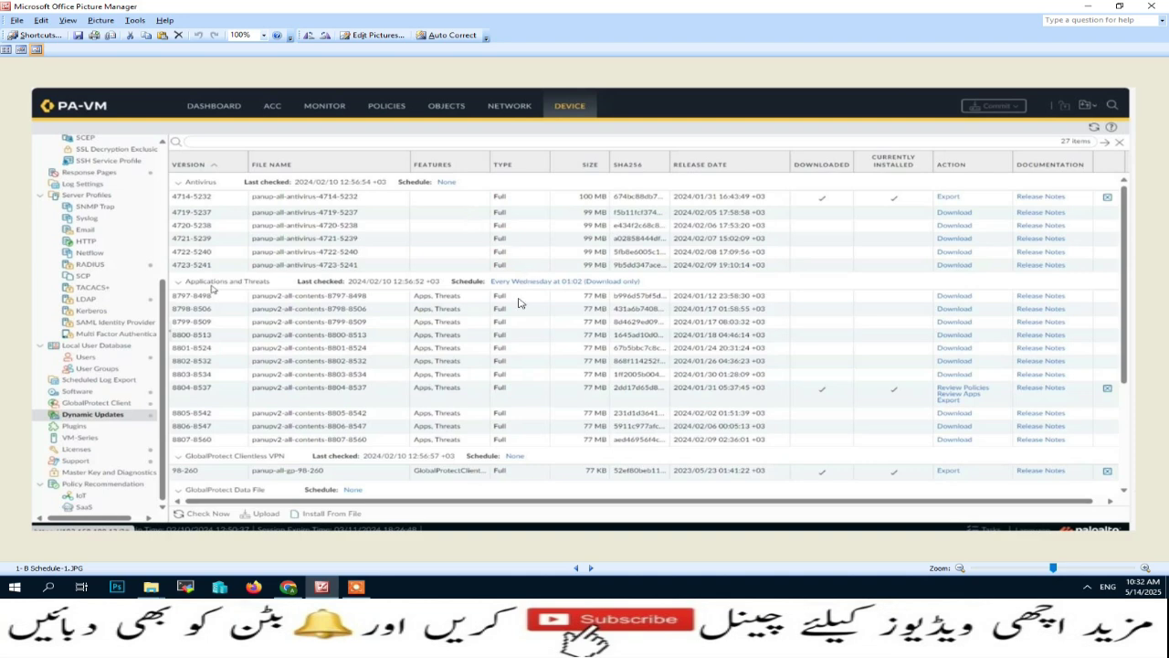
key(Right)
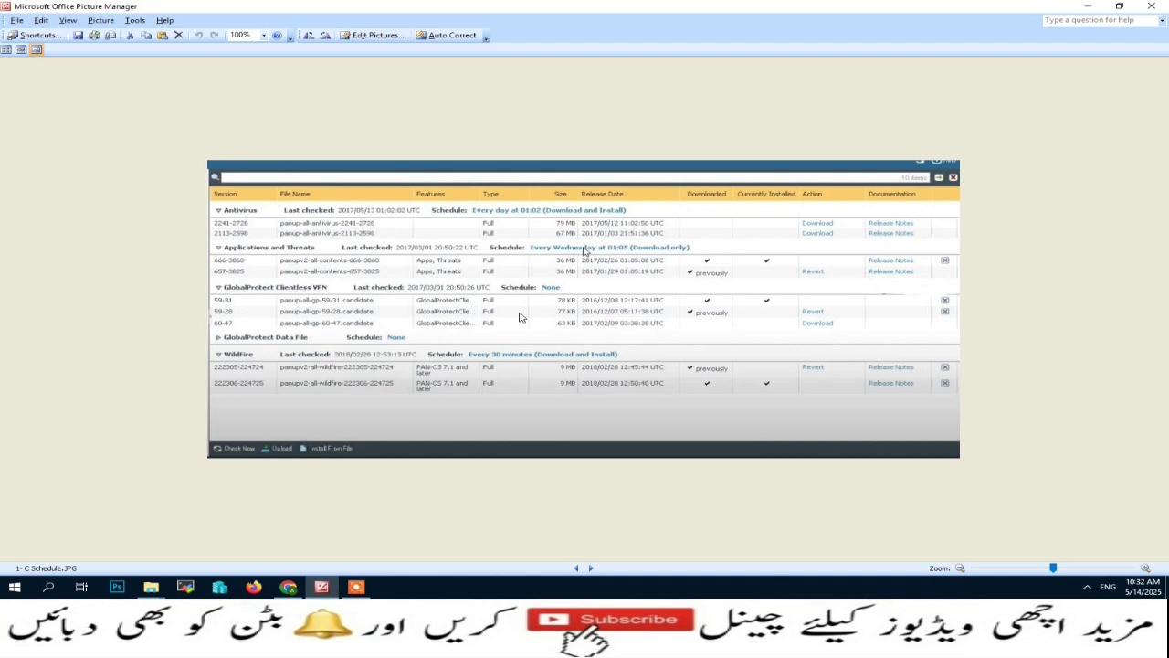
key(Left)
key(Left)
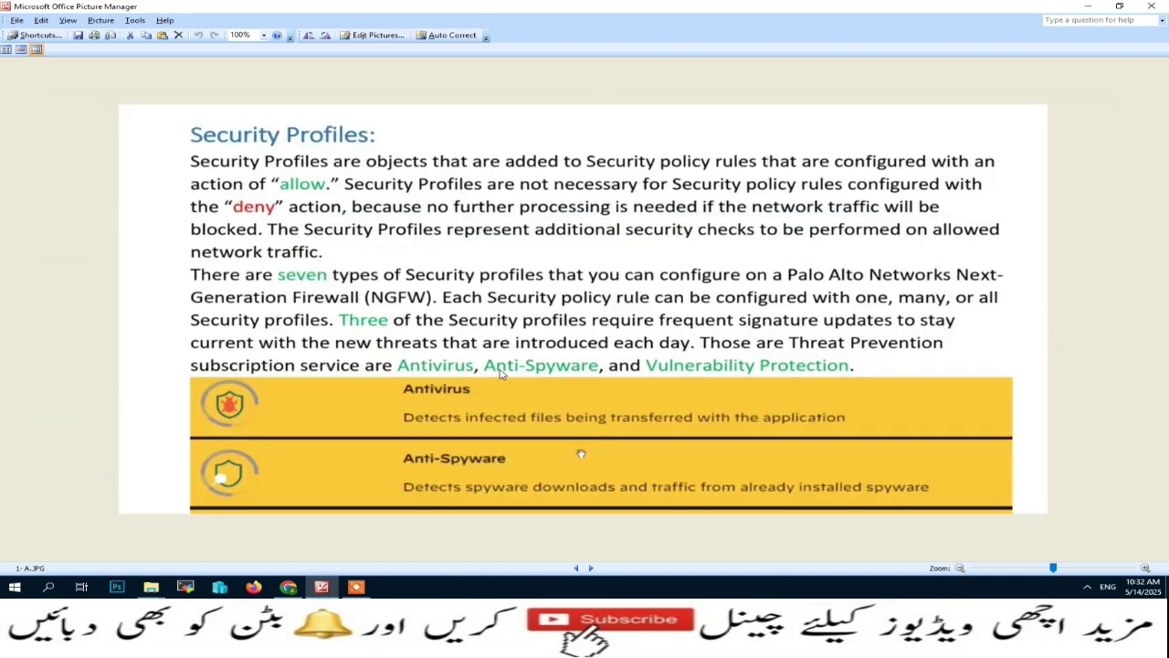
Step: Read the Threat Log notes, and view the firewall's Threat, URL Filtering, WildFire Submissions and Data Filtering logs in Chrome
key(Right)
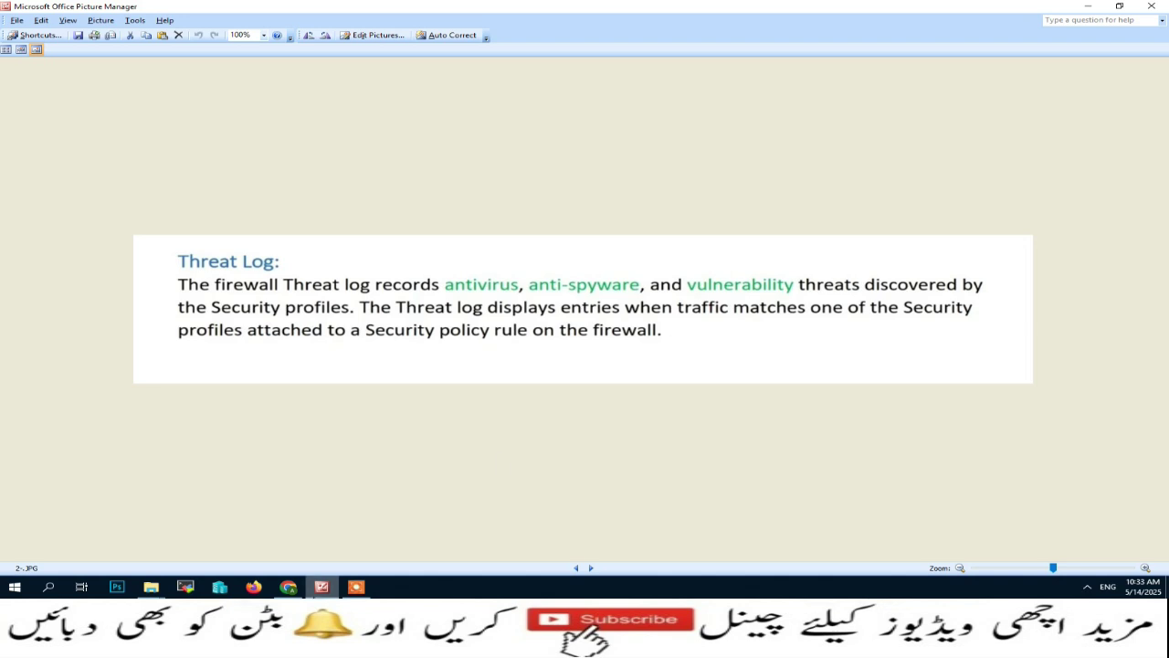
click(288, 587)
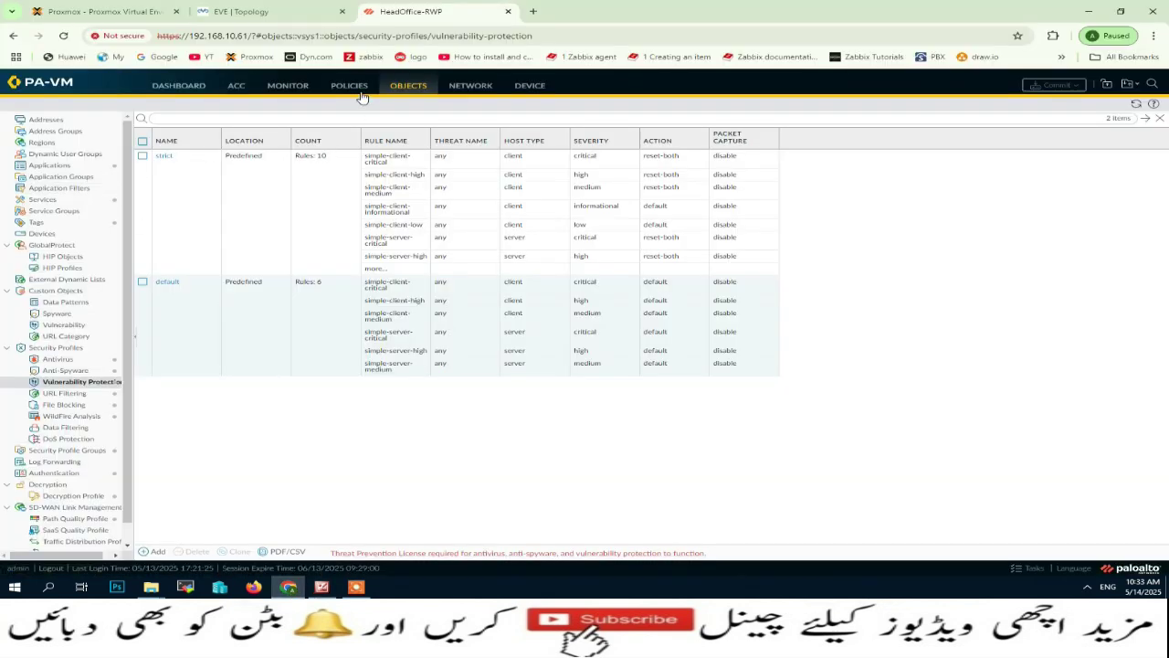
click(290, 87)
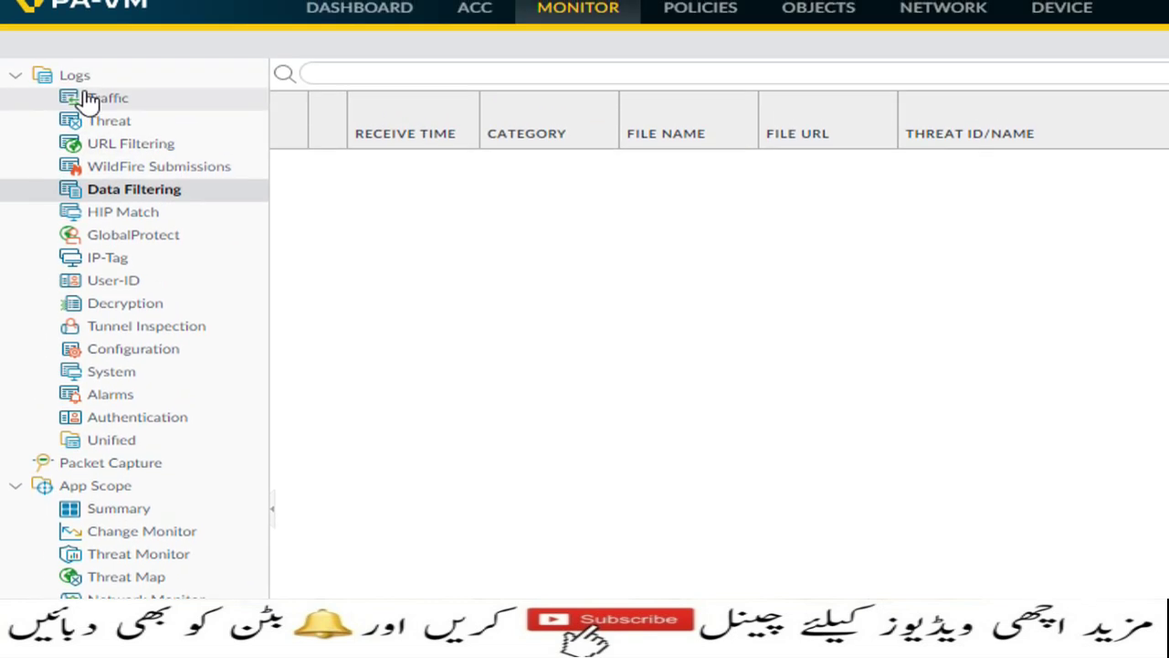
click(120, 122)
click(155, 148)
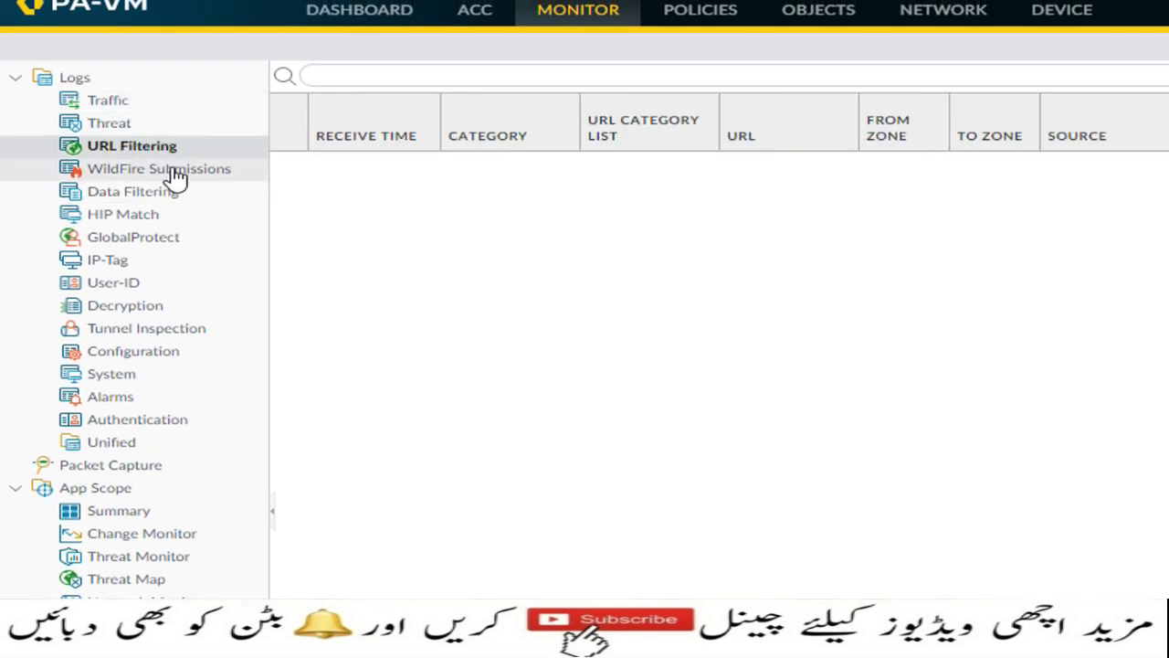
click(137, 171)
click(137, 194)
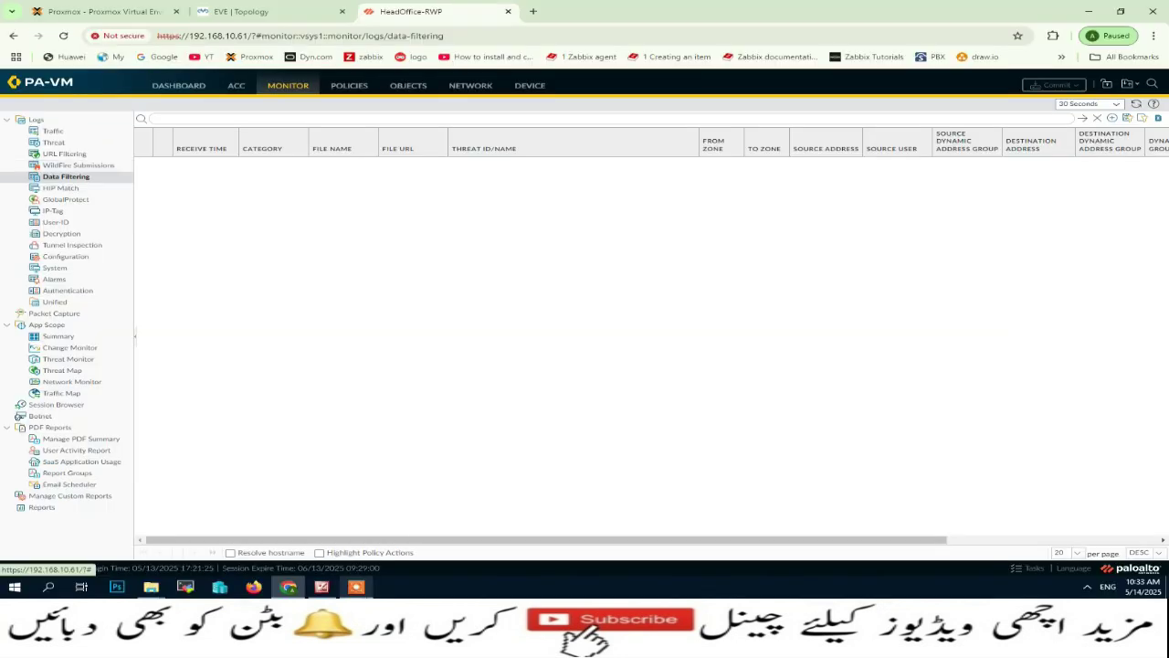
Step: Read the Antivirus Profile notes in Picture Manager, and open the firewall's antivirus security profiles in Chrome
click(321, 588)
key(Right)
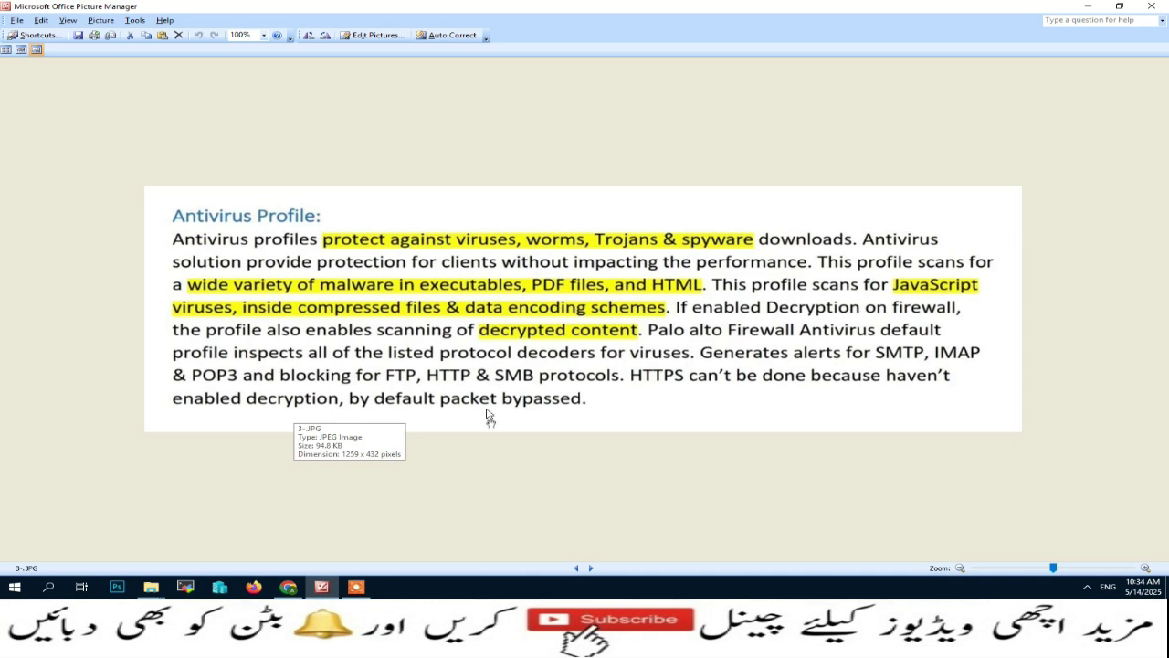
click(289, 586)
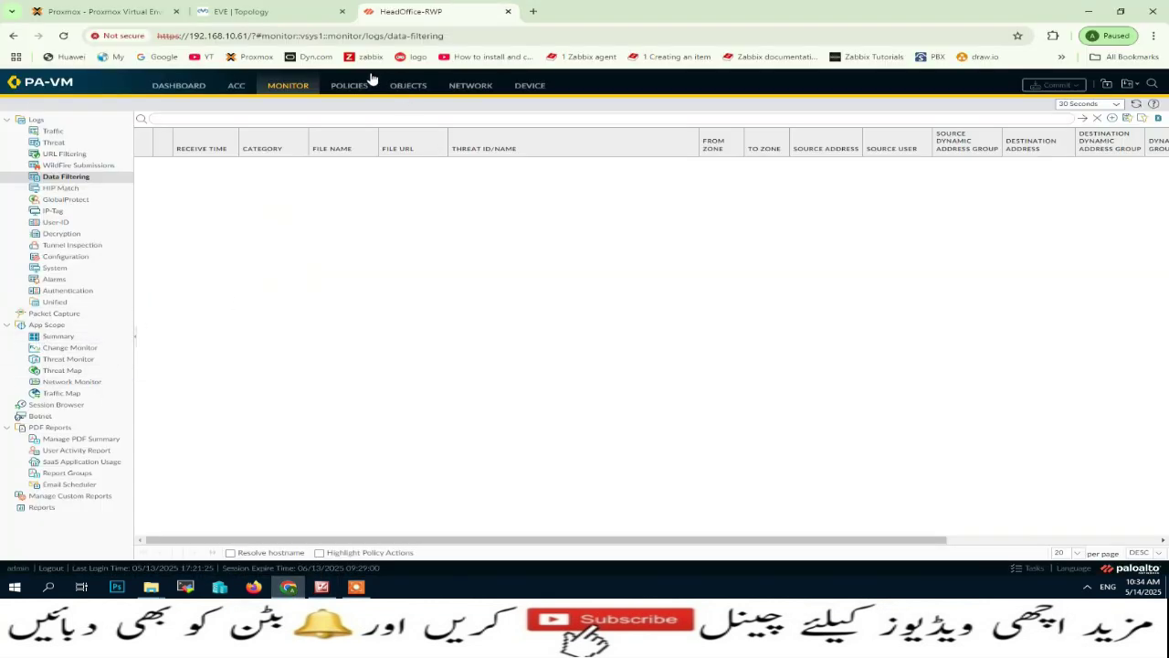
click(409, 85)
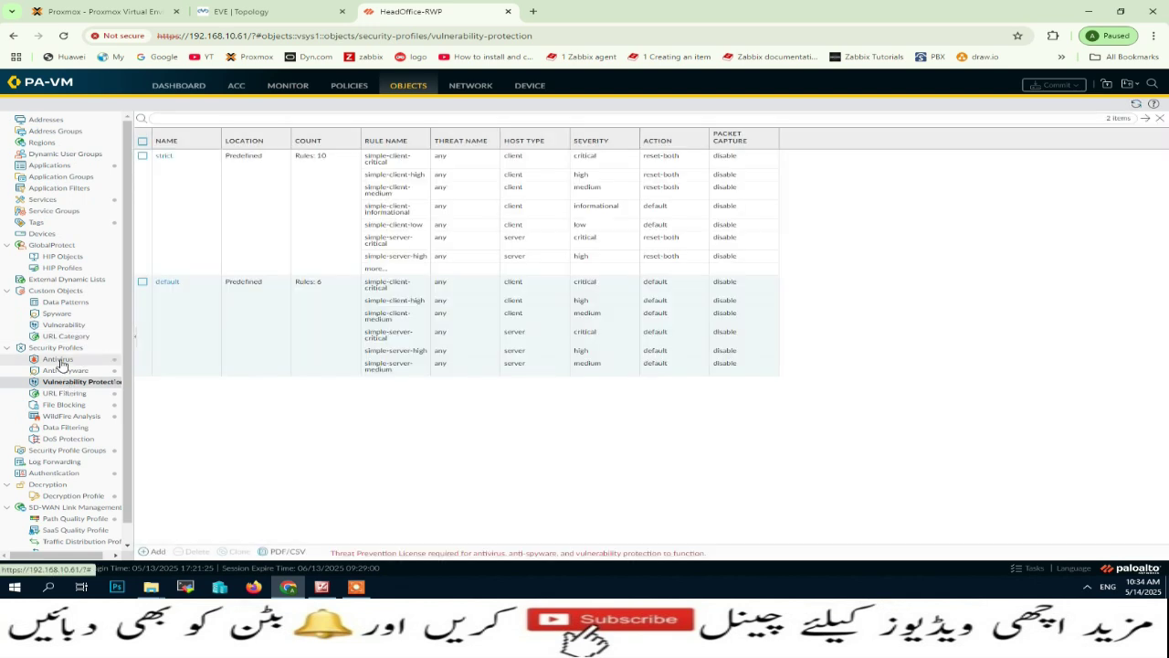
click(60, 361)
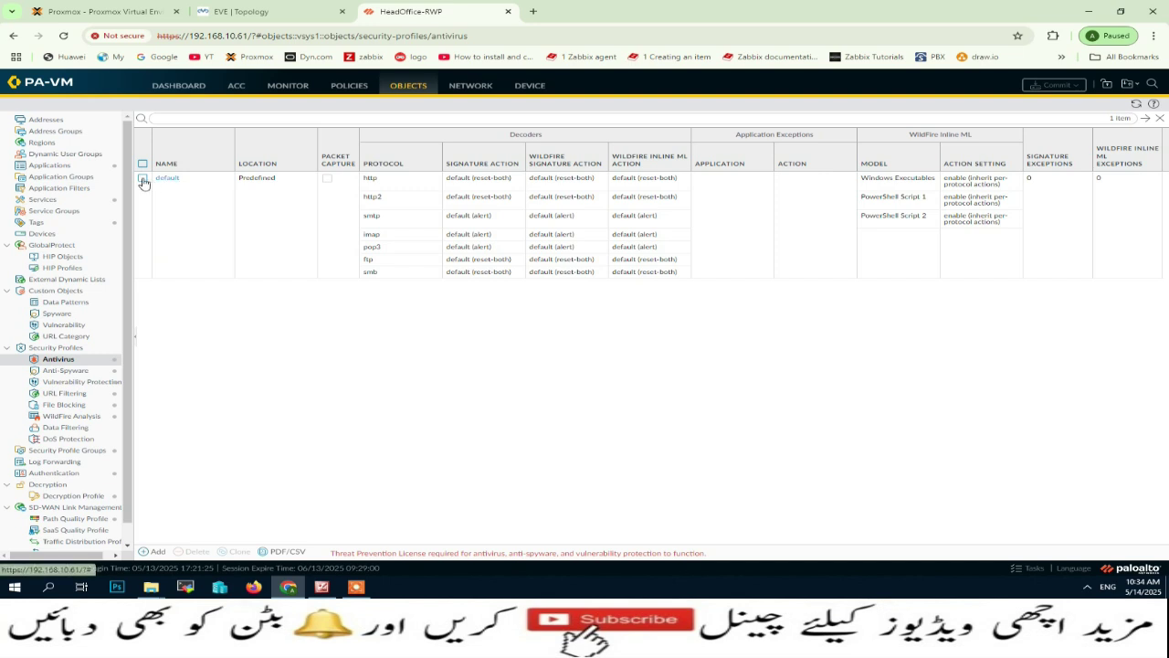
Step: Clone the predefined default antivirus profile and rename the copy AV-Profile
click(142, 178)
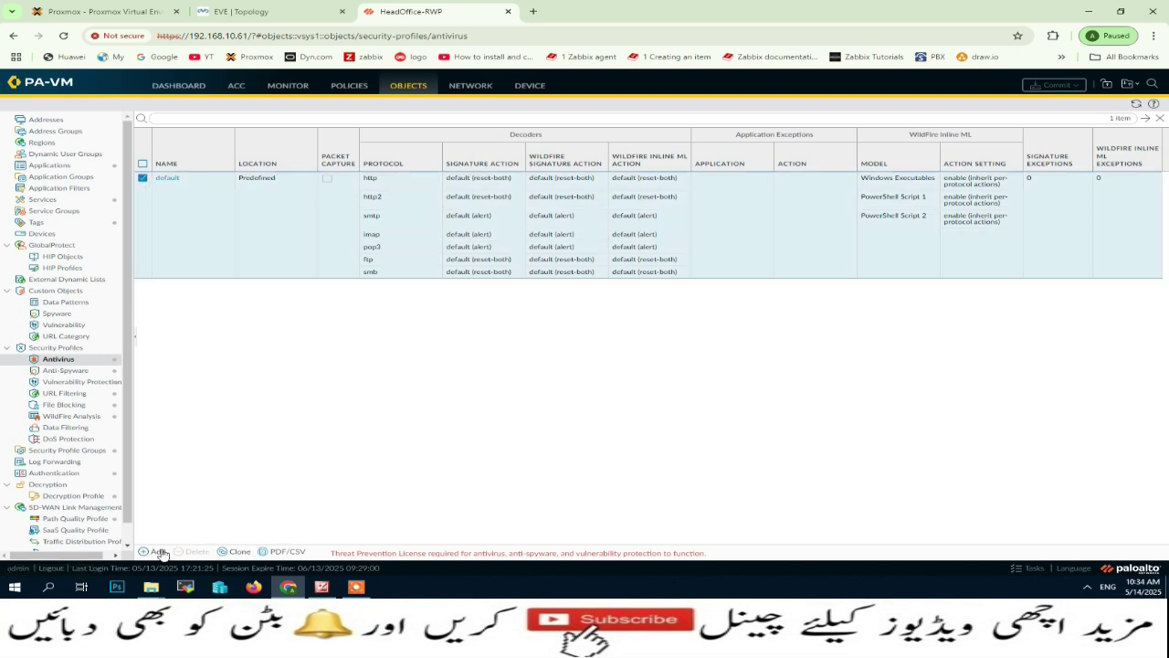
click(240, 553)
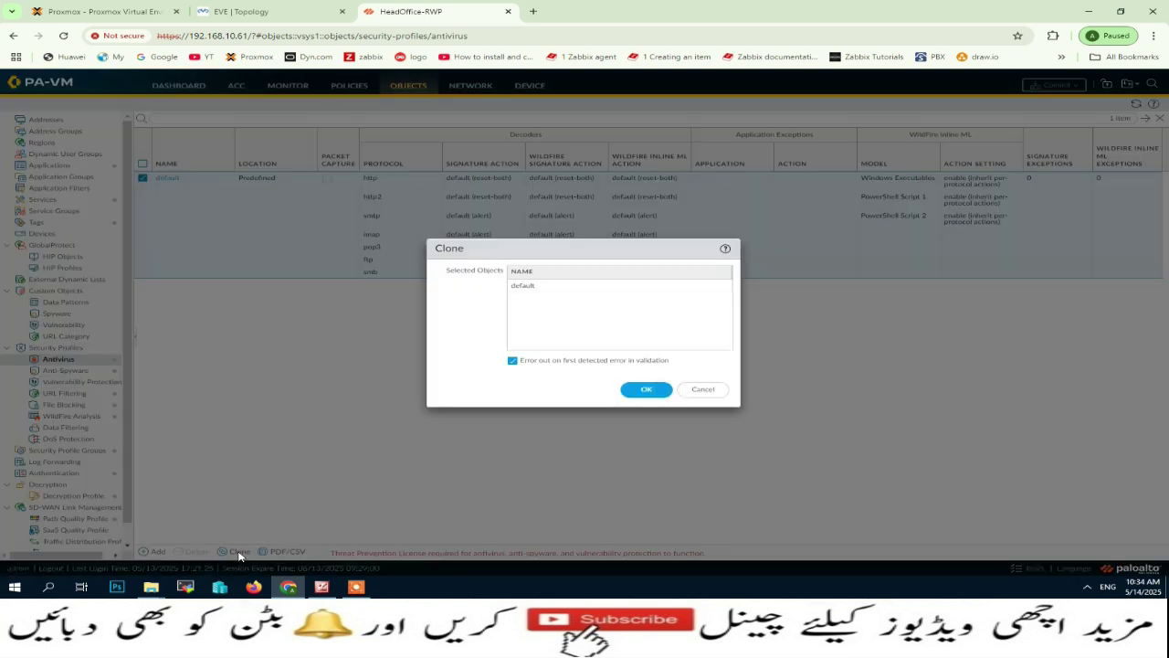
click(643, 390)
click(169, 285)
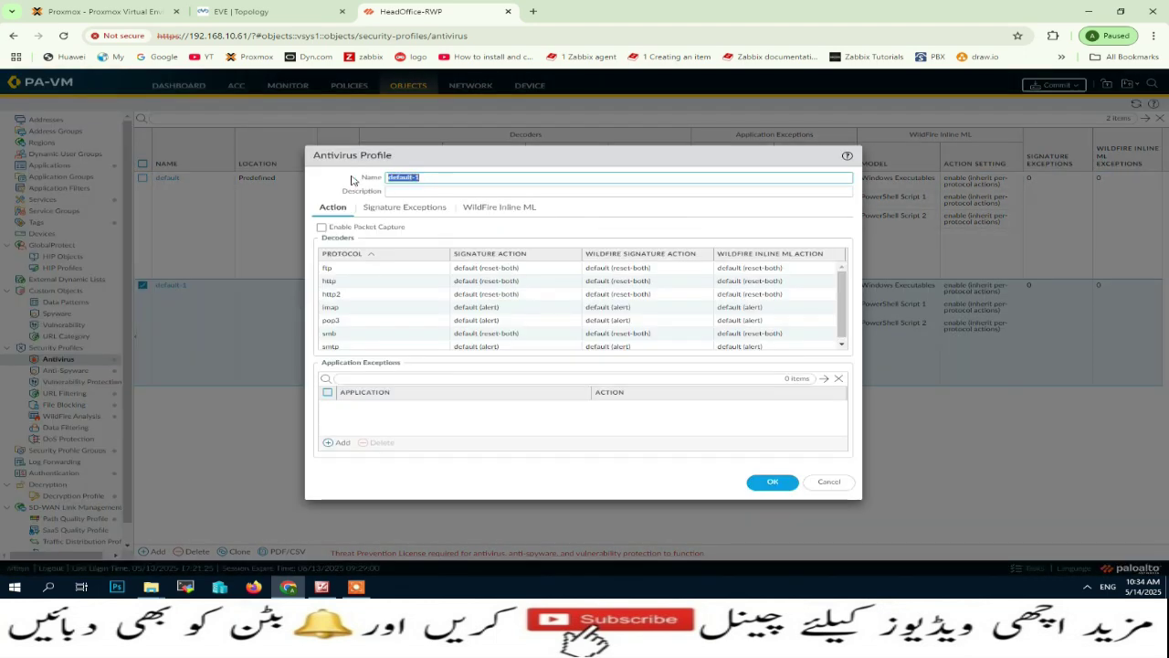
text(AV-Profile)
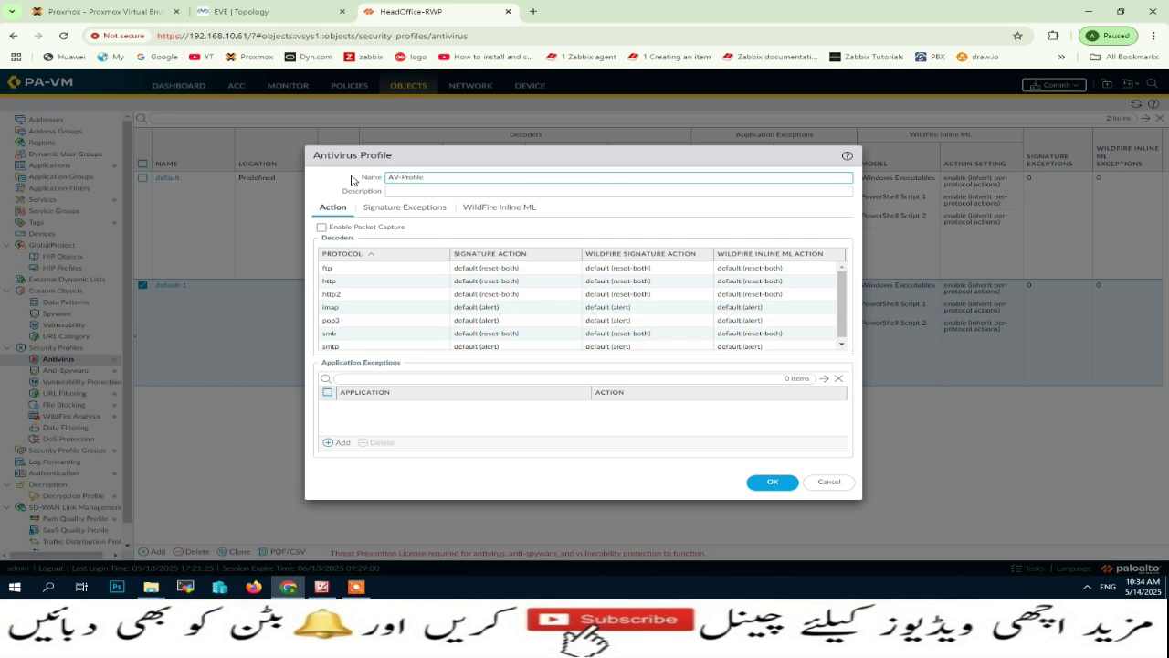
Step: Review the available actions for the ftp, http and imap decoders without changing them, and save the antivirus profile
click(366, 271)
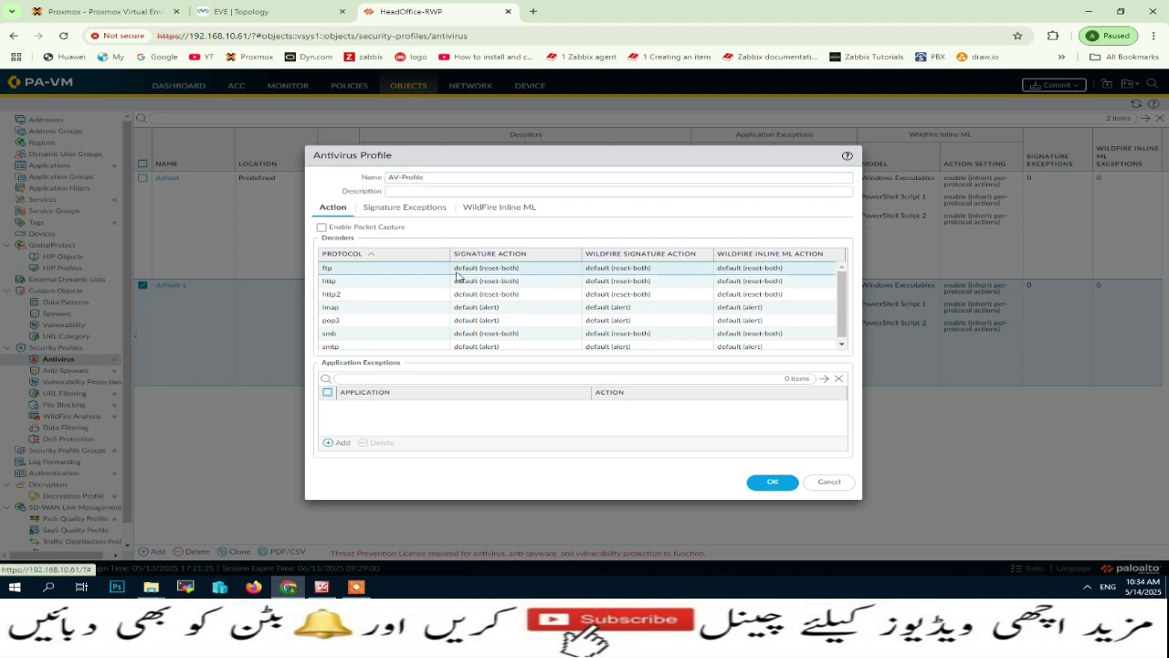
click(557, 275)
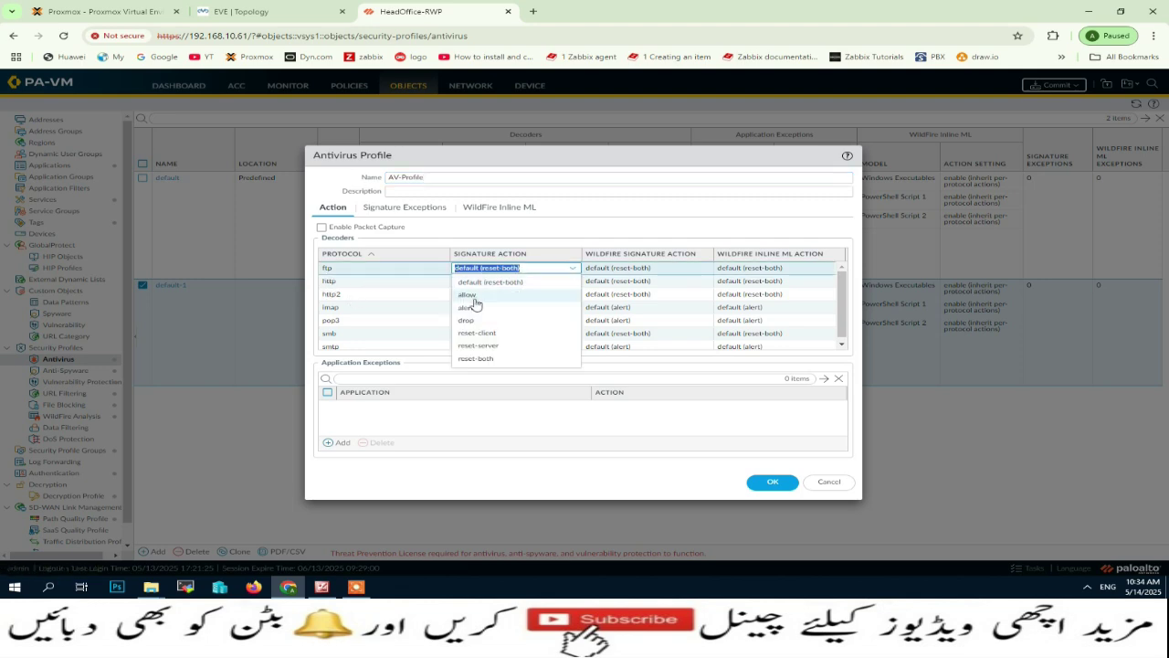
click(635, 282)
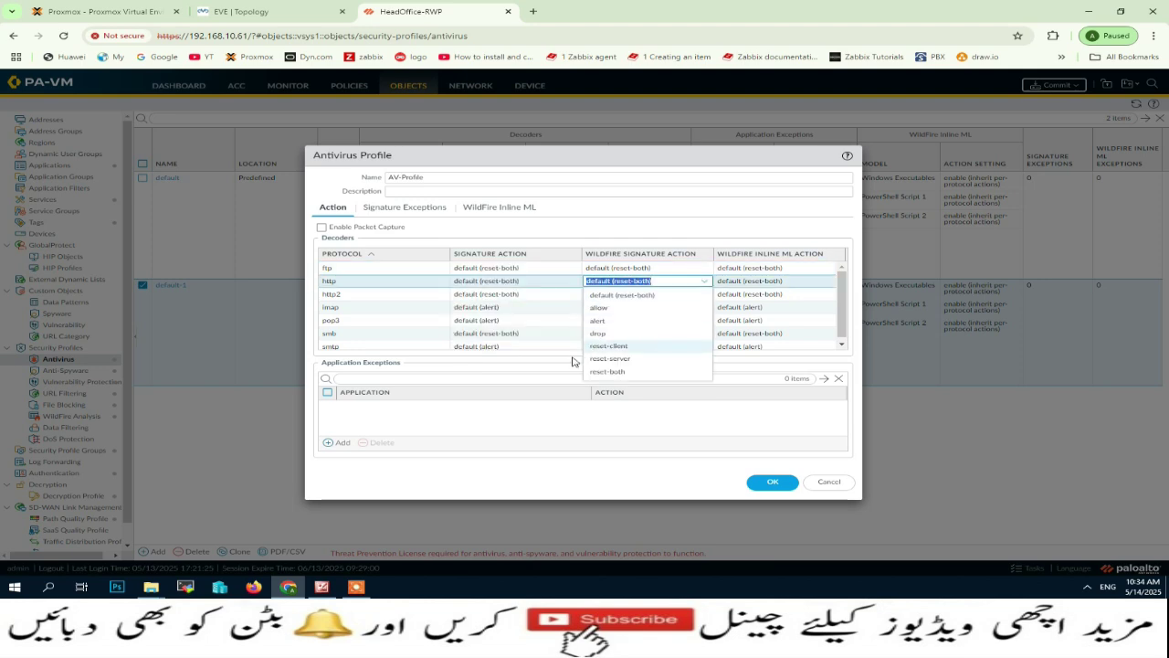
click(766, 318)
click(731, 307)
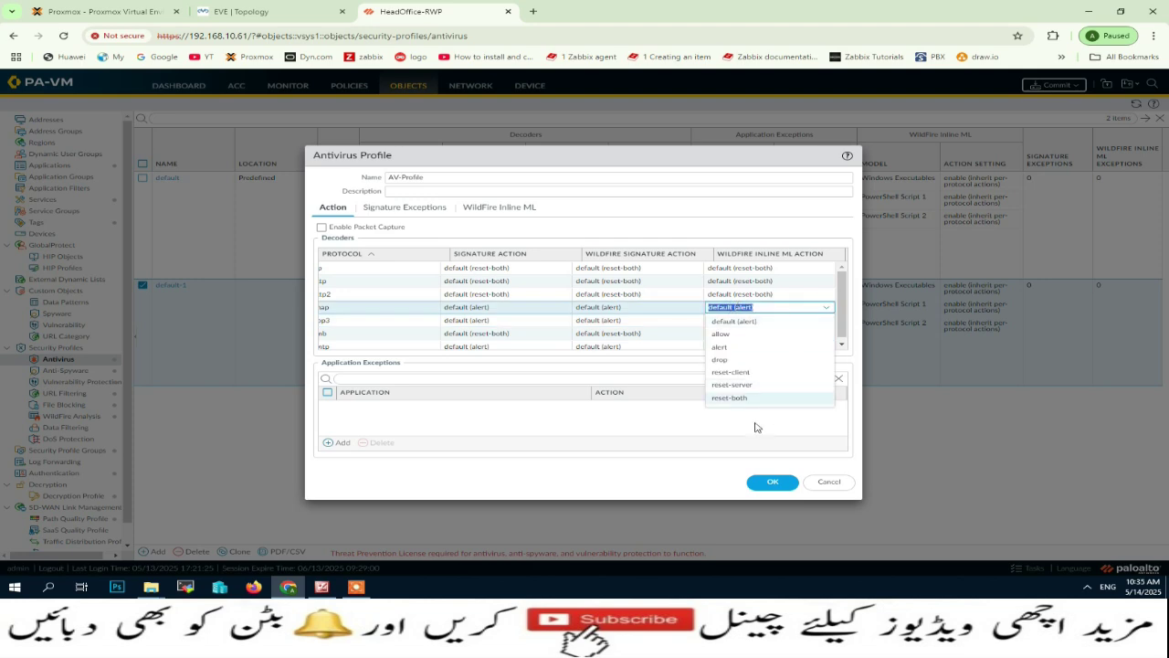
click(772, 482)
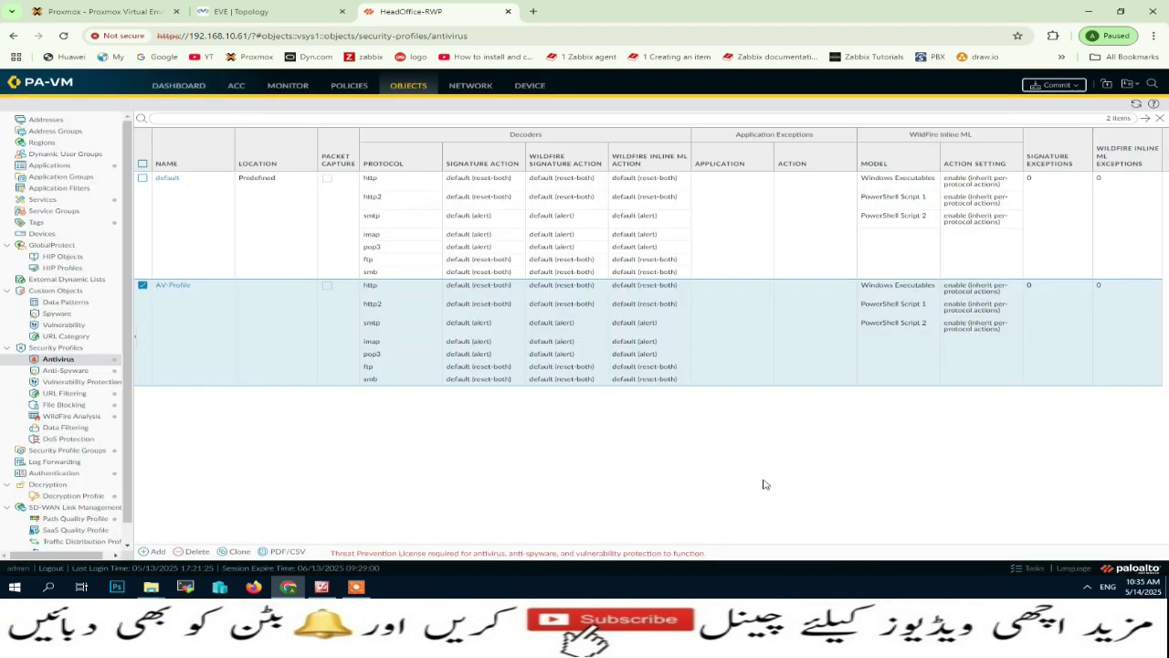
Step: Clone the predefined strict anti-spyware profile
click(77, 371)
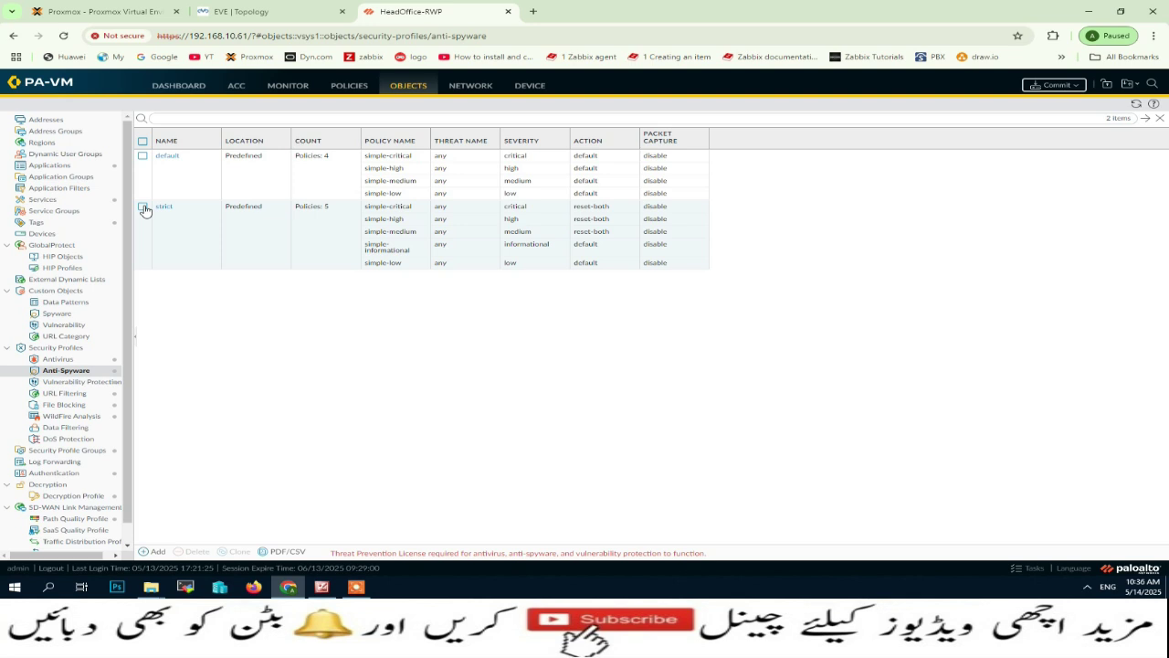
click(142, 206)
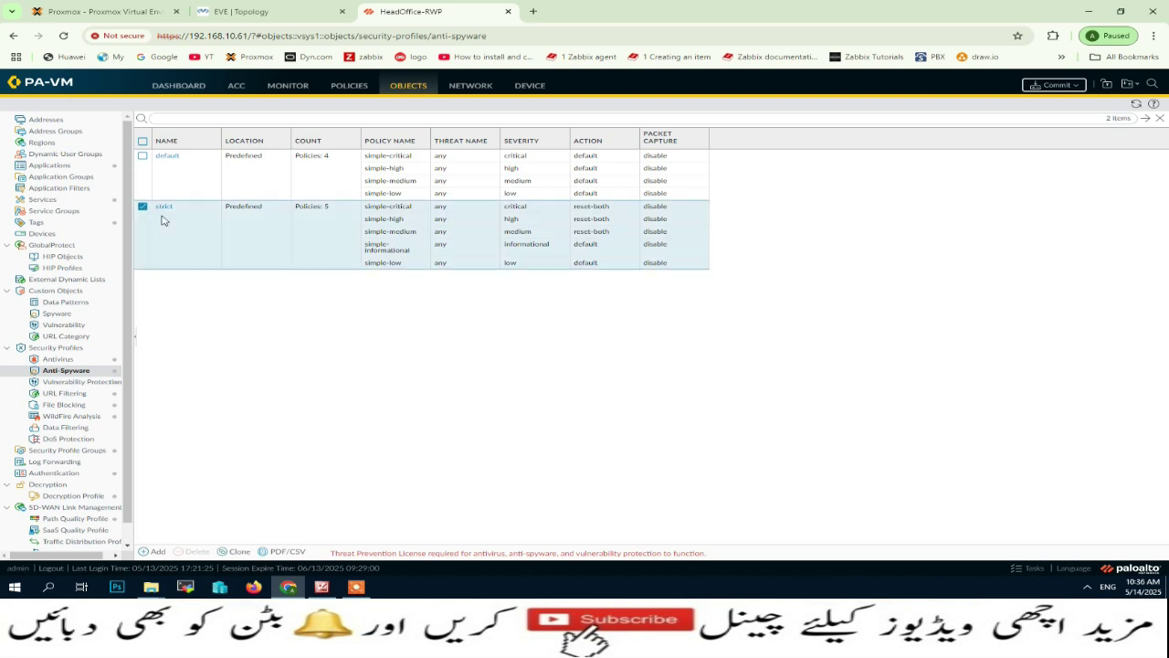
click(236, 553)
click(646, 391)
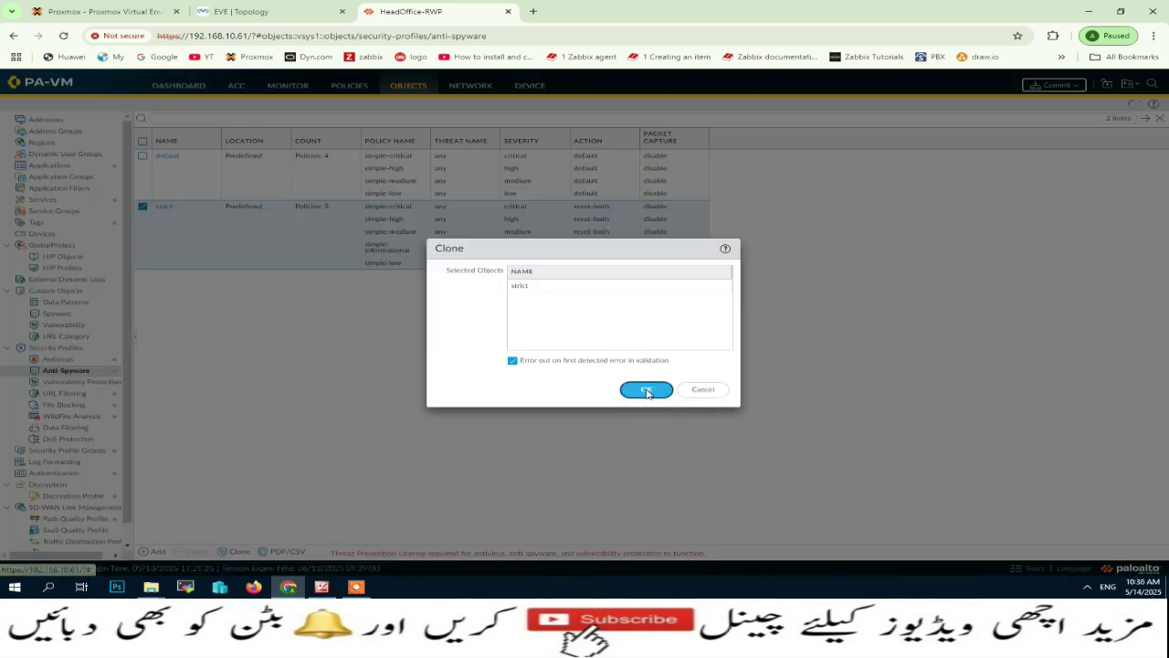
Step: Rename the cloned anti-spyware profile strict-Profile, review its simple-low policy without changing it, and save the profile
click(163, 279)
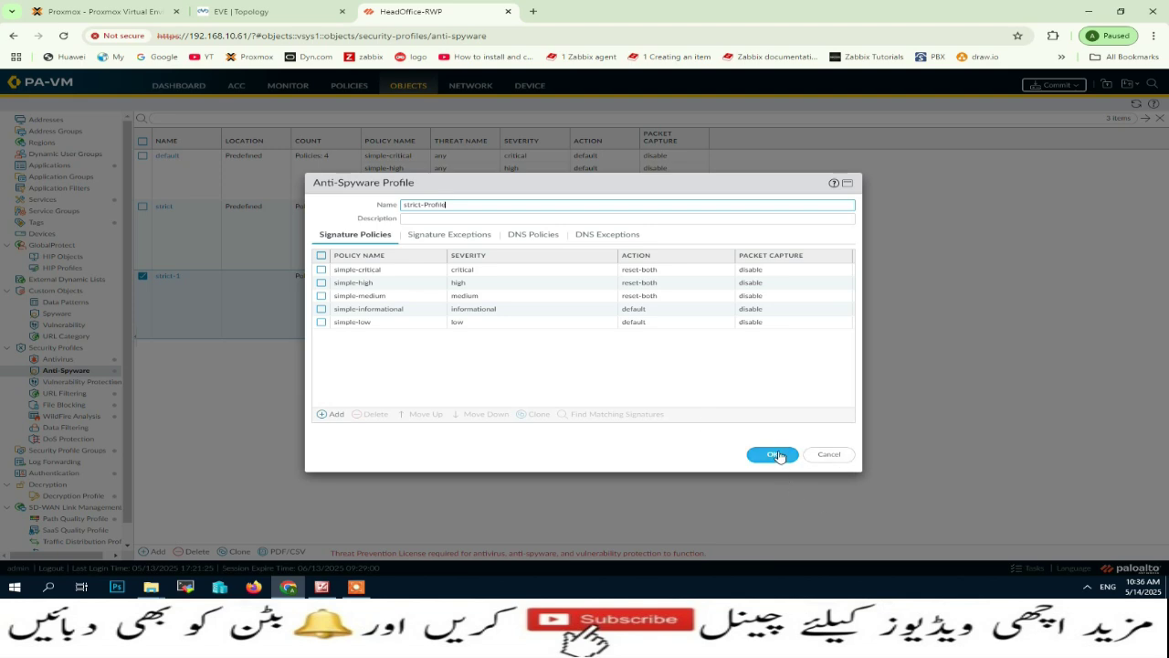
click(338, 324)
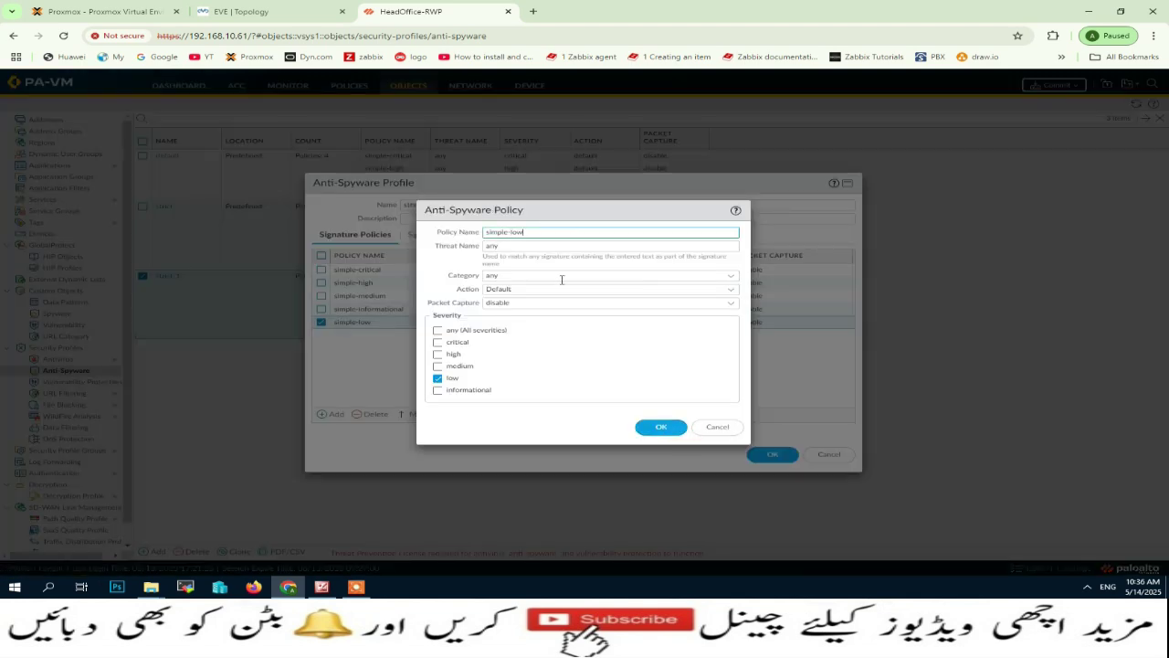
click(680, 431)
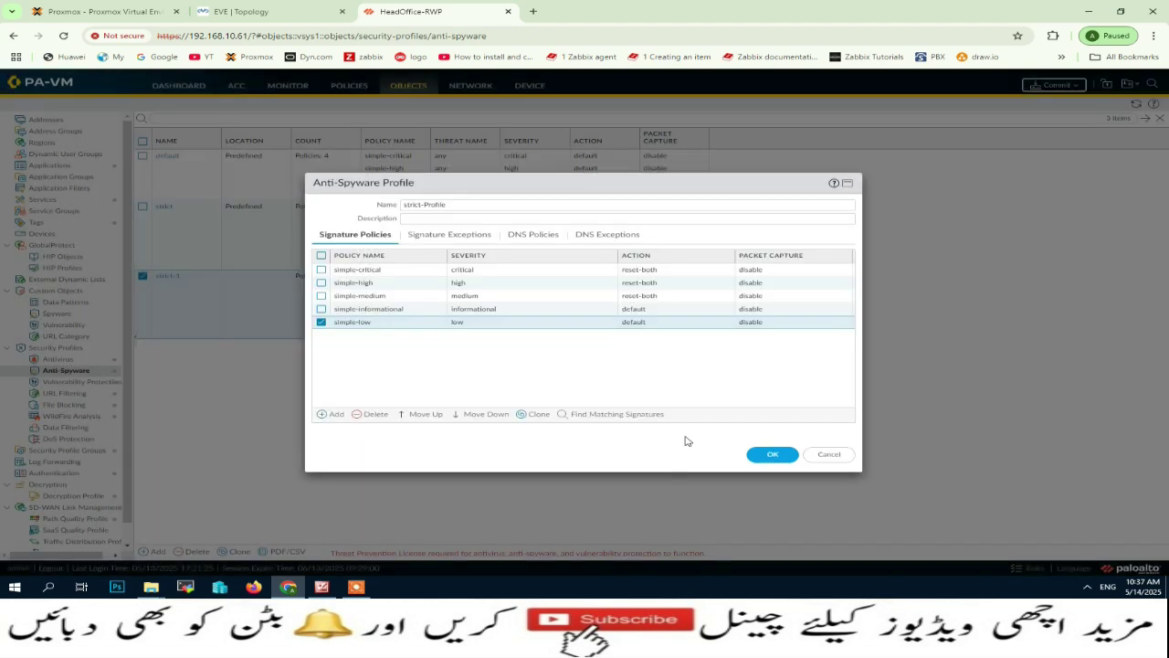
click(790, 456)
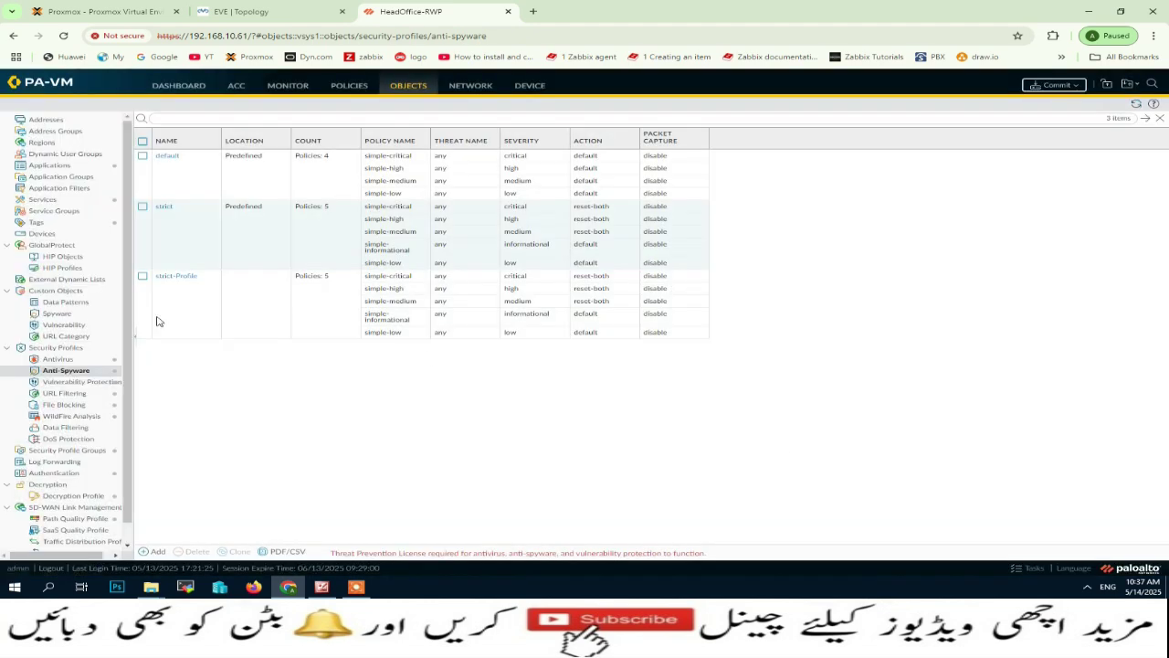
Step: Look through the predefined Vulnerability Protection, URL Filtering and File Blocking security profiles
click(91, 382)
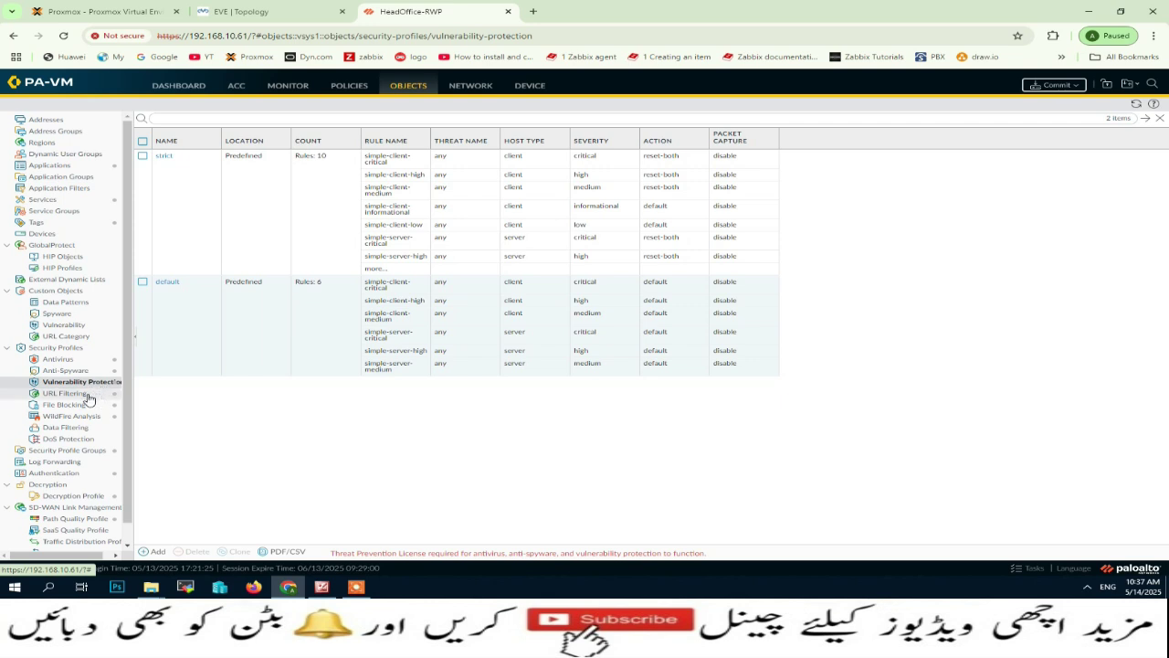
click(88, 396)
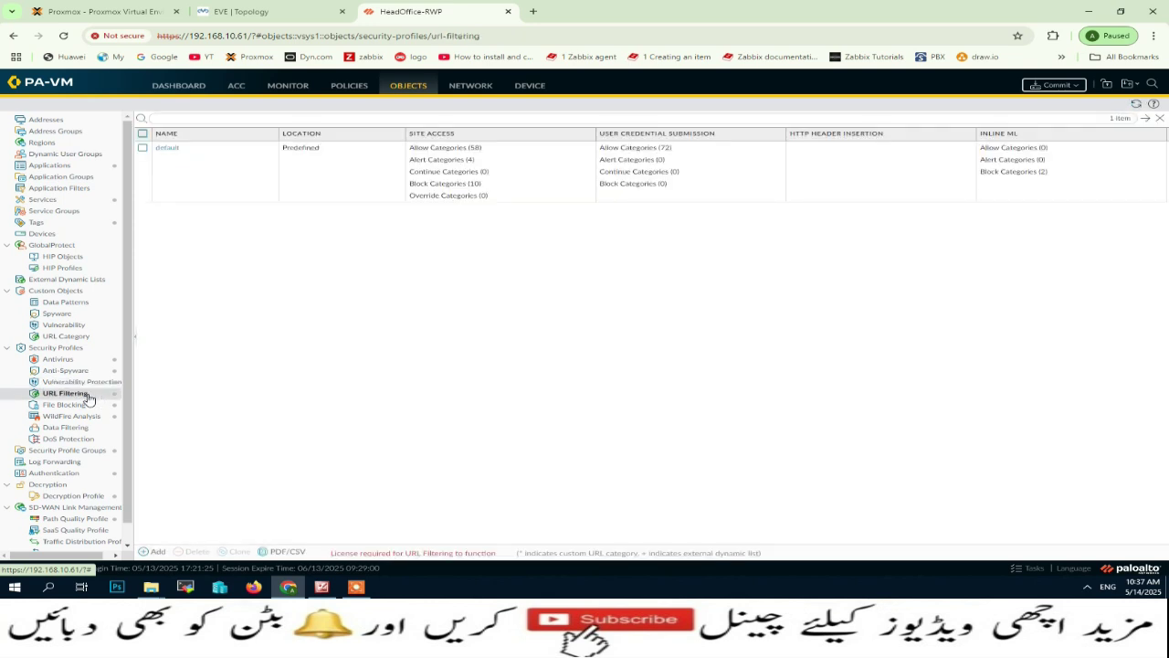
click(73, 408)
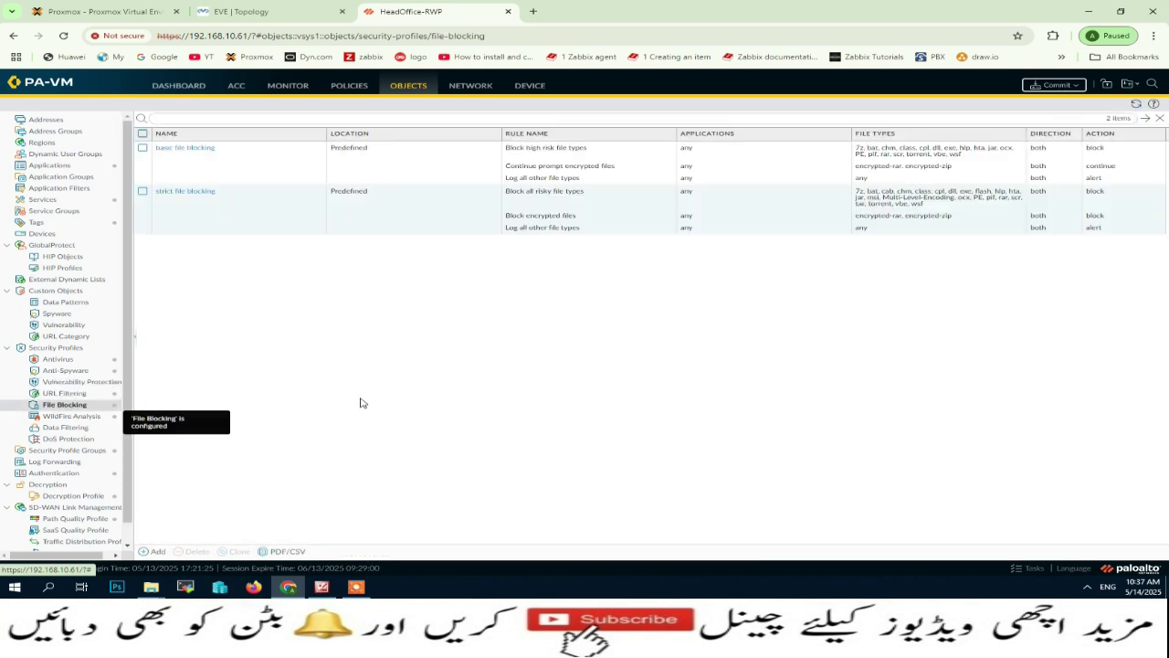
Step: Switch to Picture Manager and read the notes on Anti-Spyware Profiles through Vulnerability Protection Profiles
click(334, 588)
scroll(495, 526, down, 1)
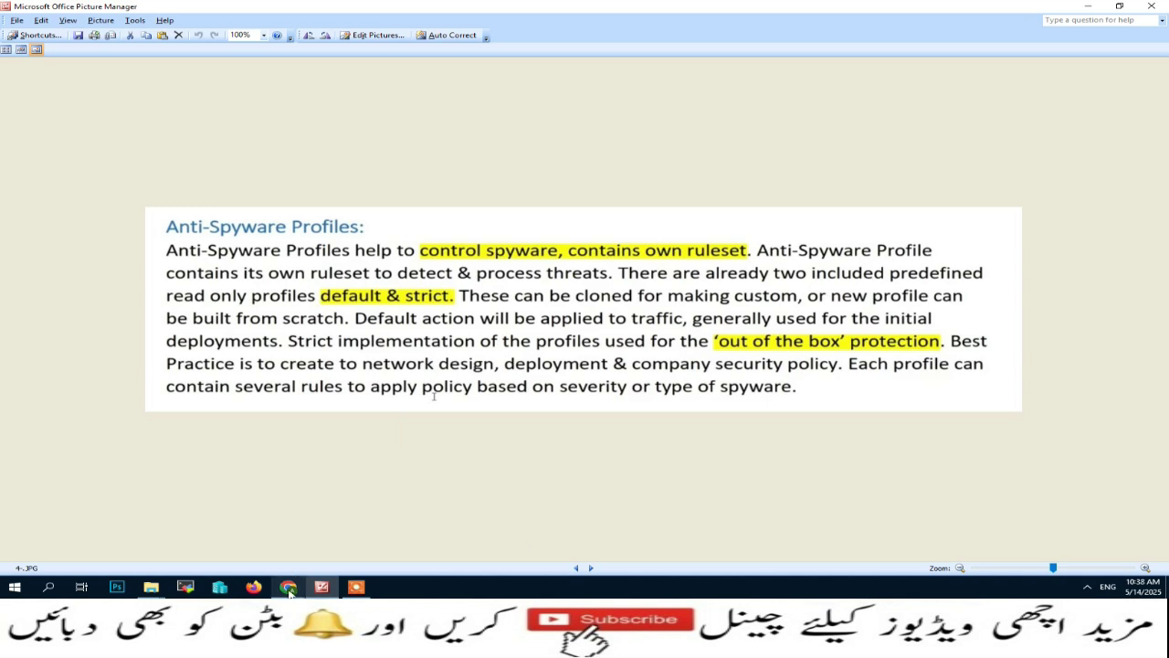
scroll(404, 496, down, 2)
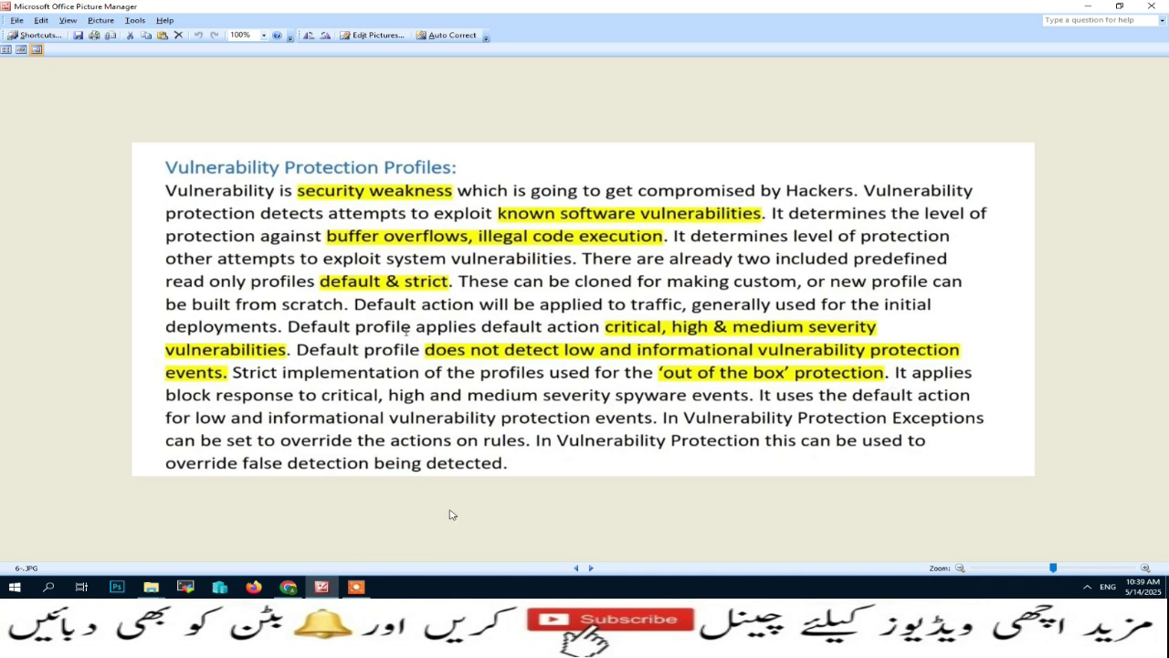
Step: Switch back to Chrome, open the vulnerability protection profiles, and select the predefined strict profile
click(288, 586)
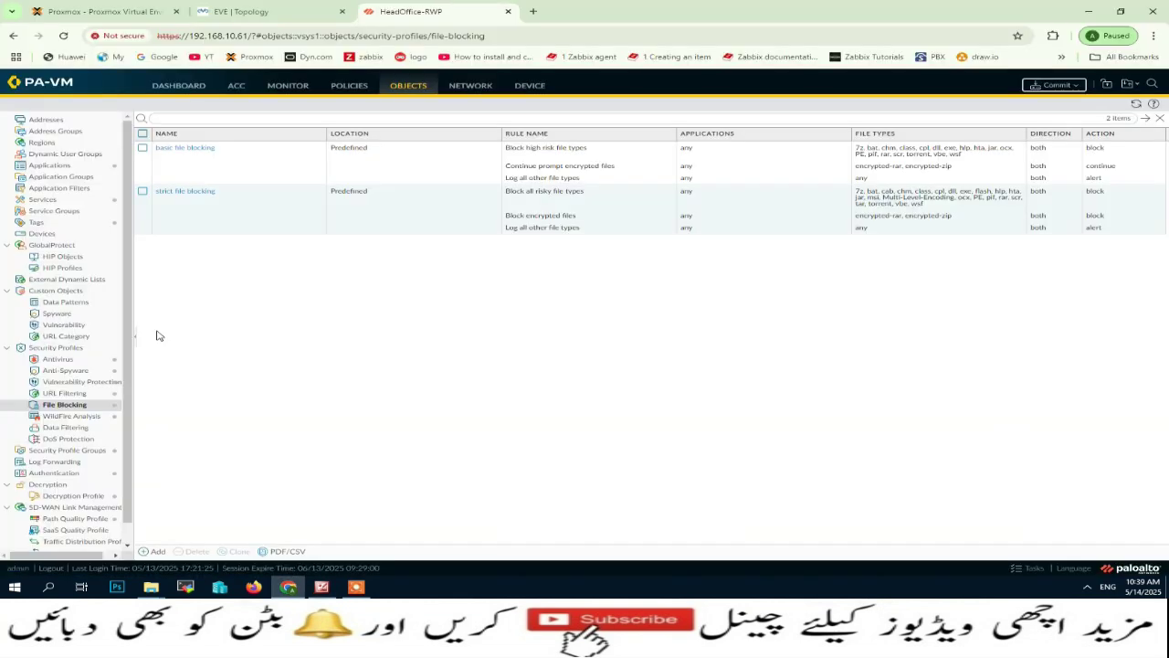
click(78, 381)
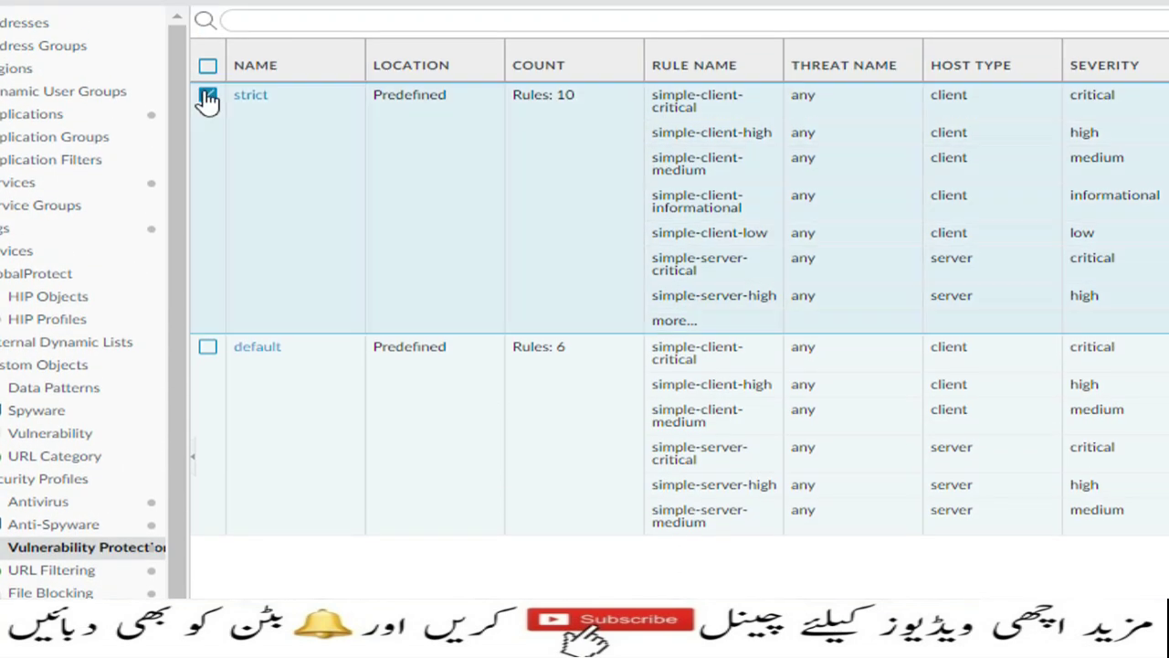
click(208, 94)
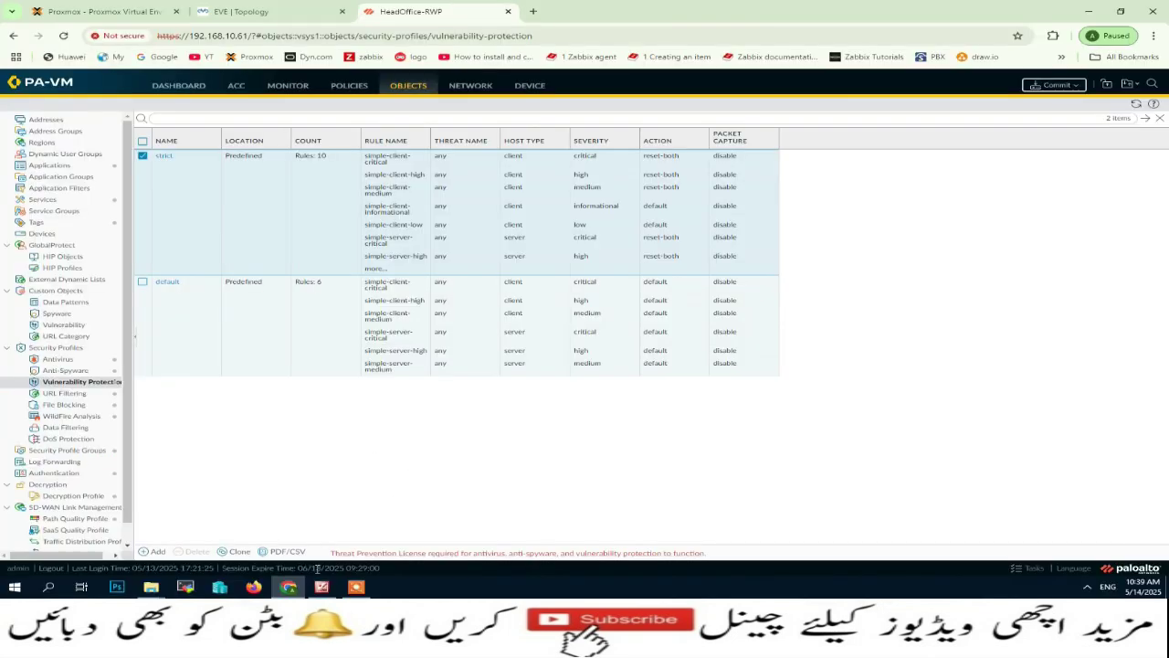
Step: Read the File Blocking Profiles notes in Picture Manager, and inspect the predefined basic file blocking profile in Chrome
click(331, 588)
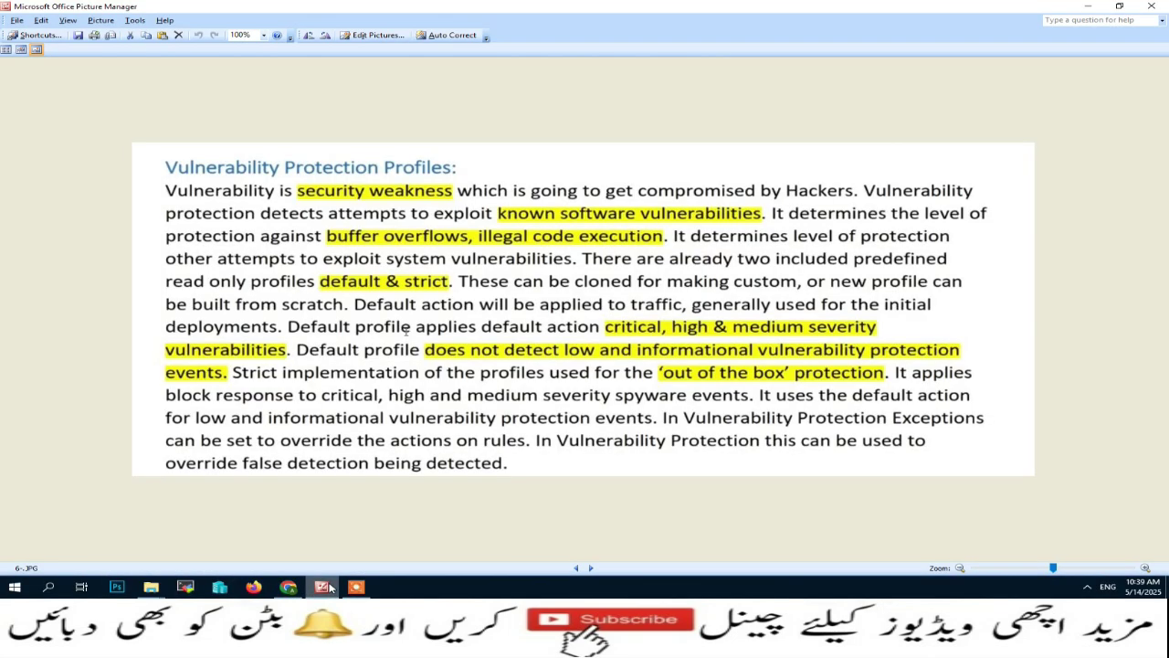
key(Right)
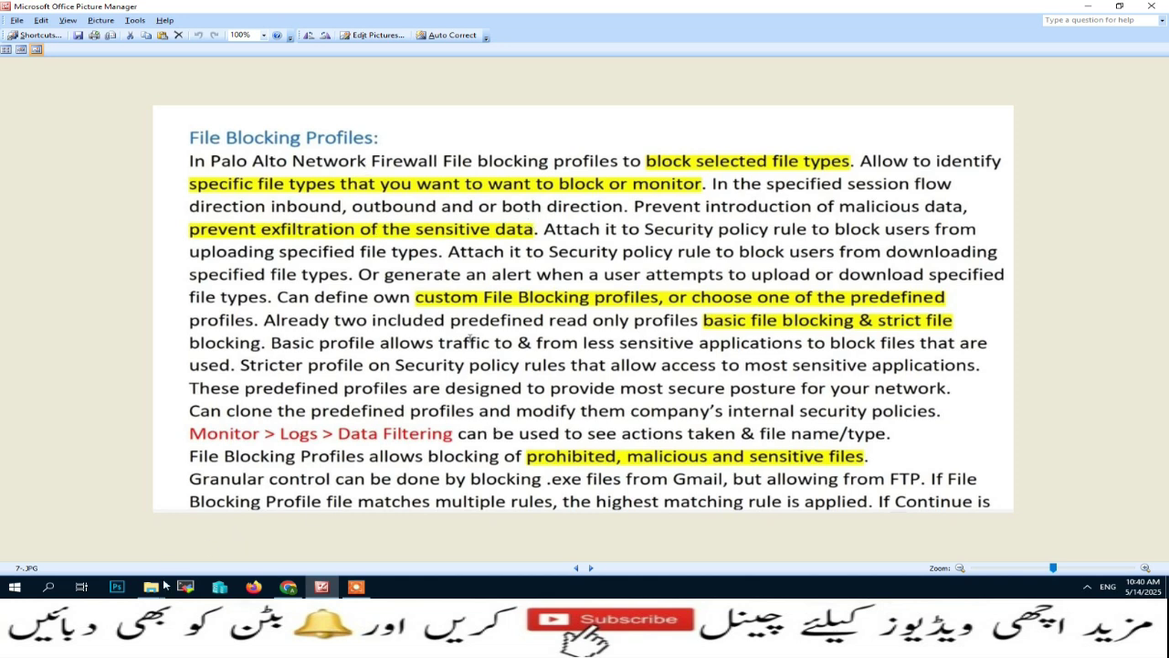
click(288, 587)
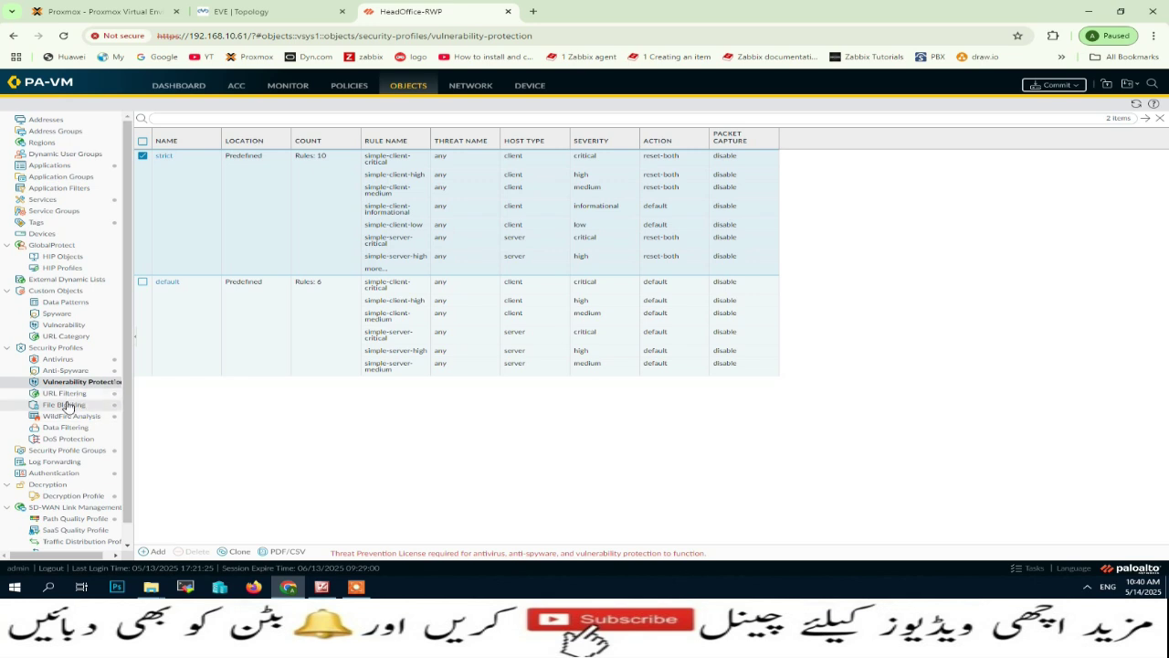
click(66, 405)
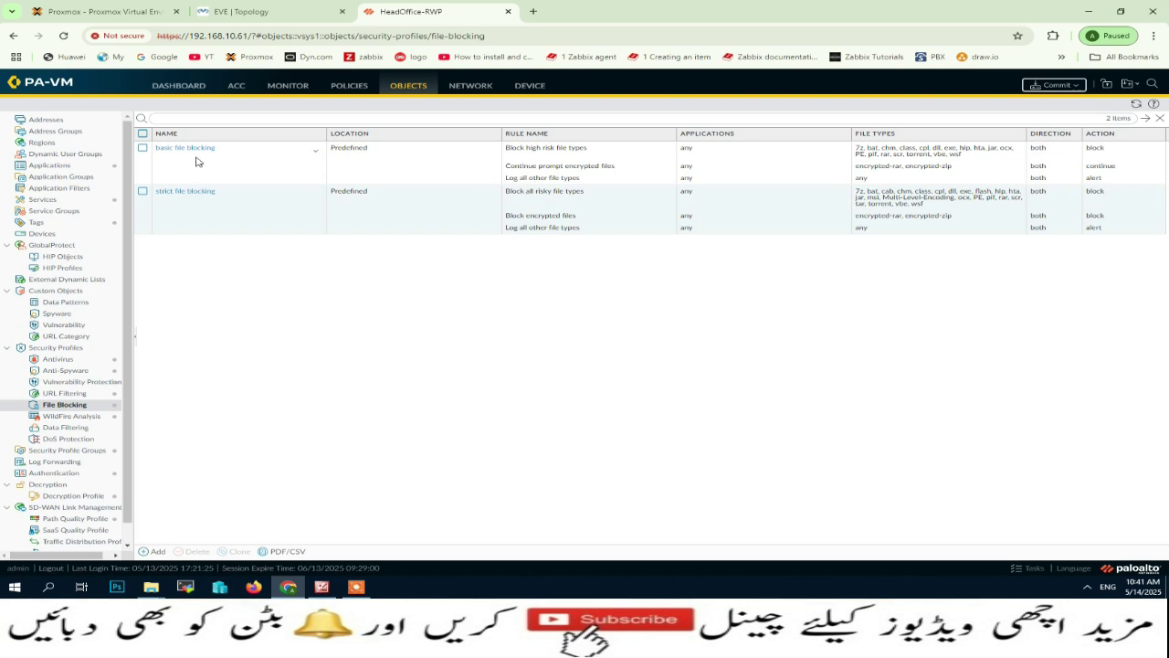
click(198, 152)
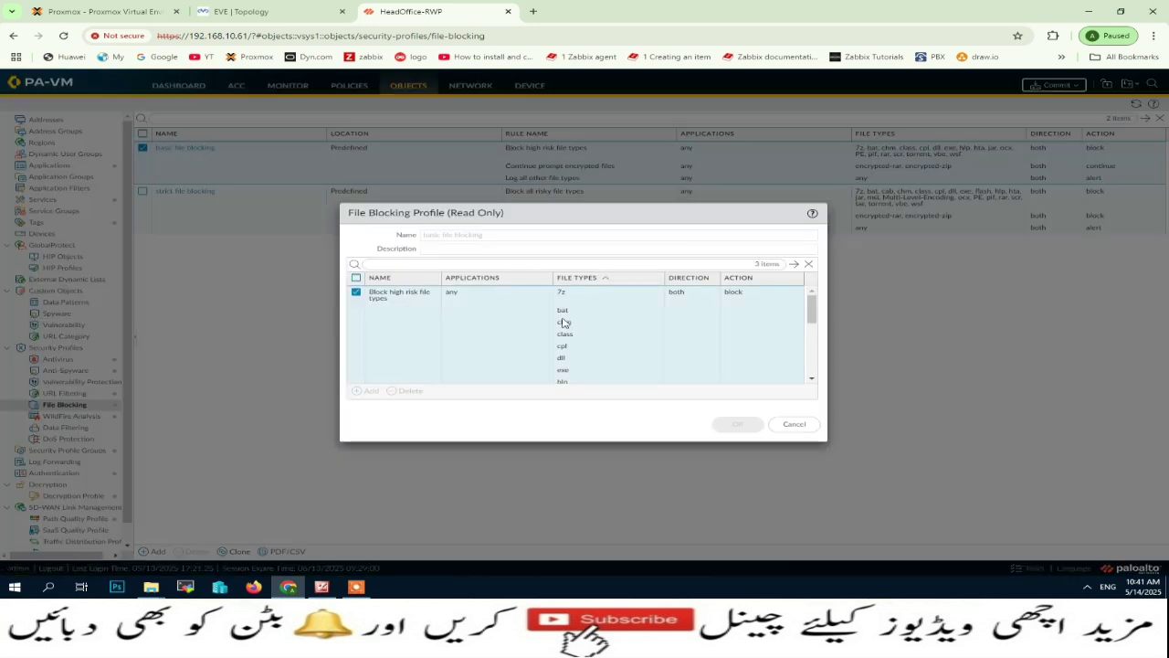
click(804, 426)
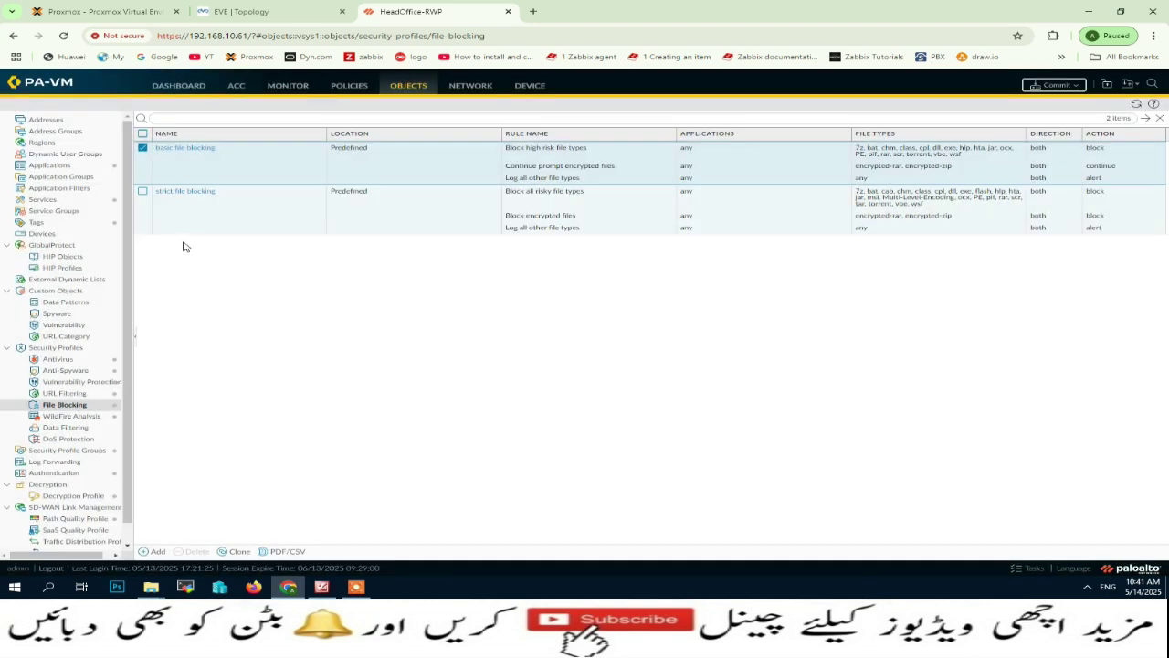
Step: Clone only the predefined strict file blocking profile and rename the copy strict file blocking-Profile
click(143, 191)
click(142, 148)
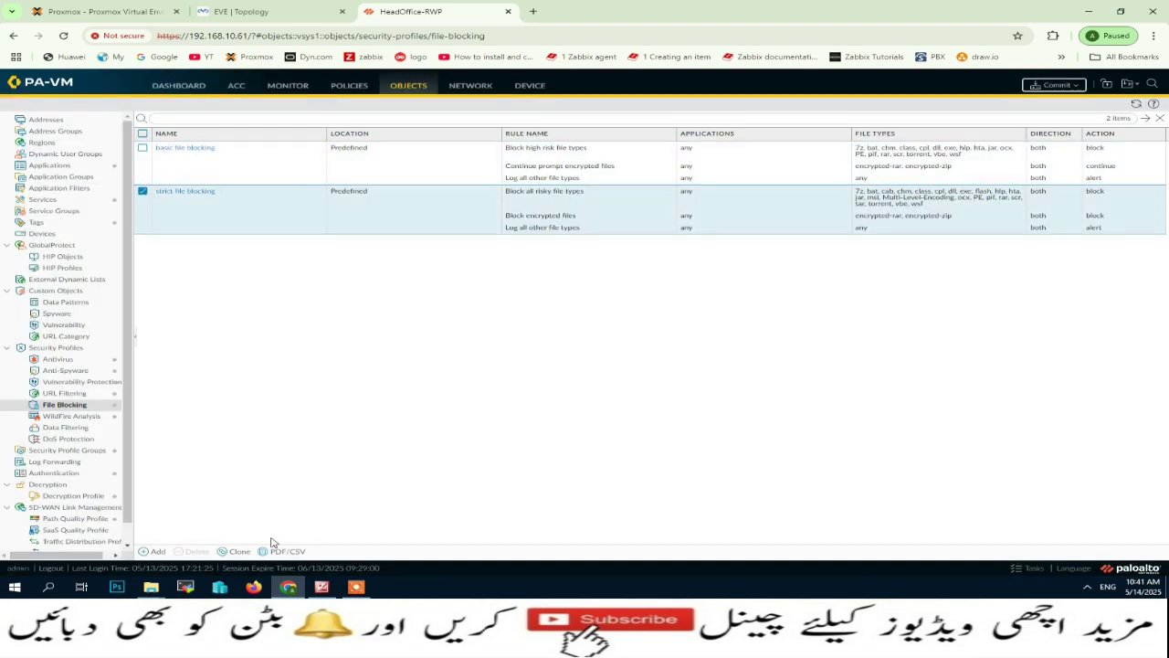
click(238, 552)
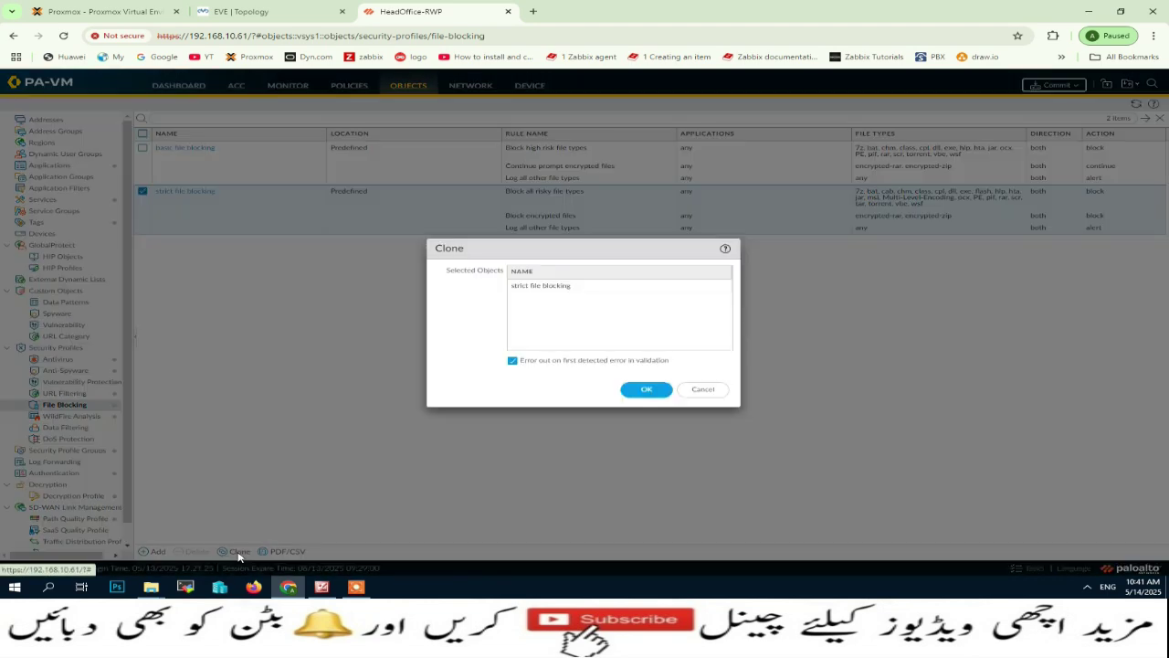
click(647, 389)
click(196, 245)
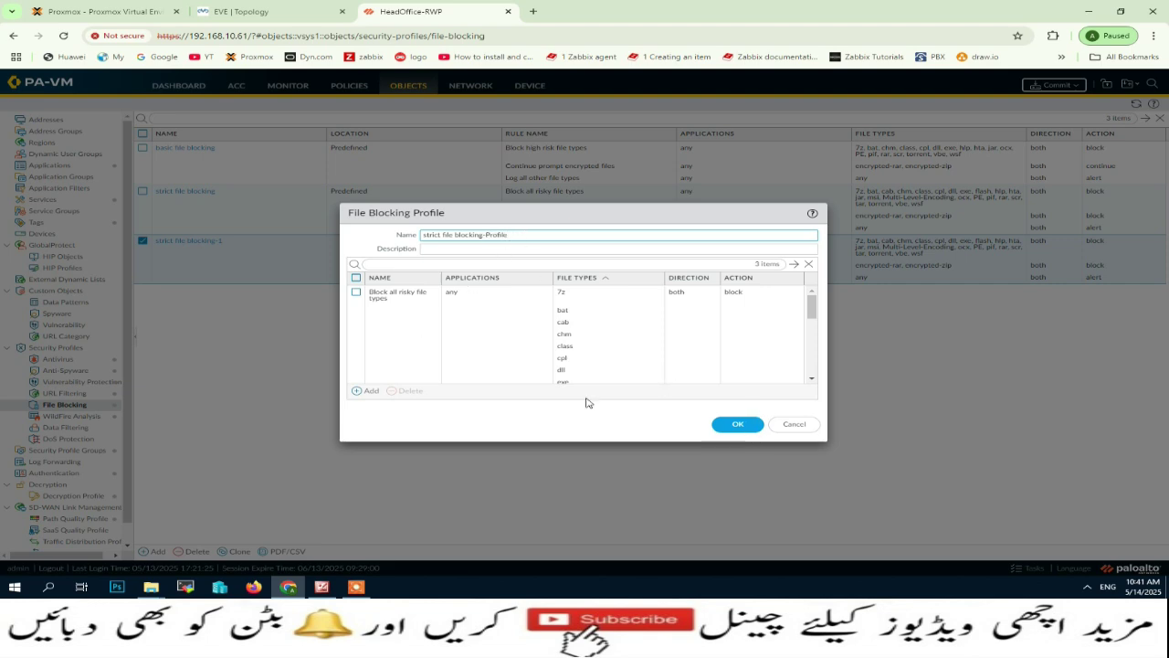
Step: Review the selected and available file types of the Block all risky file types rule without changing them, and save the file blocking profile
click(594, 327)
click(594, 327)
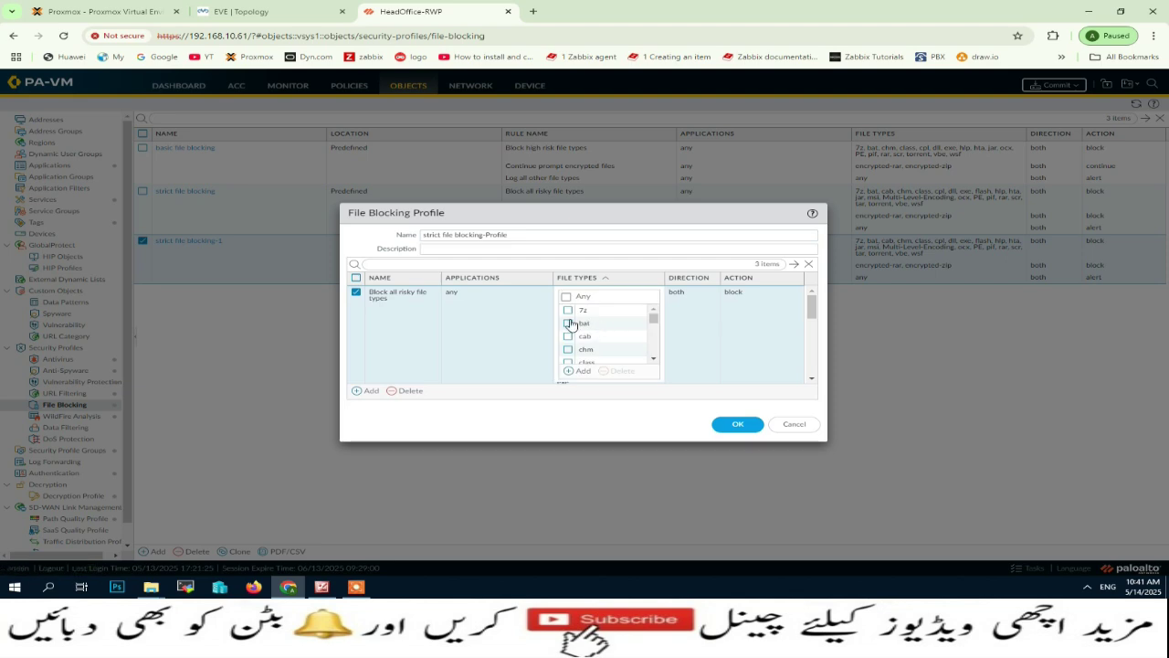
click(568, 312)
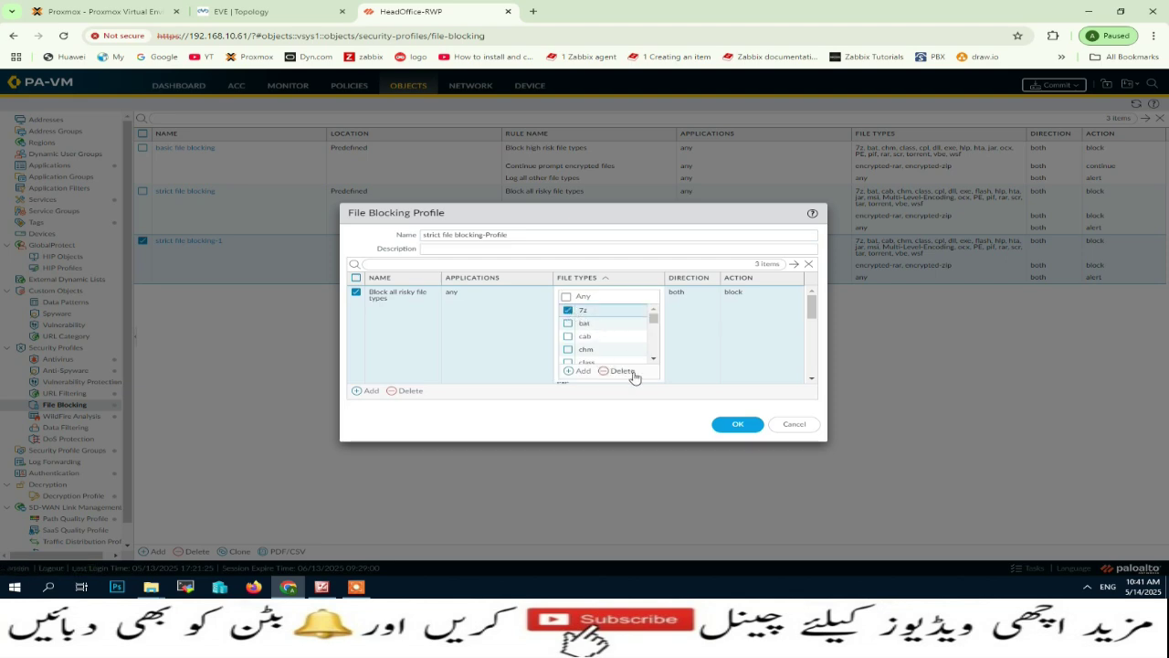
click(578, 373)
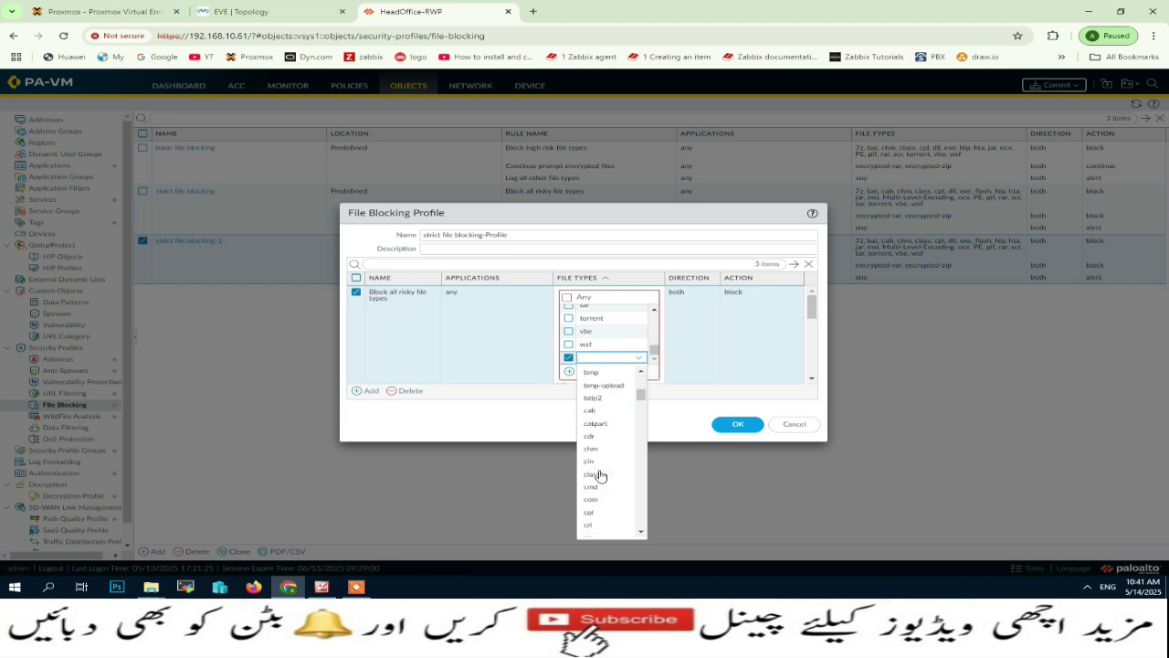
scroll(599, 476, down, 5)
click(528, 433)
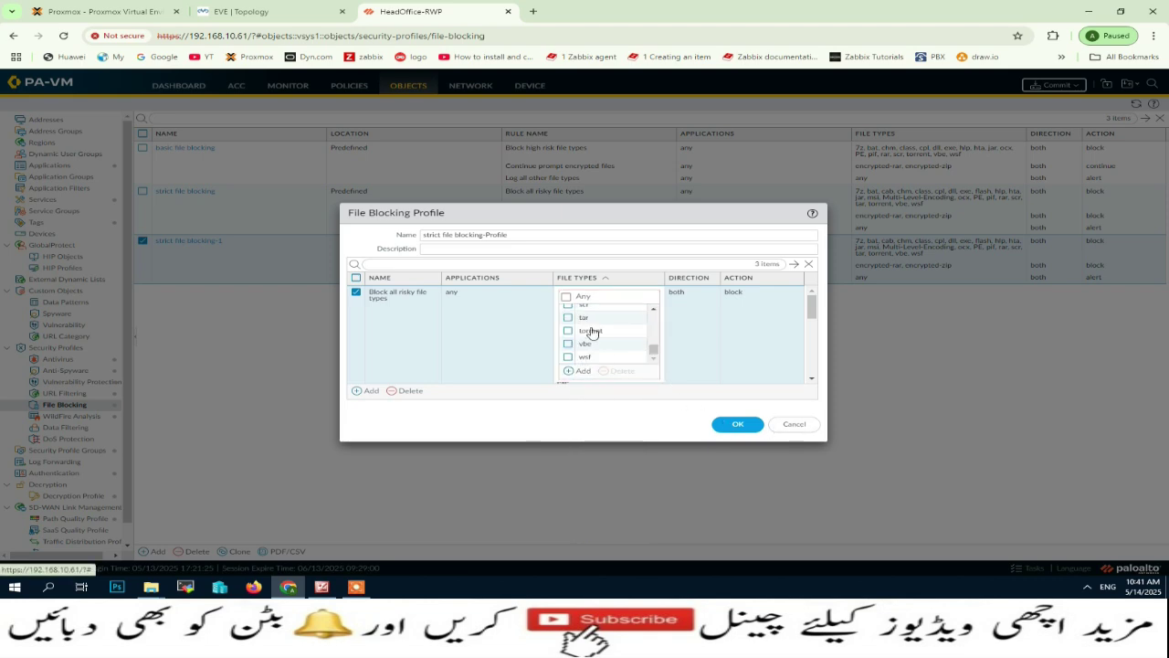
scroll(584, 325, up, 10)
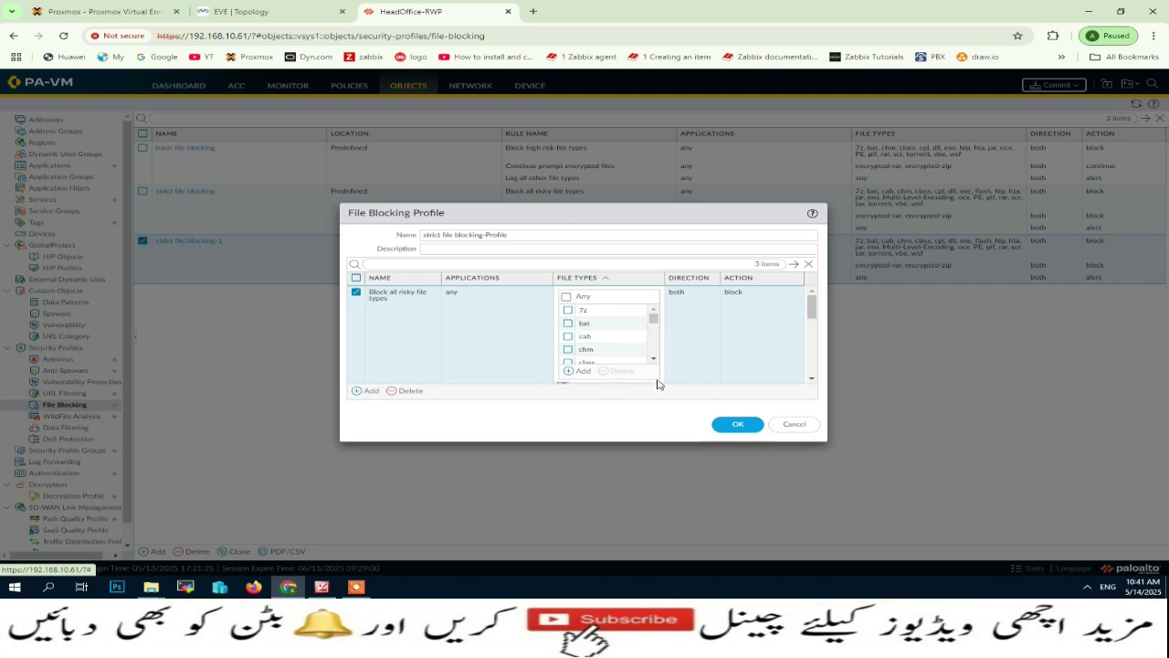
click(731, 429)
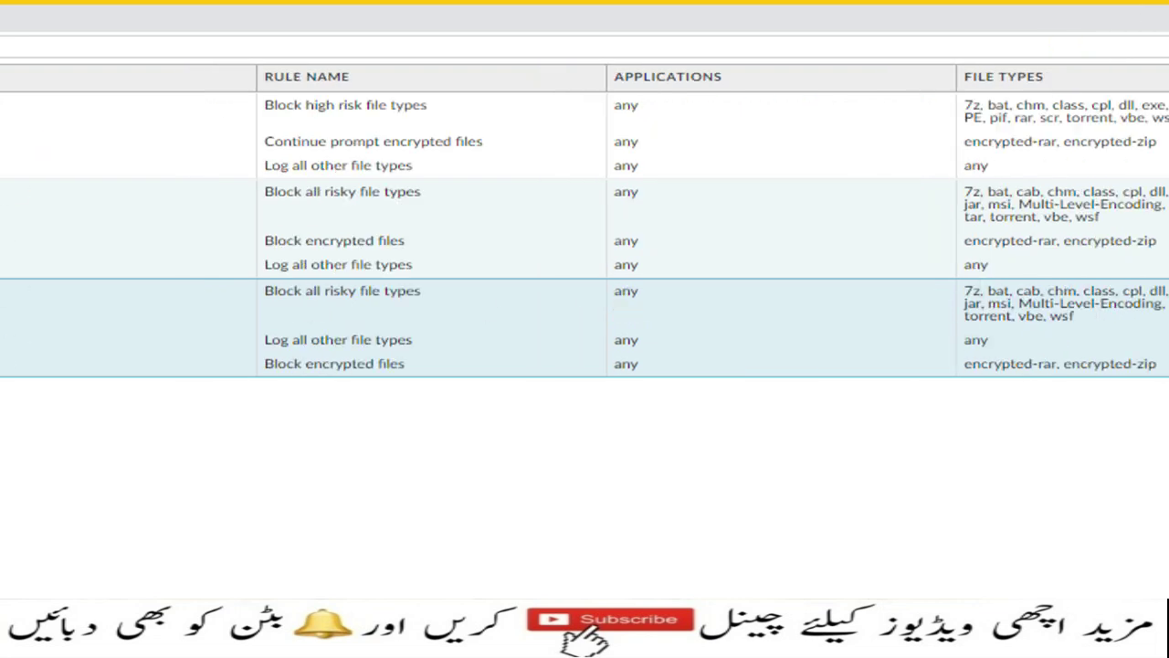
Step: Set the direction of the Block all risky file types rule in strict file blocking-Profile to download, and save the profile
click(170, 300)
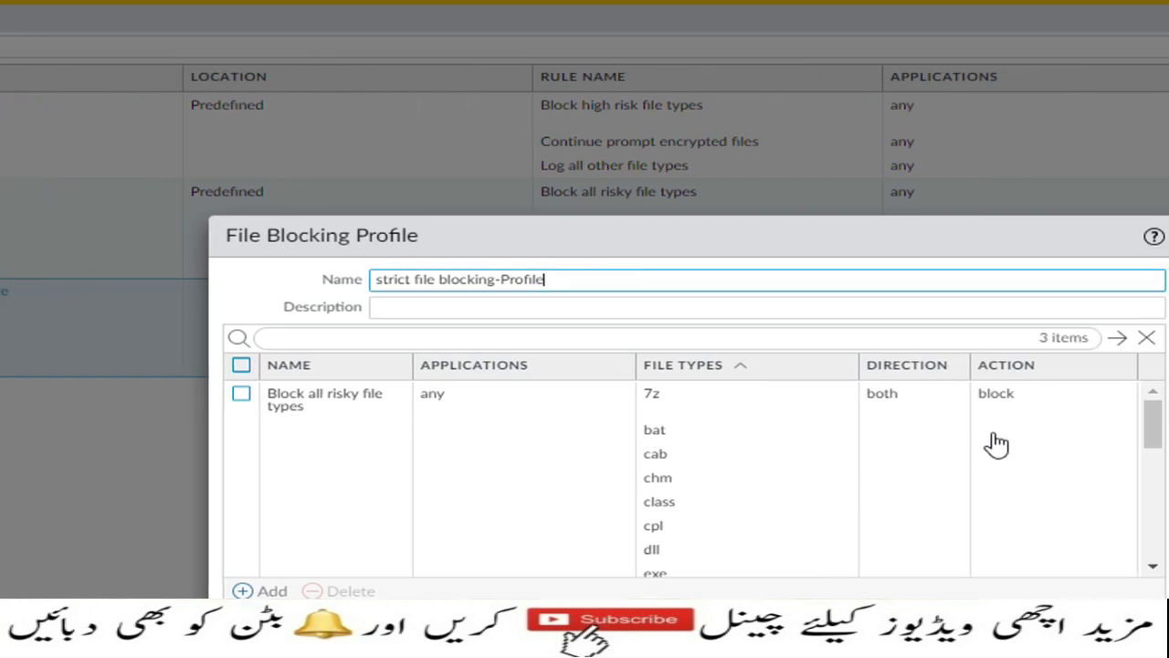
click(914, 397)
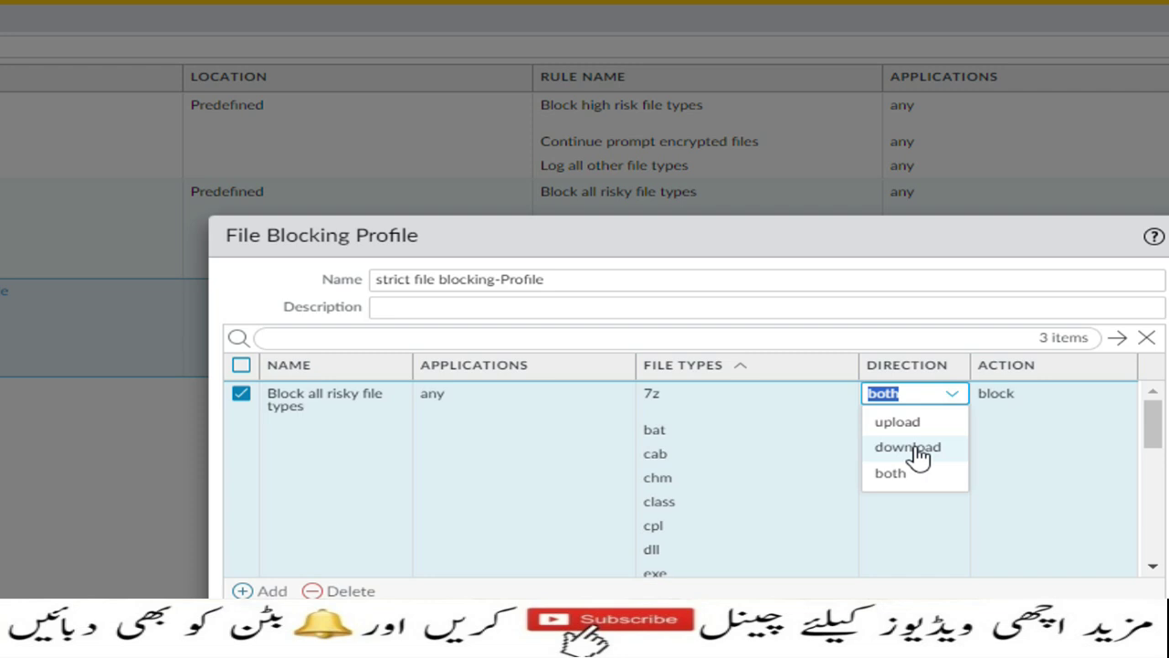
click(918, 450)
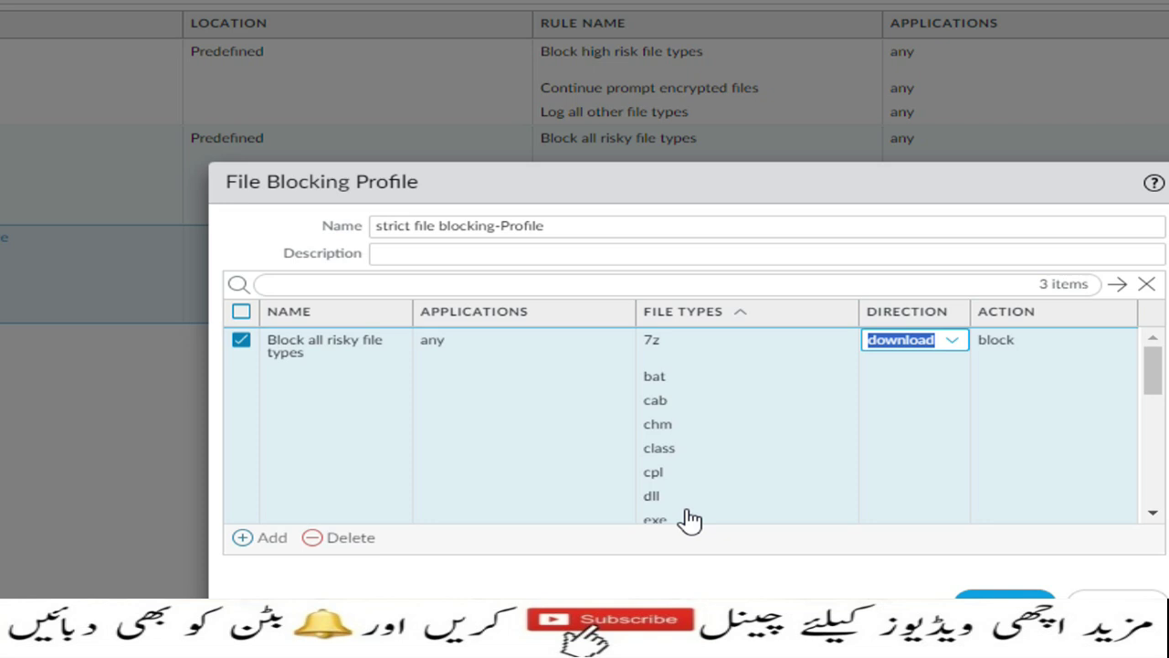
click(919, 465)
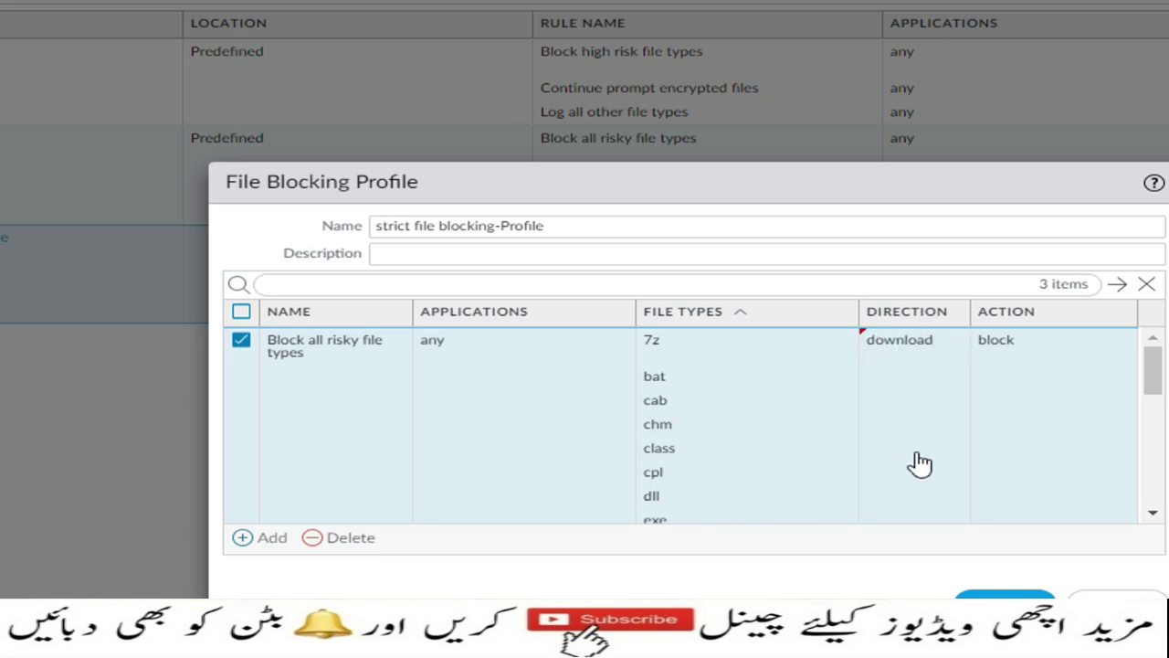
click(972, 489)
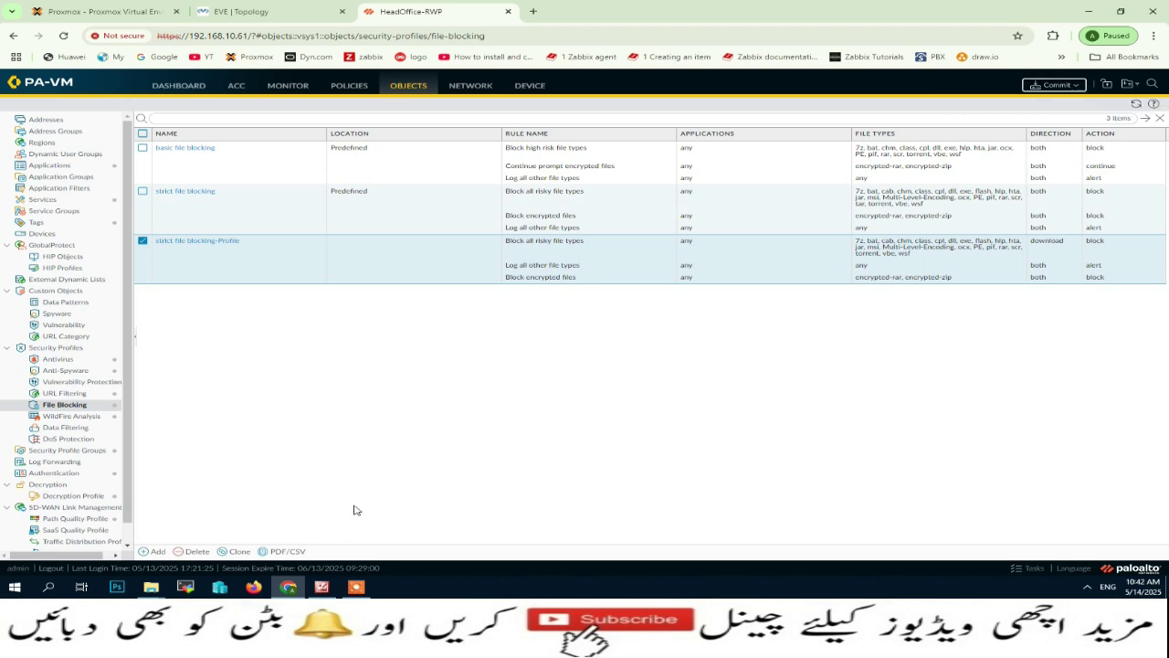
Step: Switch to Picture Manager and read the File Blocking Profile flow diagram and the Data Filtering Profile notes
click(322, 588)
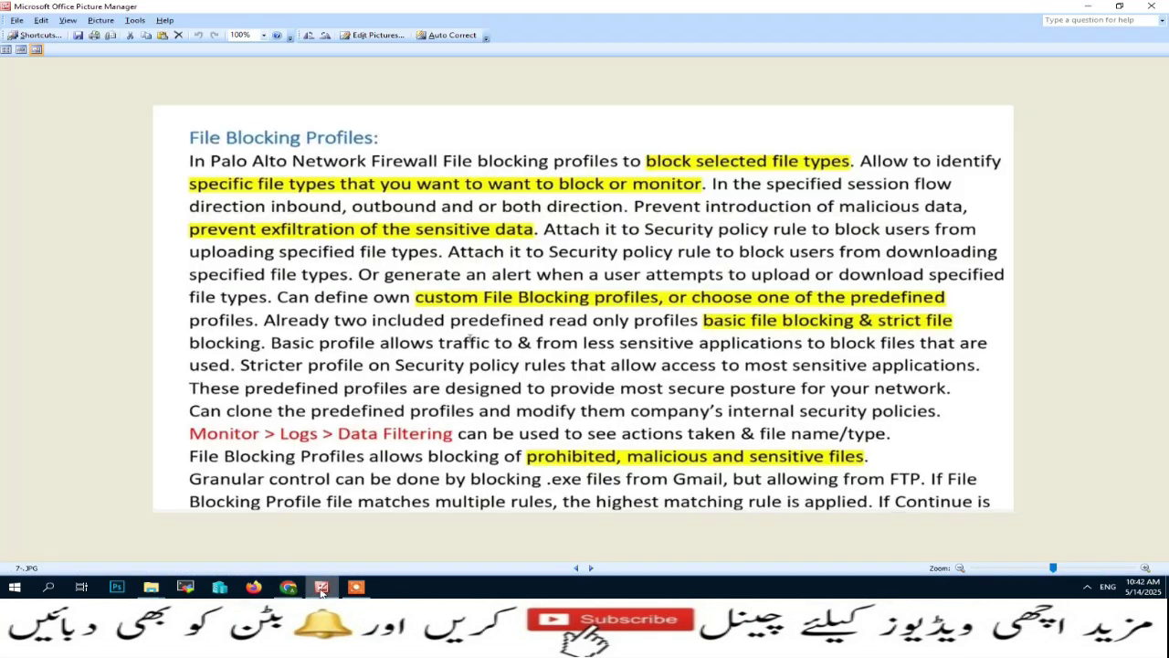
key(Right)
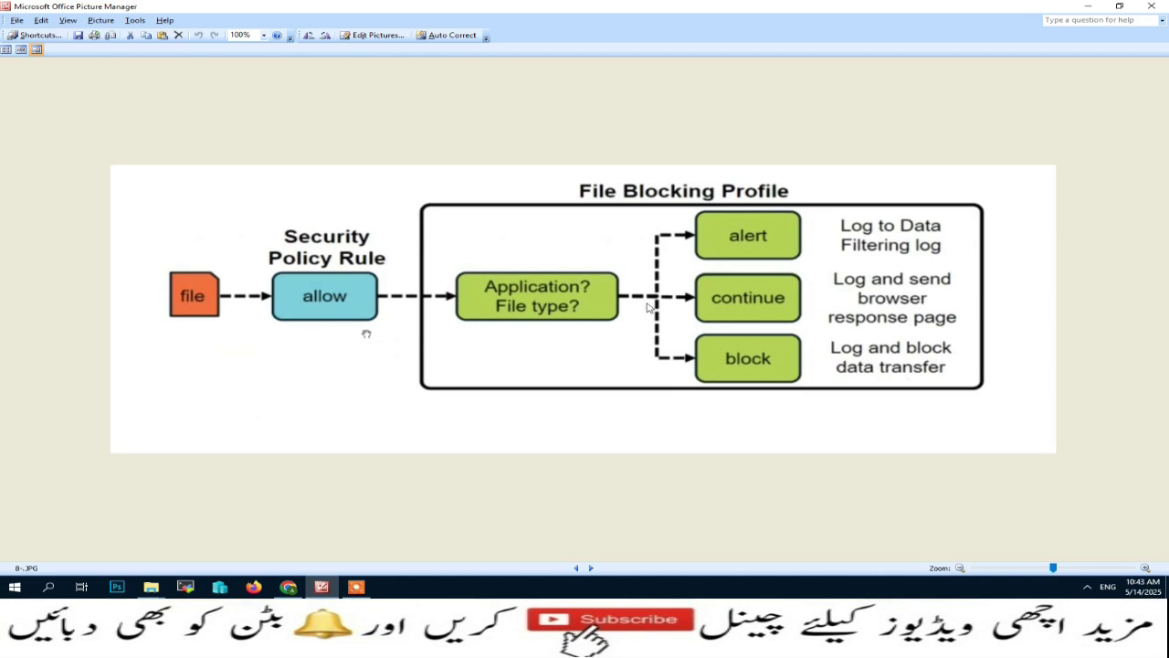
key(Right)
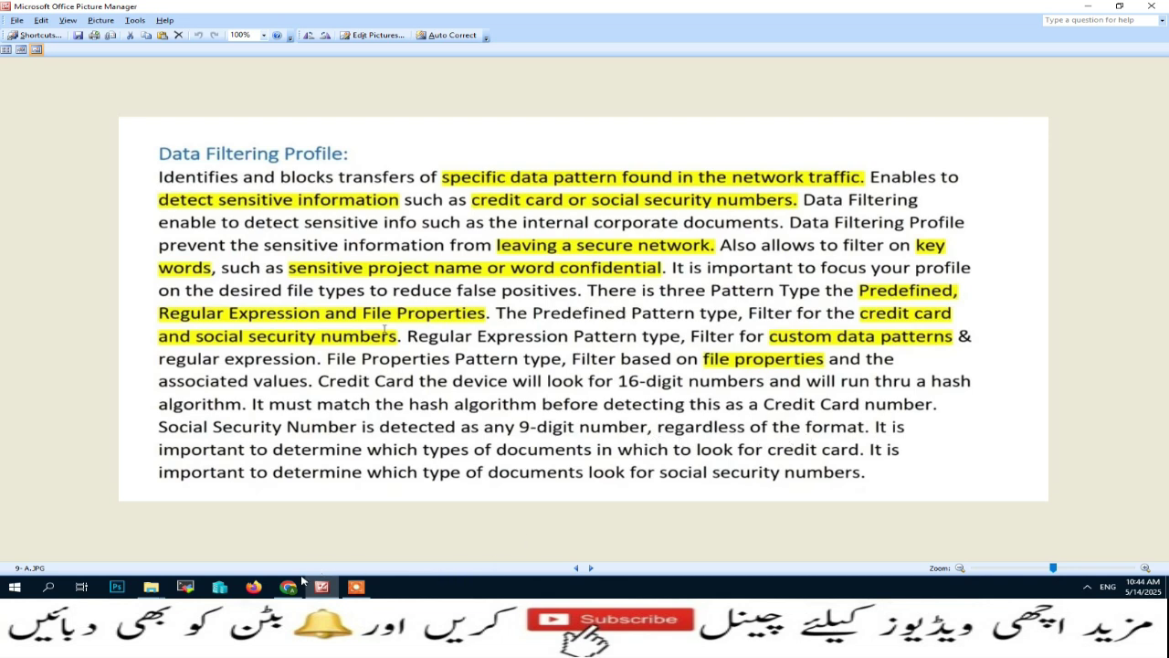
Step: Switch to Chrome, view the Data Filtering profiles, and start a new data pattern under Custom Objects
click(297, 585)
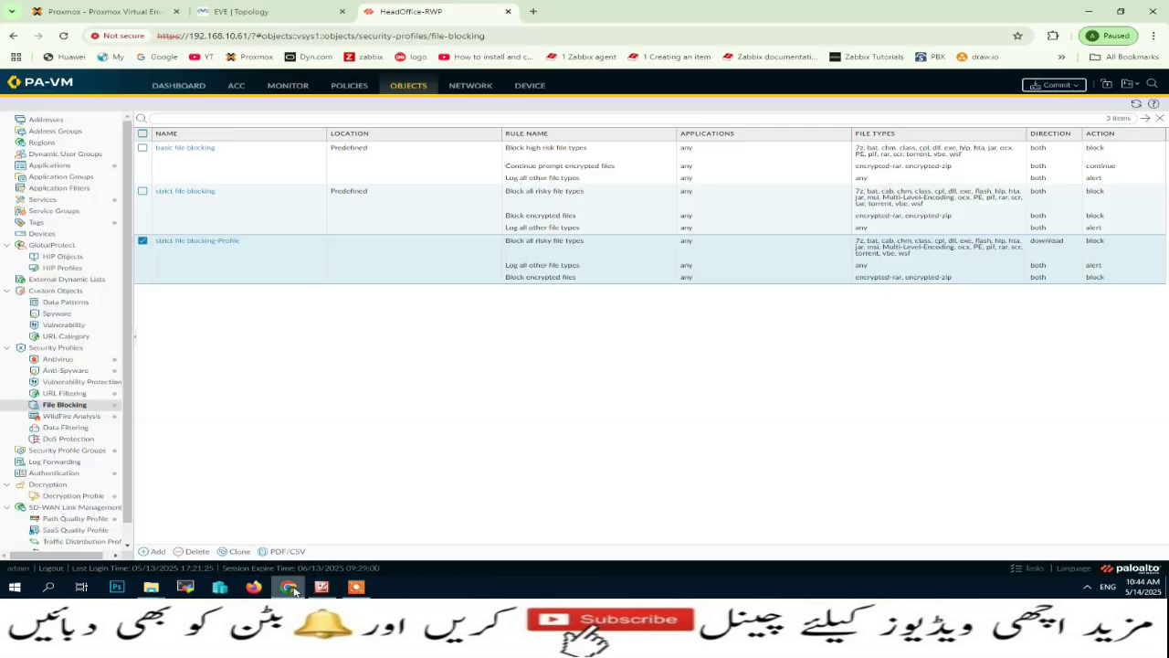
click(81, 410)
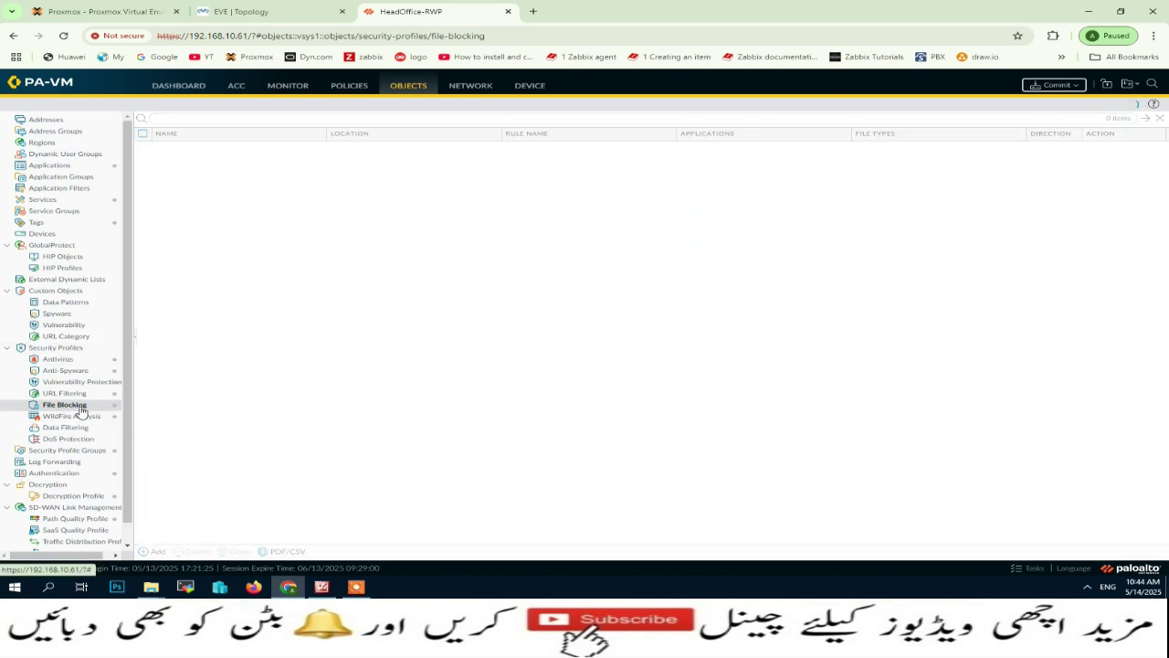
click(69, 427)
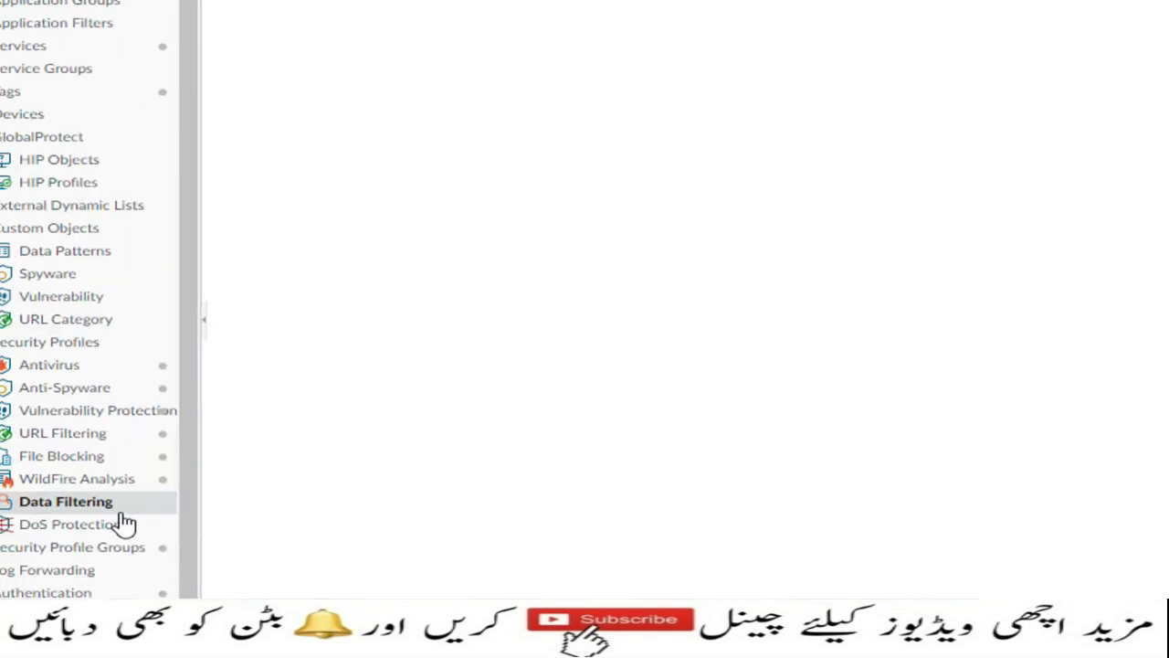
click(136, 253)
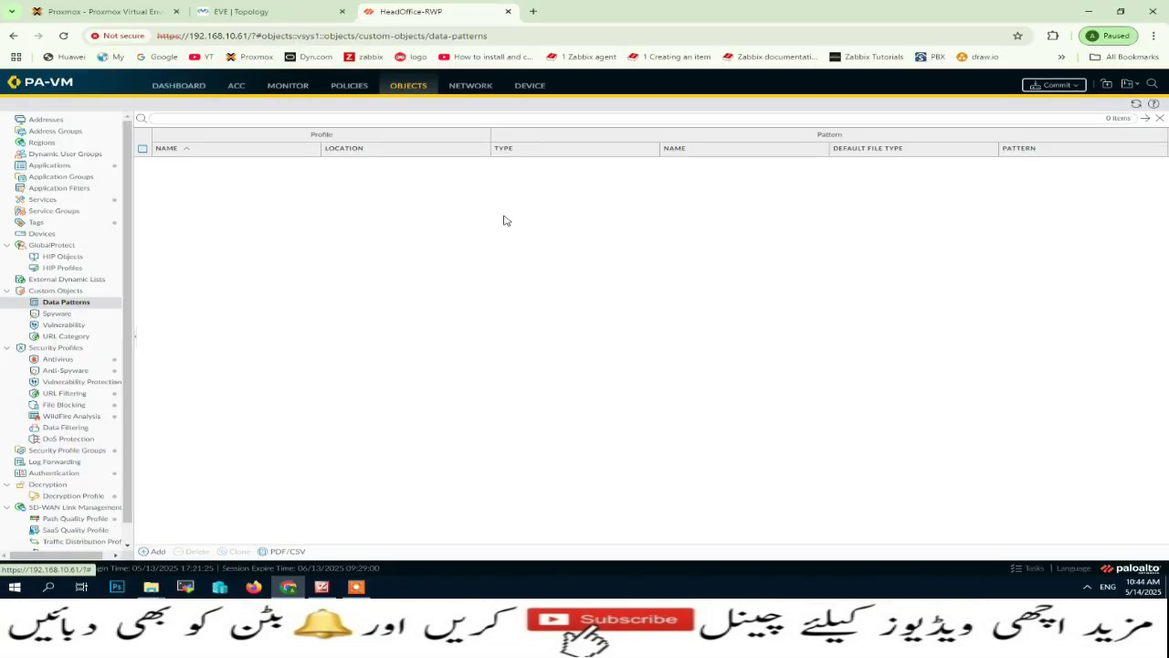
click(146, 552)
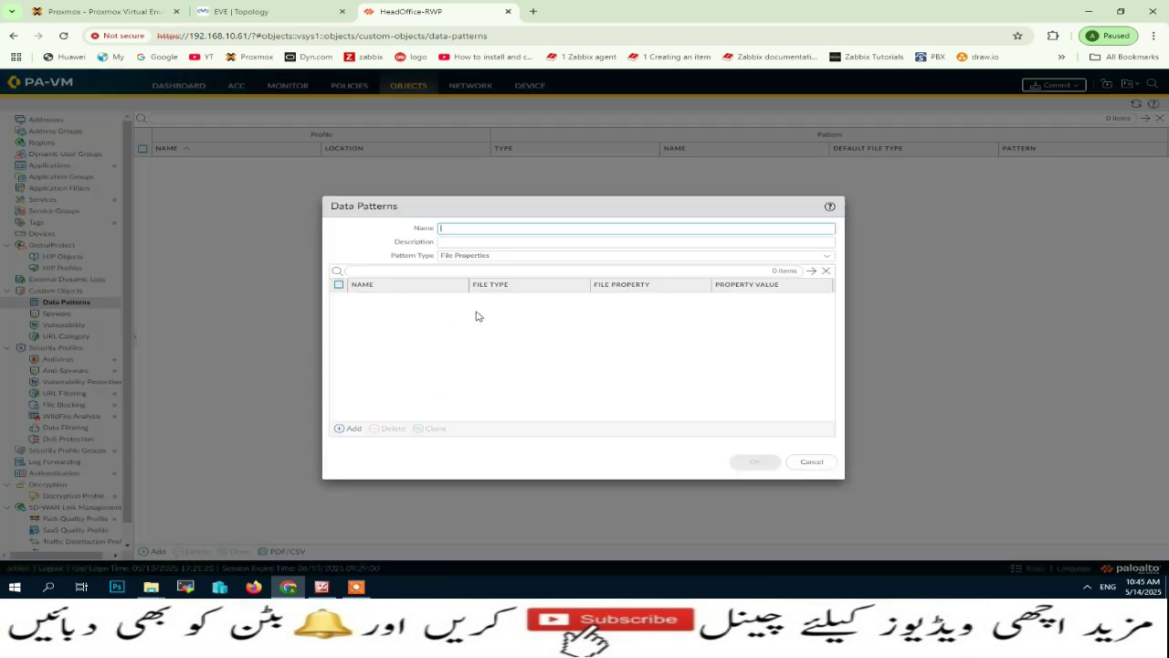
Step: Switch to Picture Manager, examine the Blocking Data Transfers with Patterns diagram, and return to the data pattern form in Chrome
click(322, 587)
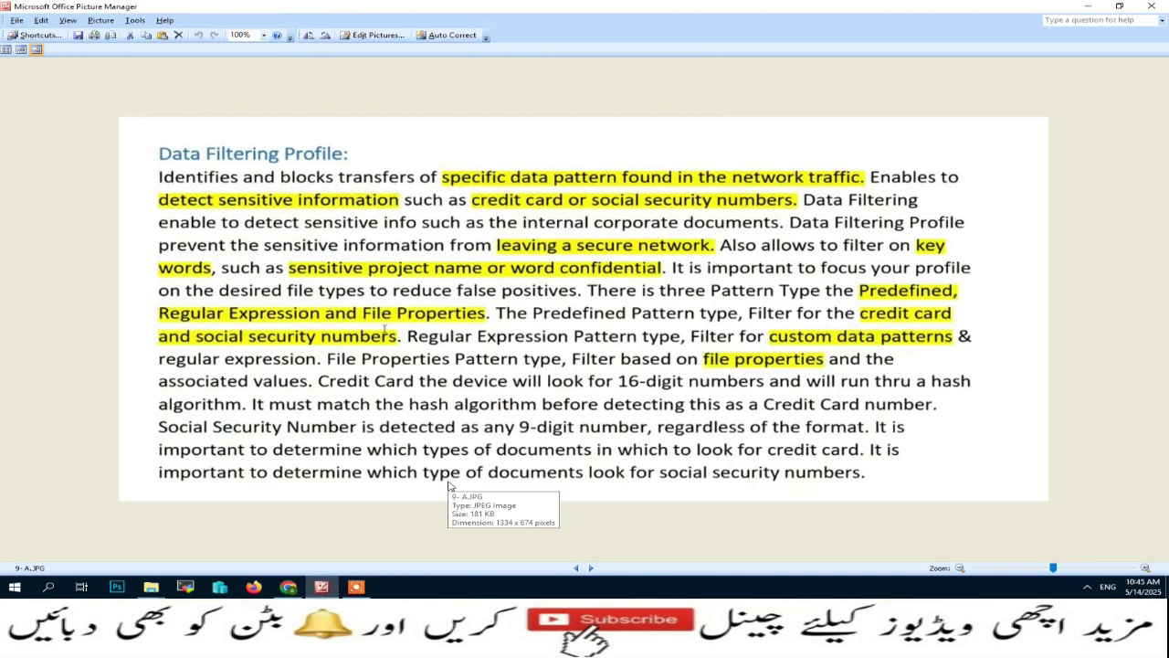
scroll(452, 487, down, 1)
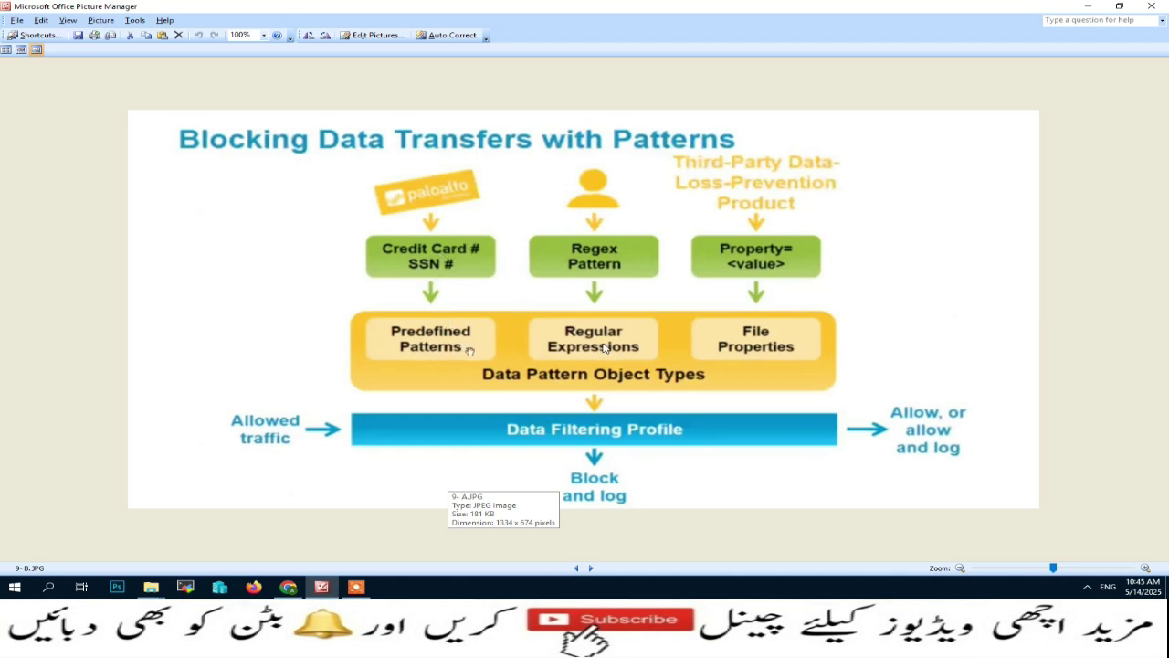
click(290, 589)
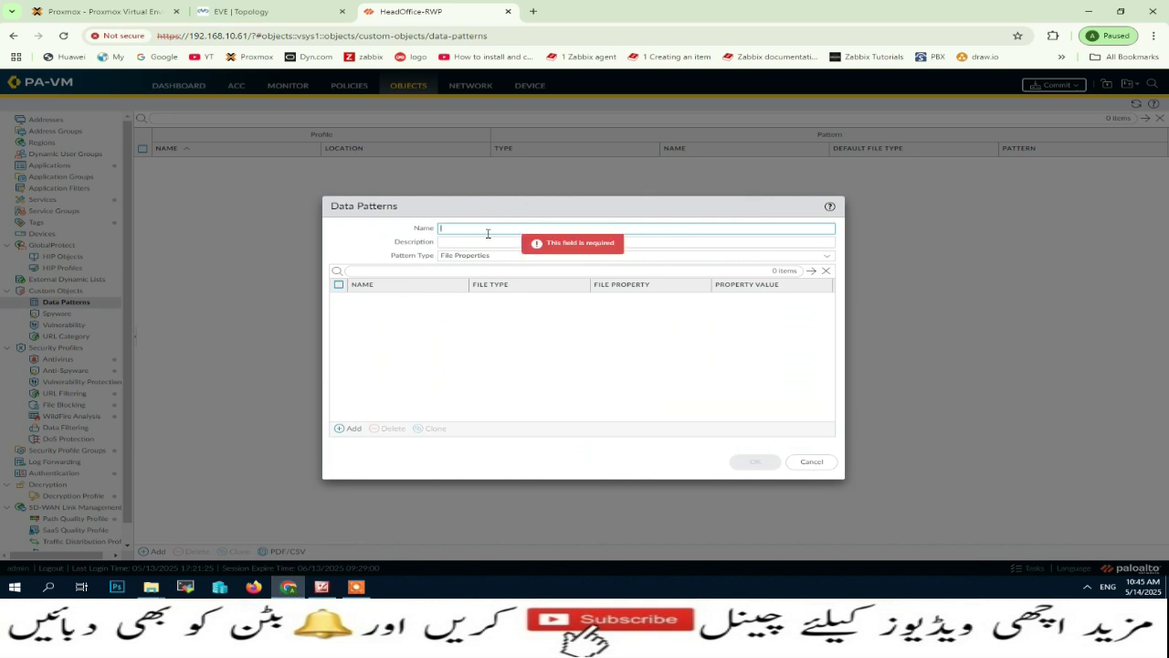
Step: Name the new data pattern File and keep File Properties as its pattern type
text(f)
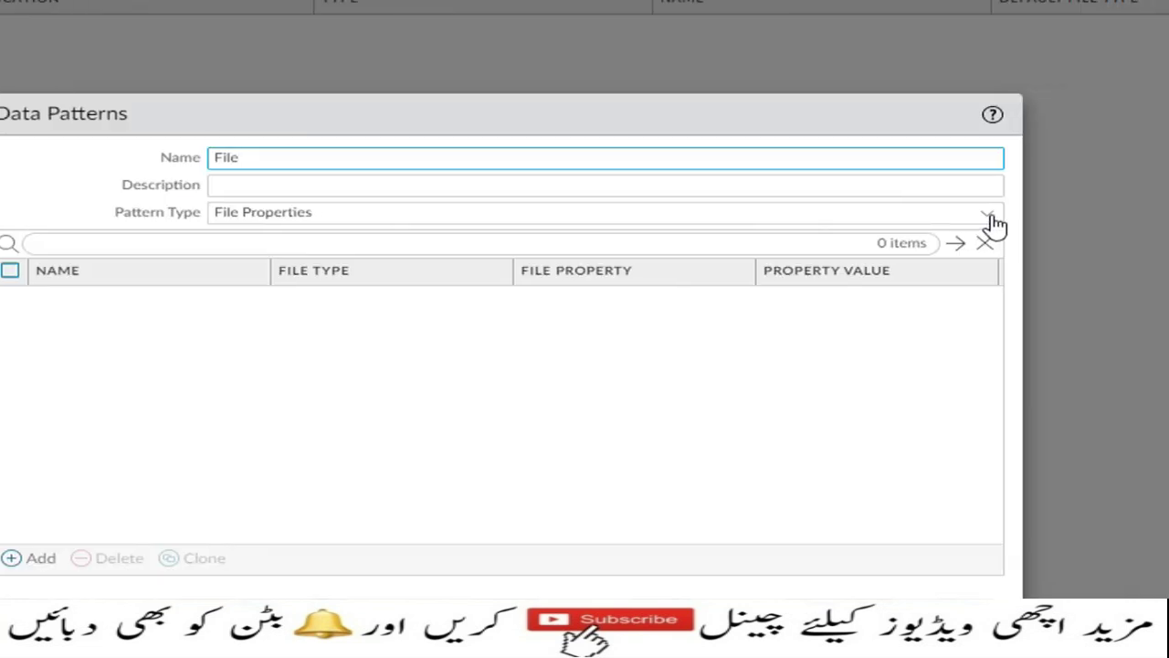
click(829, 258)
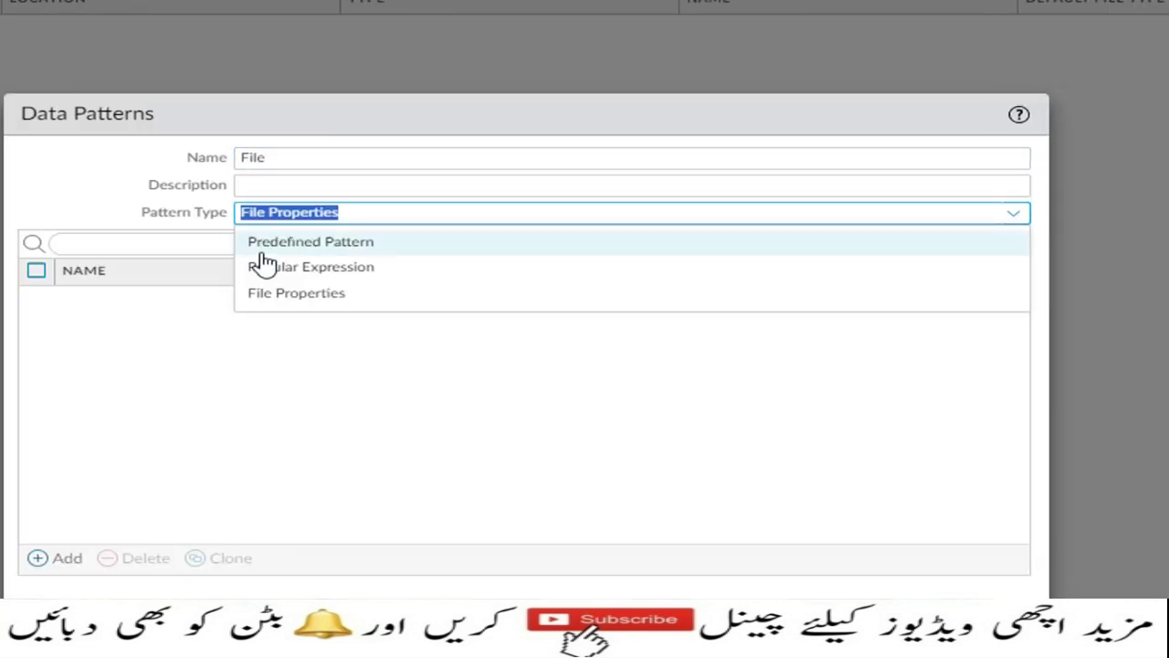
click(276, 294)
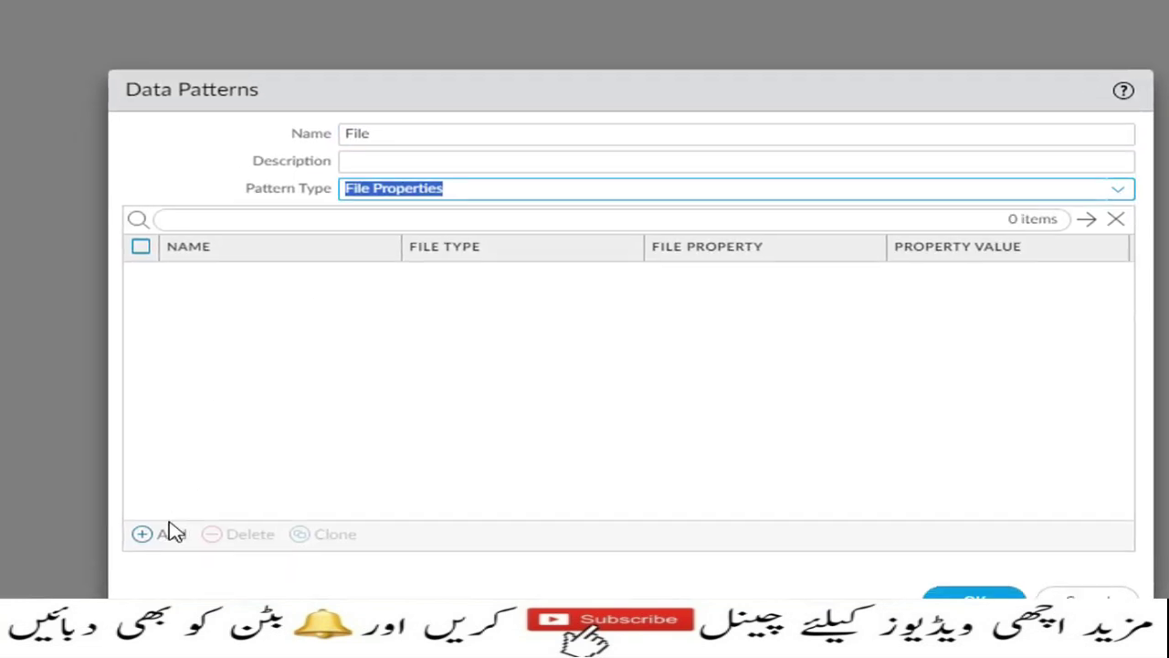
Step: Add an entry named File for Microsoft Word files with the Author property set to root, and save the data pattern
click(172, 533)
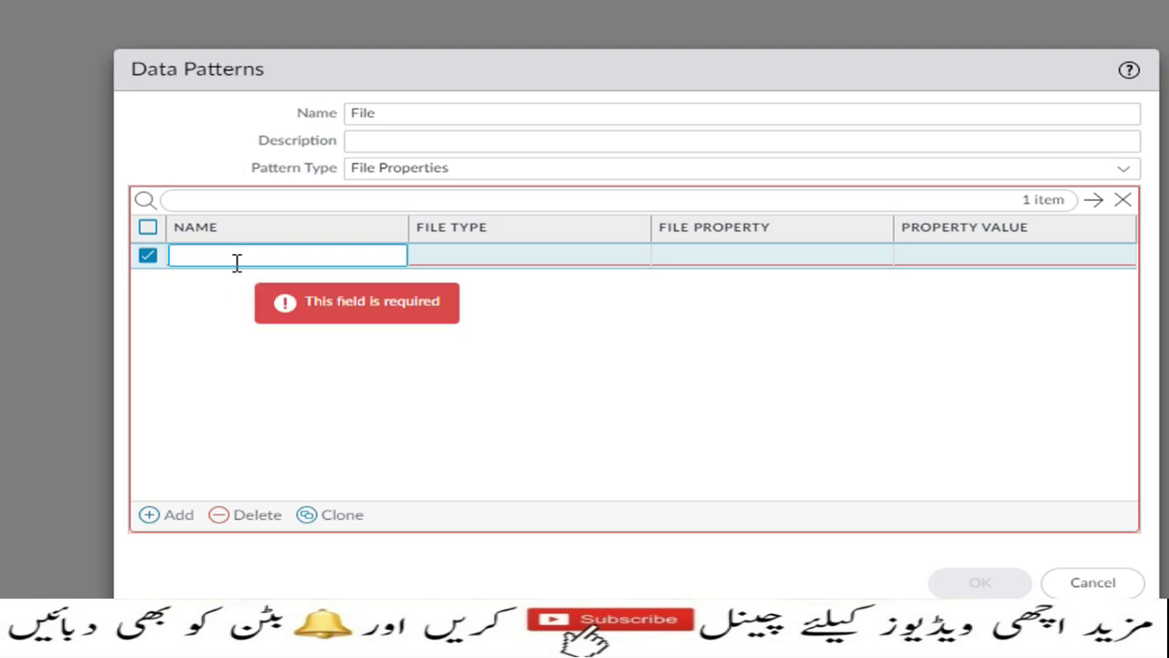
text(File)
click(475, 265)
click(591, 260)
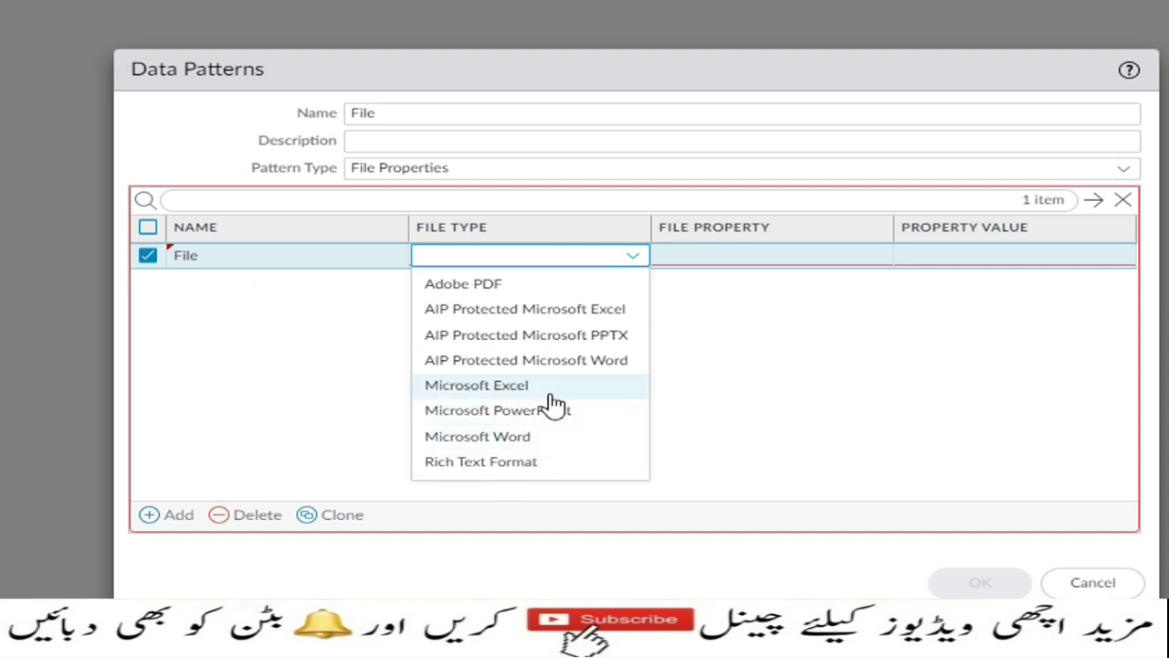
click(525, 441)
click(778, 265)
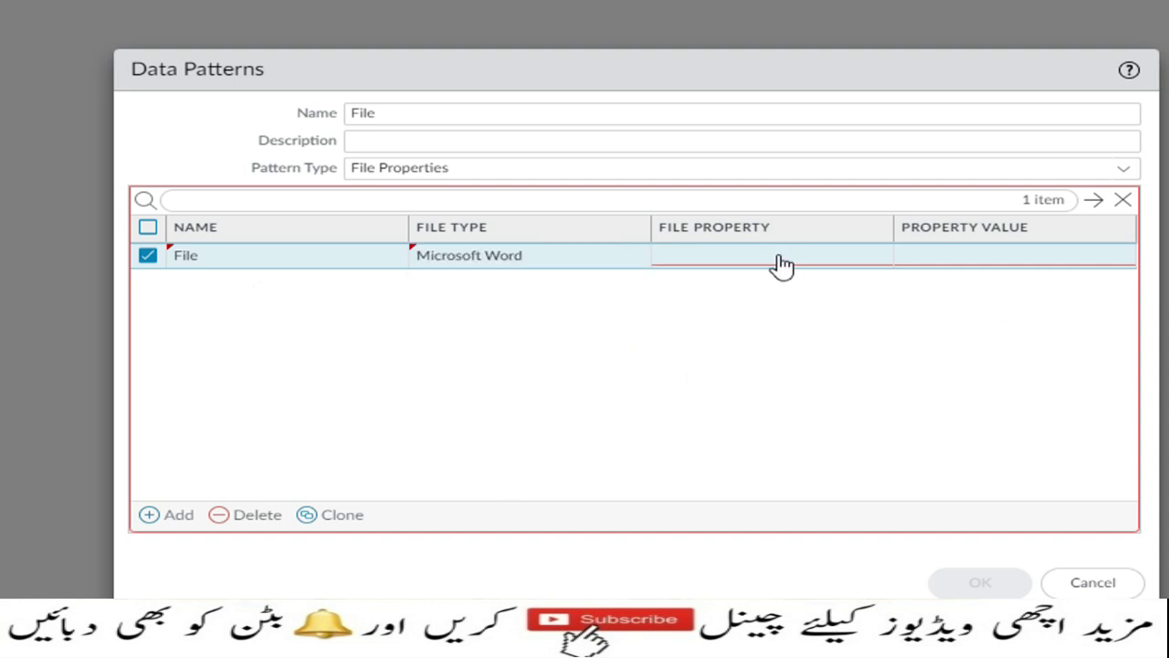
click(791, 259)
click(743, 291)
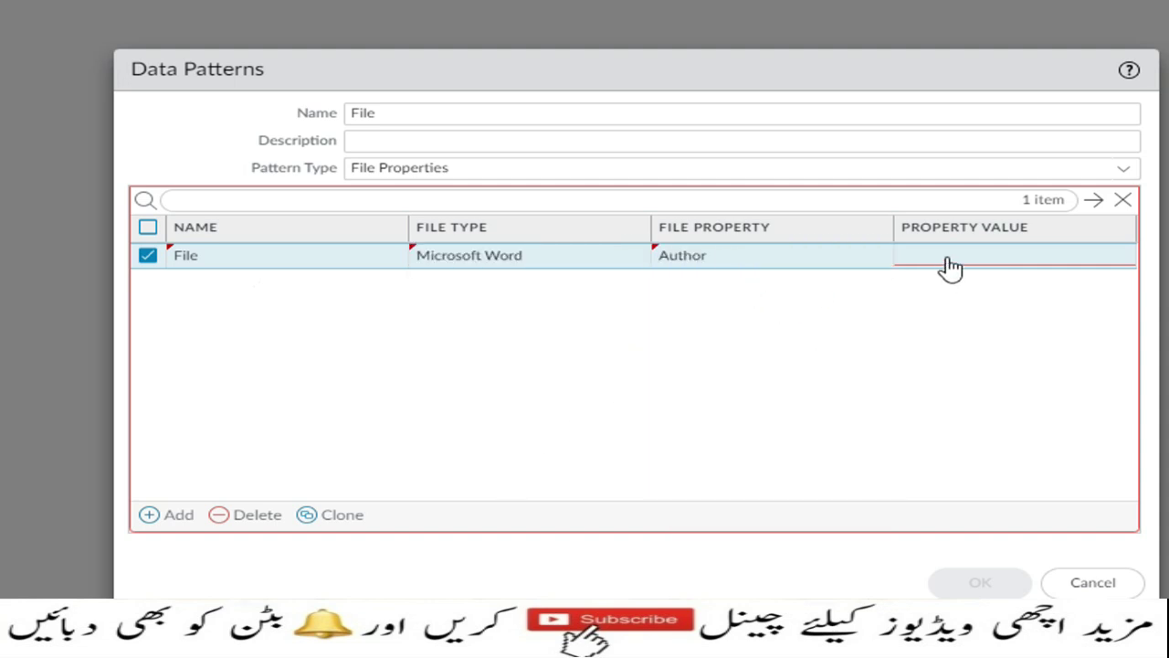
click(946, 263)
text(root)
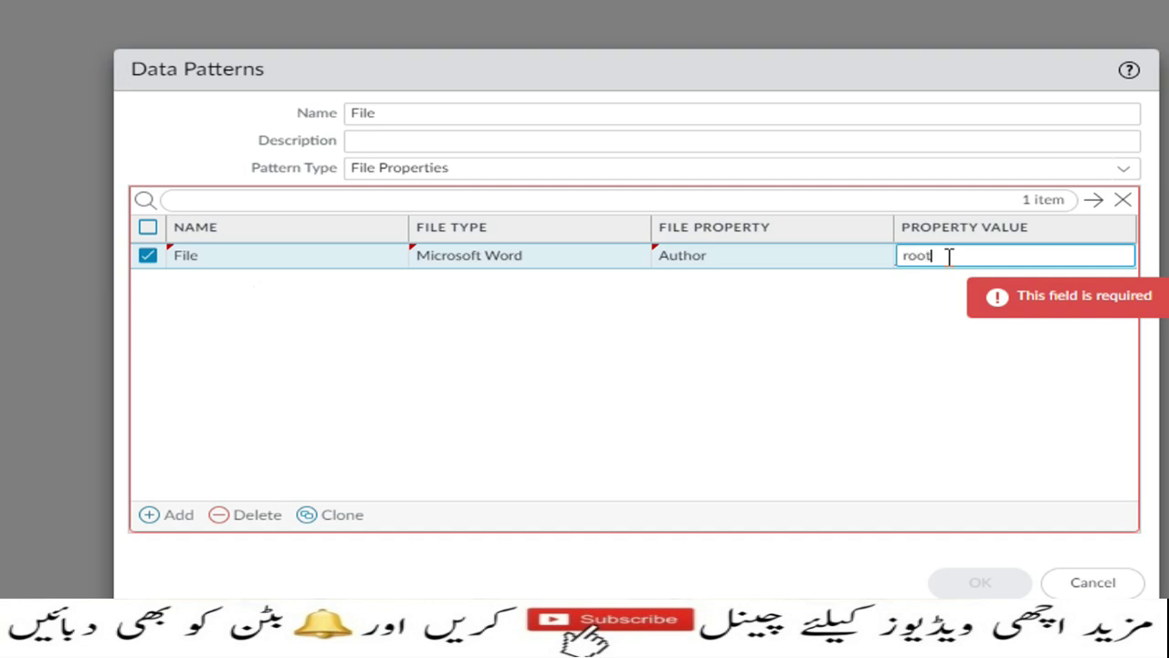
click(791, 393)
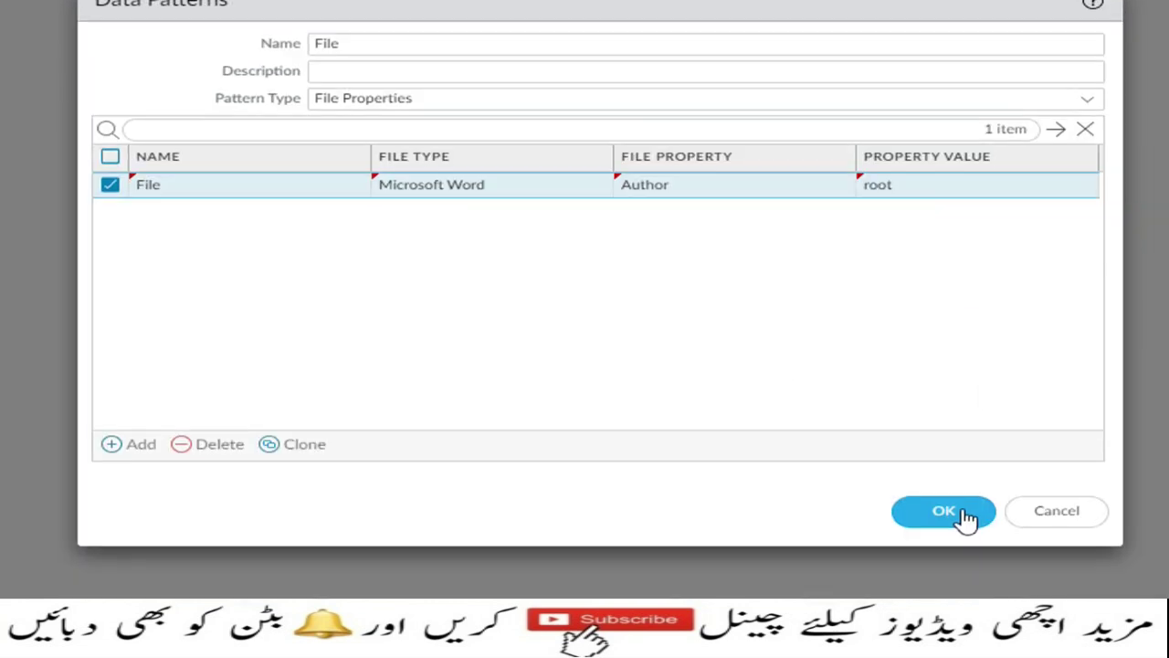
click(998, 586)
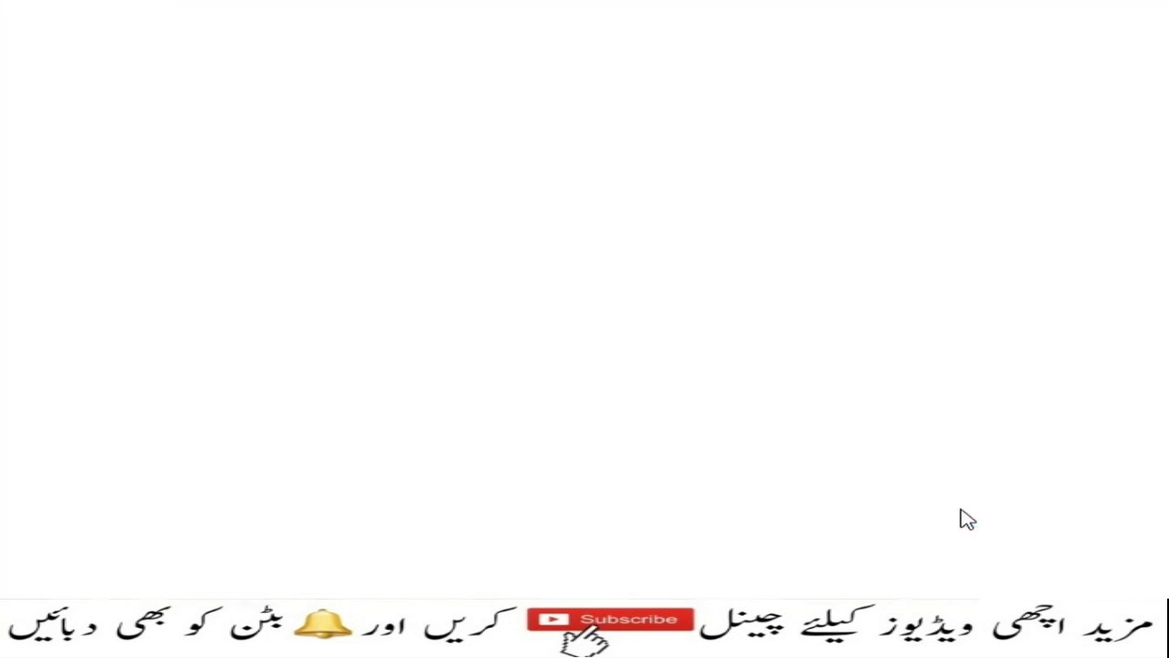
Step: Create a data pattern named Predefined with the Predefined Pattern type and a Credit Card Numbers entry
click(157, 552)
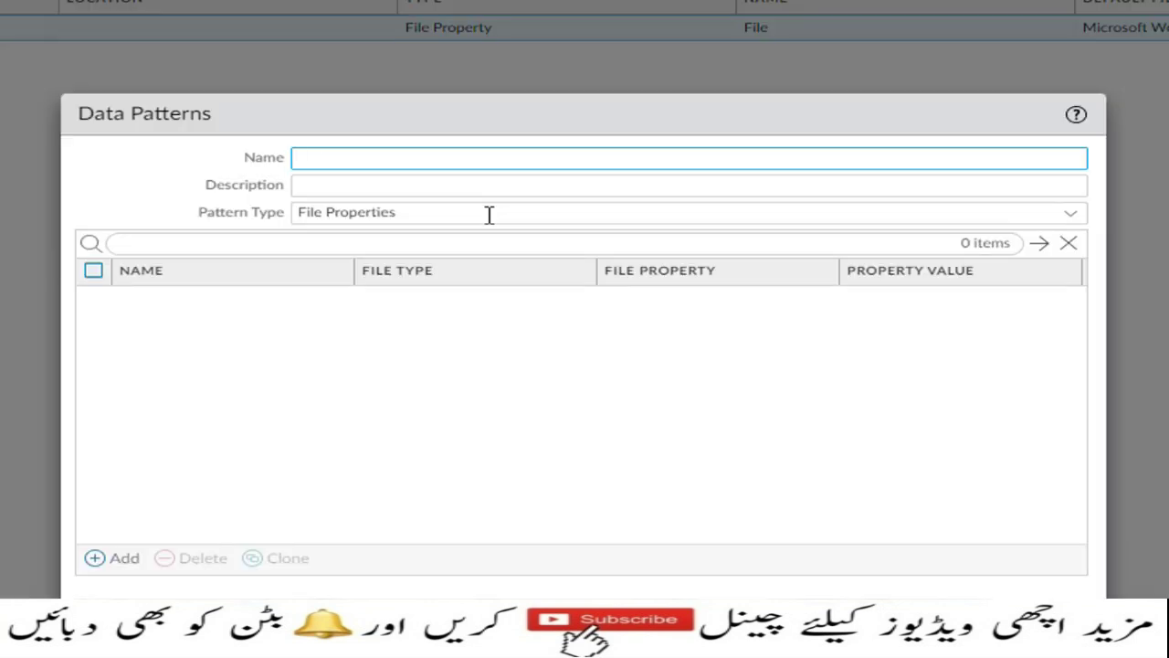
text(Predefined)
click(922, 207)
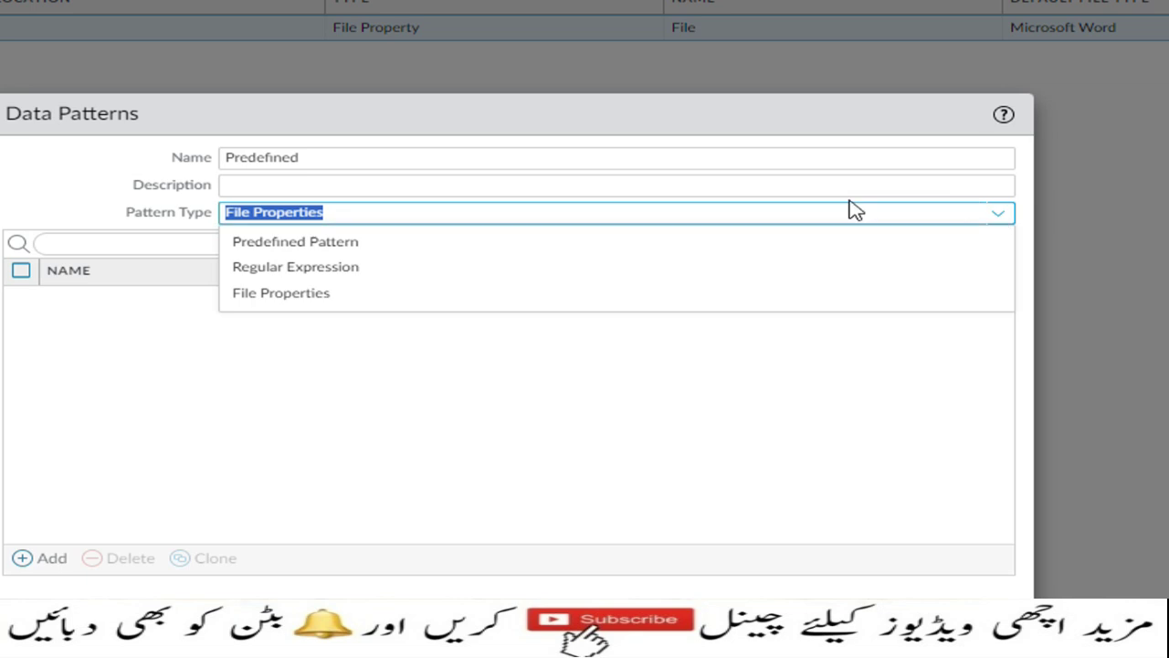
click(402, 245)
click(180, 498)
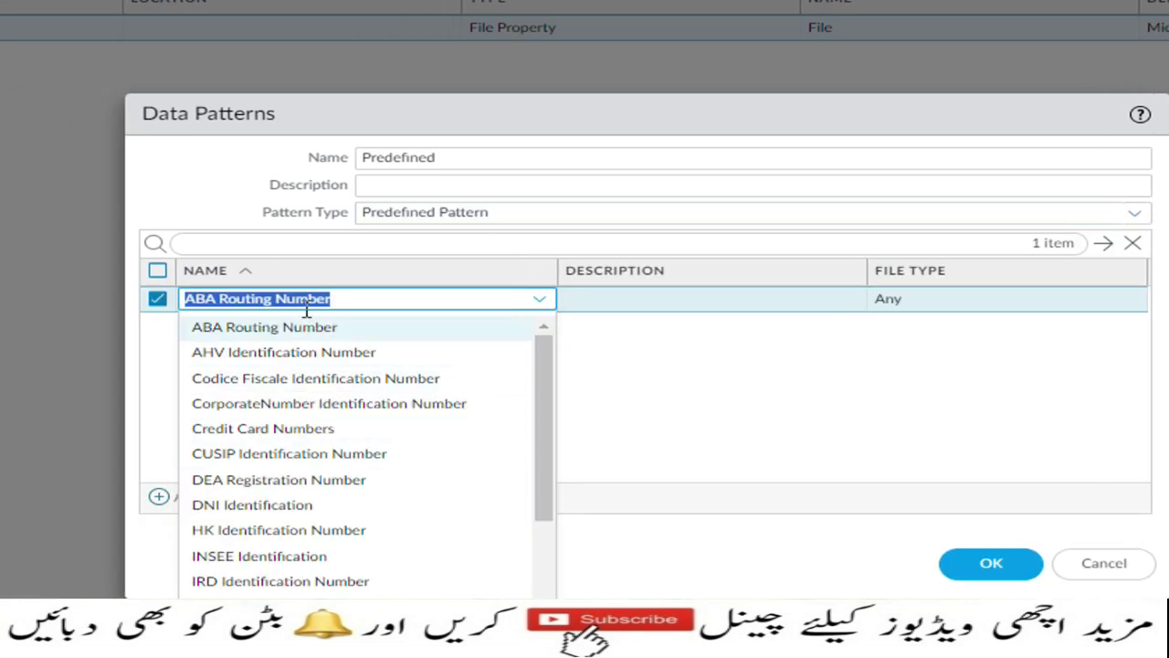
click(276, 429)
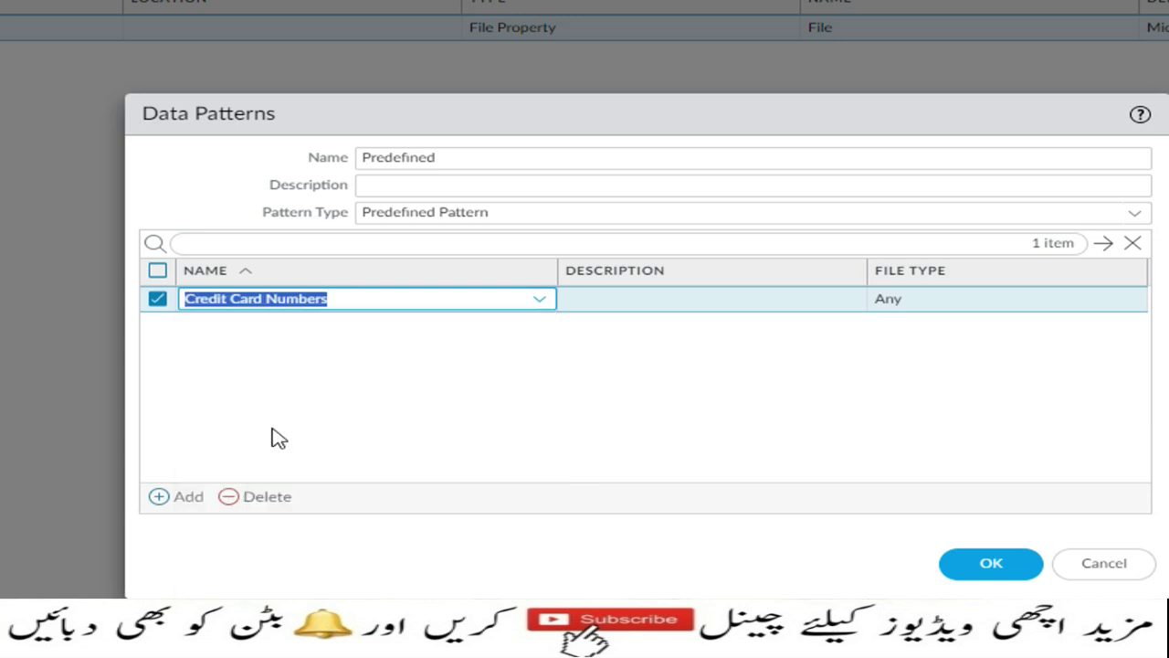
click(634, 305)
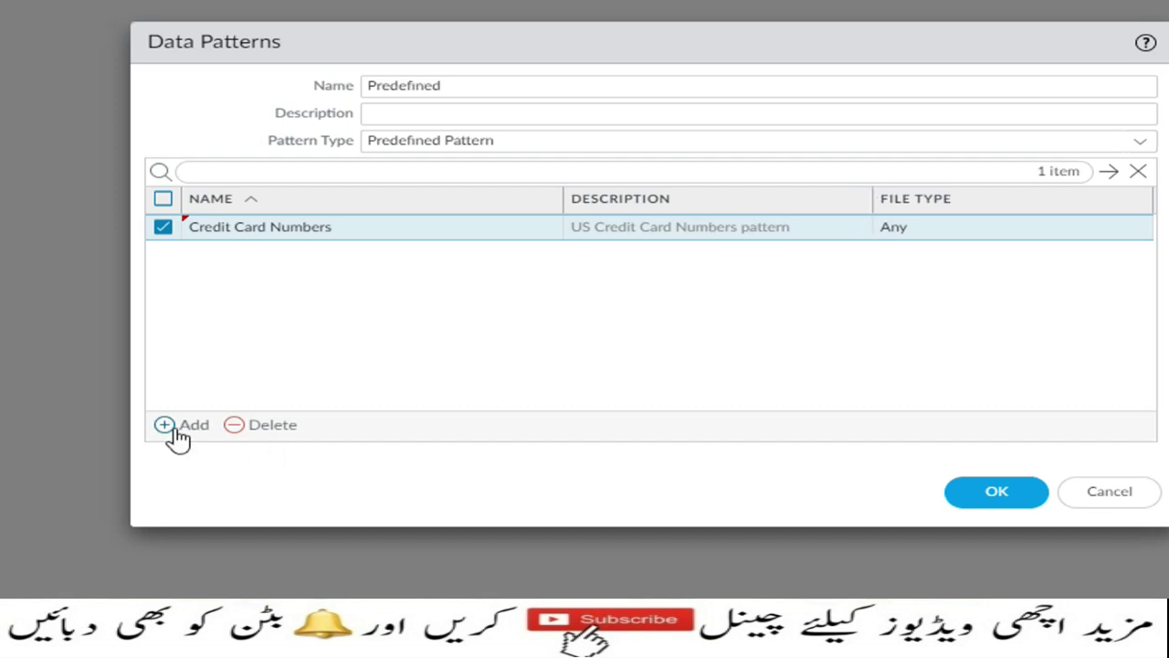
click(174, 431)
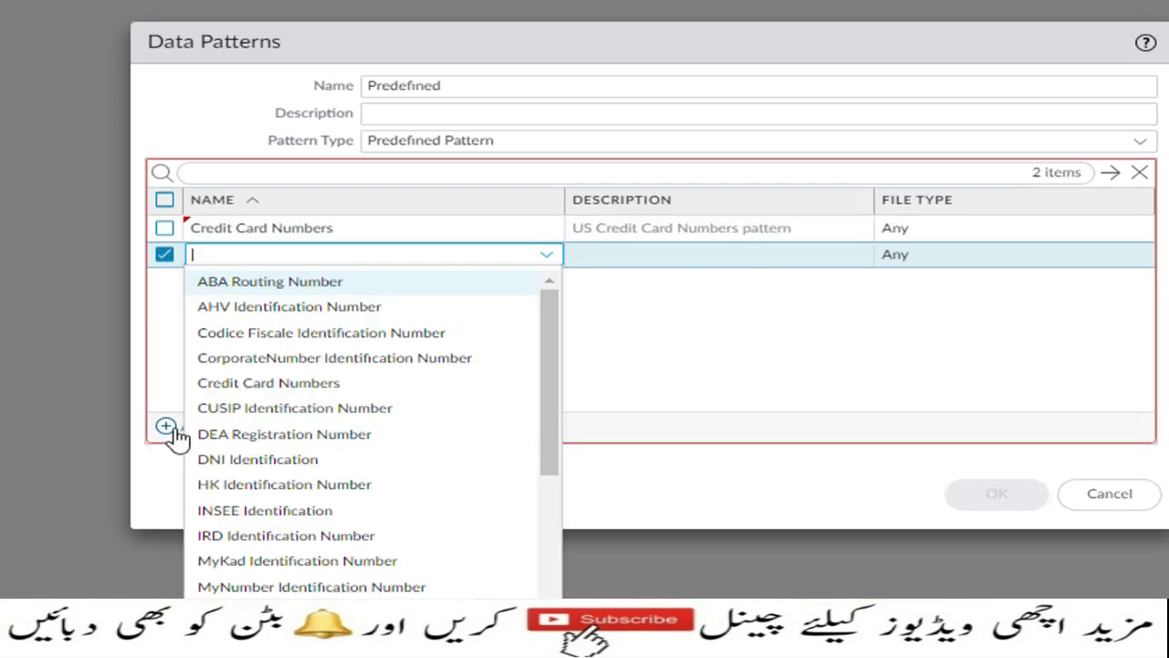
click(694, 375)
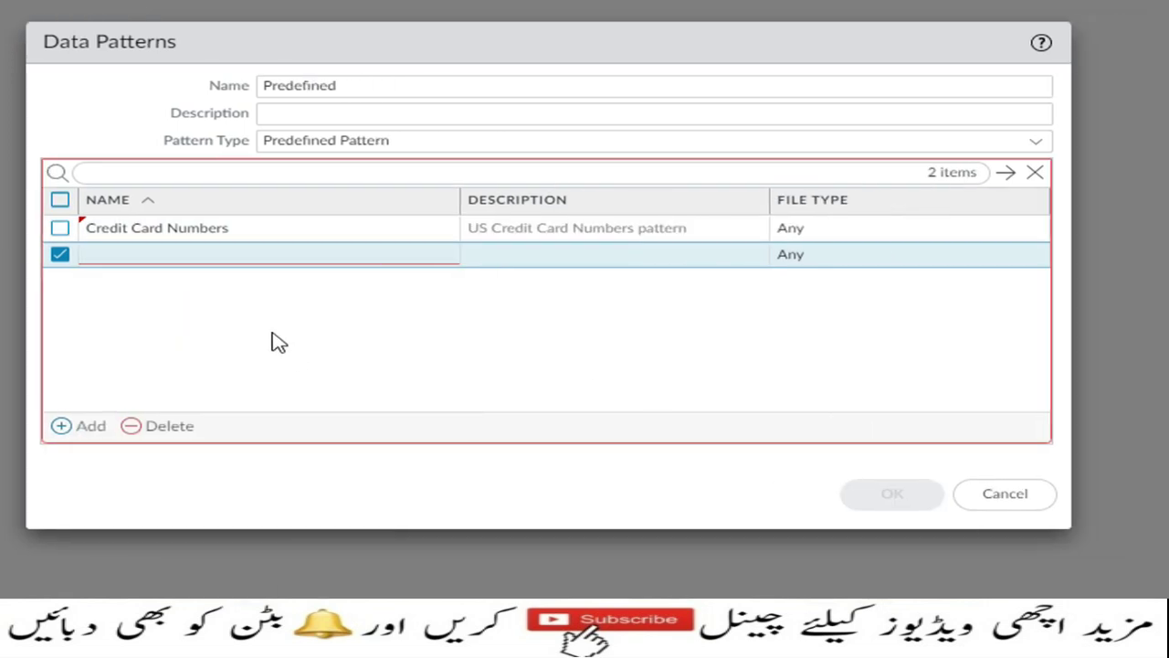
click(156, 430)
Step: Save the Predefined data pattern and start another one named Regular with the Regular Expression pattern type
click(917, 494)
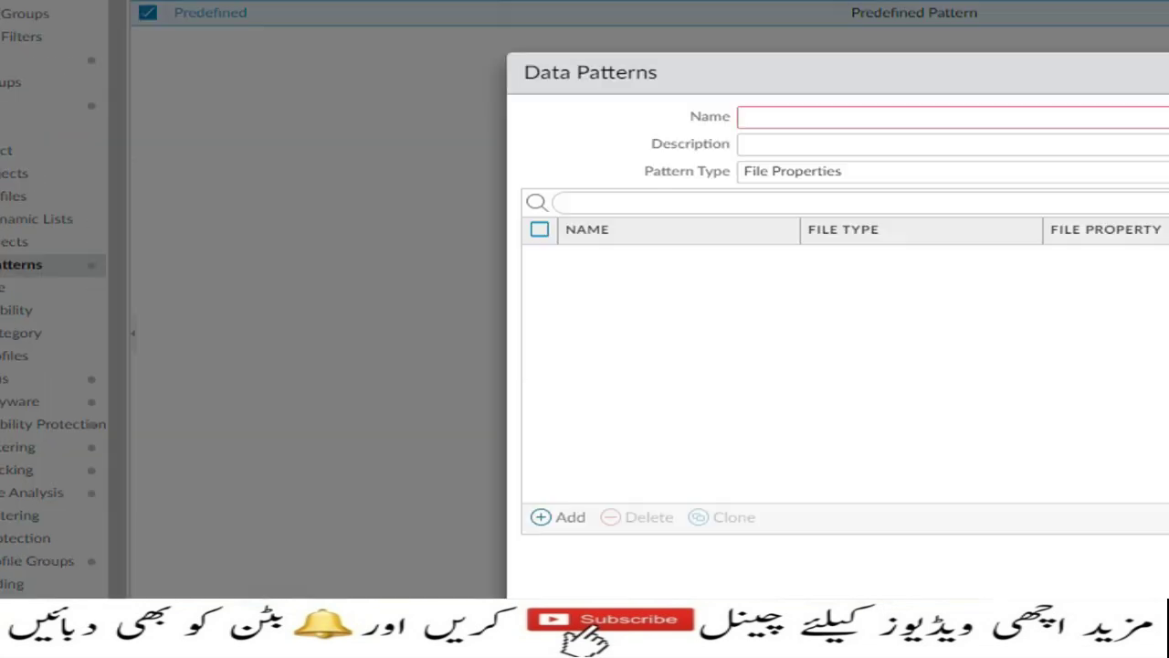
click(1142, 128)
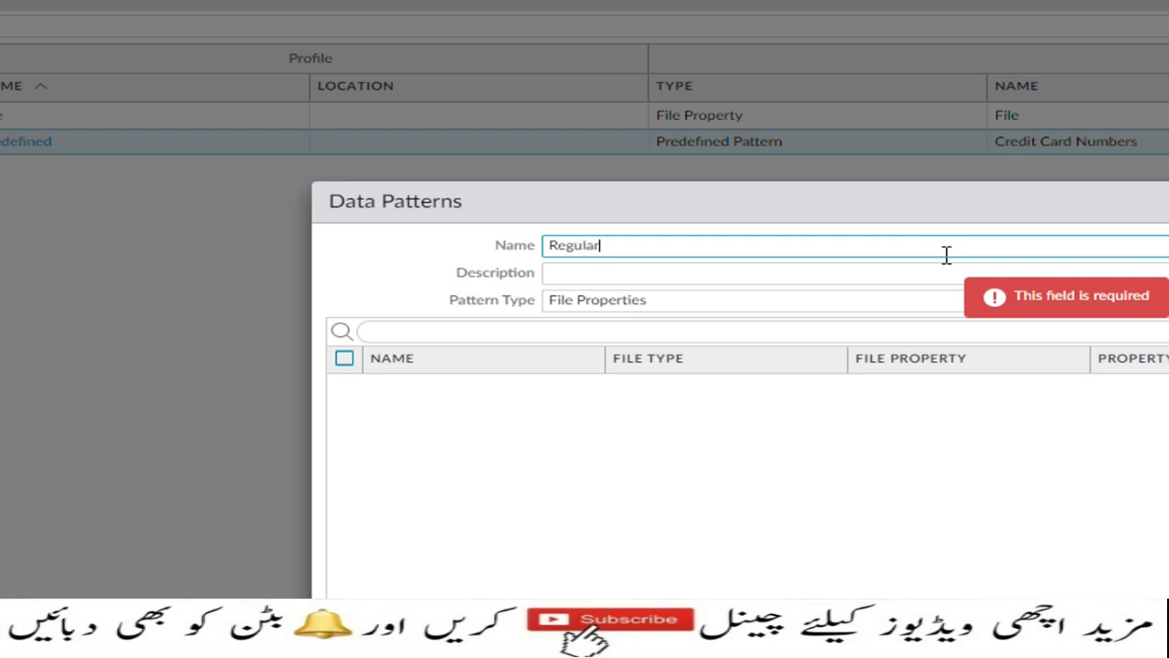
text(Regular)
click(1168, 305)
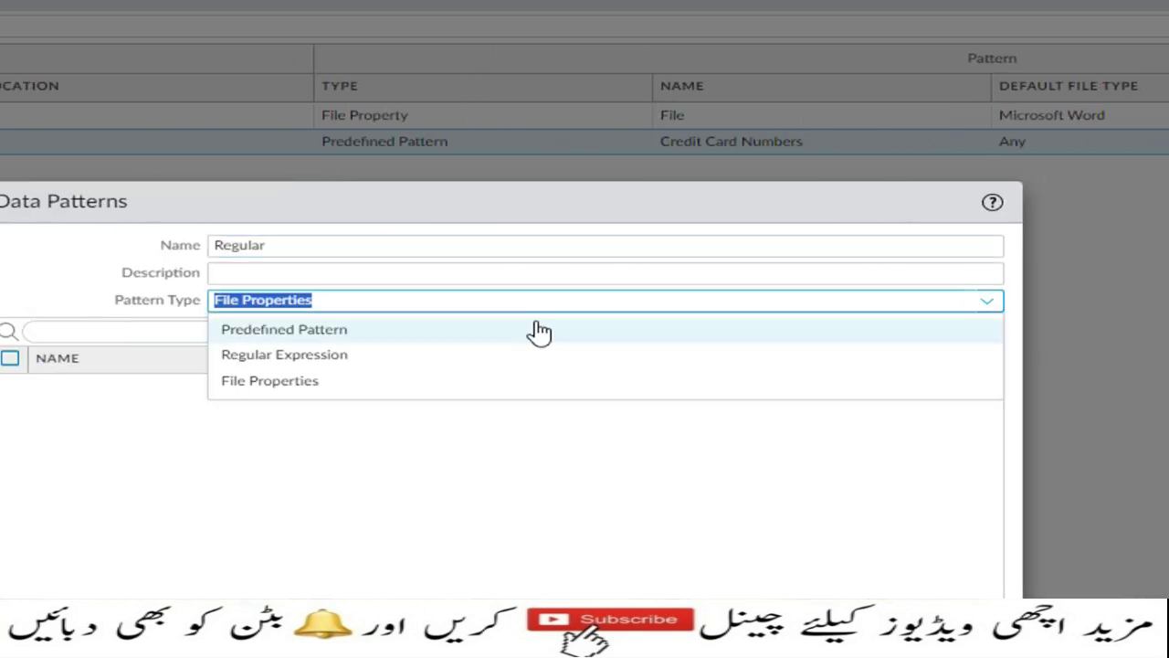
click(315, 356)
Step: Add an entry named Regular with the data pattern .{confidential:CONFIDENTIAL} and save the Regular data pattern
click(209, 513)
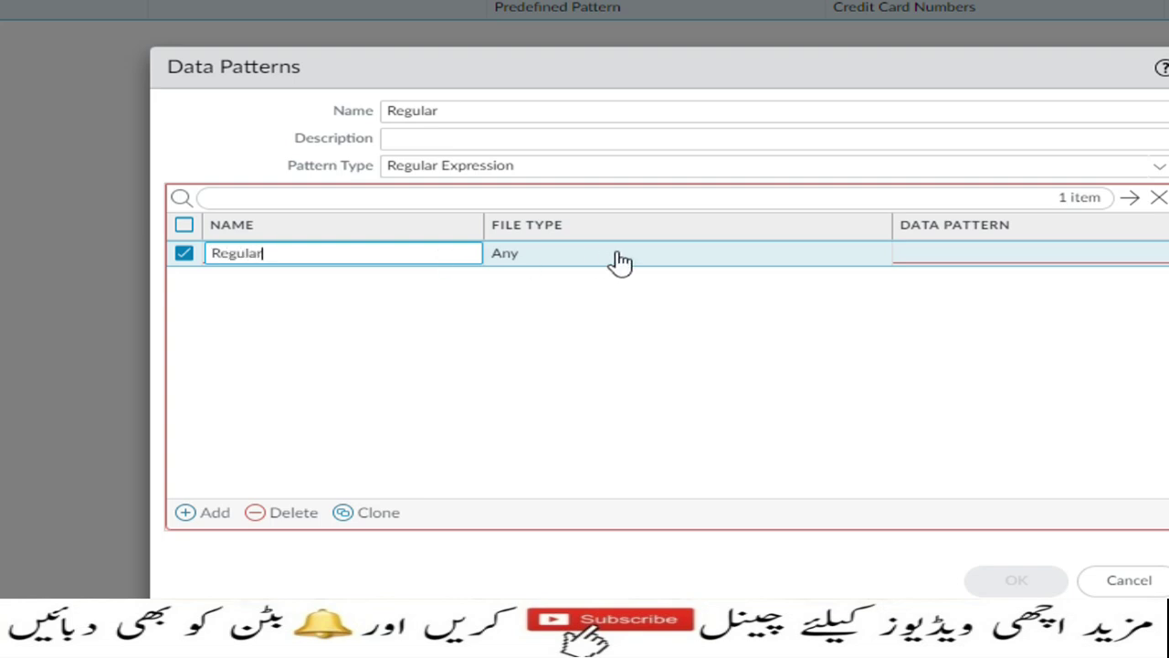
click(945, 258)
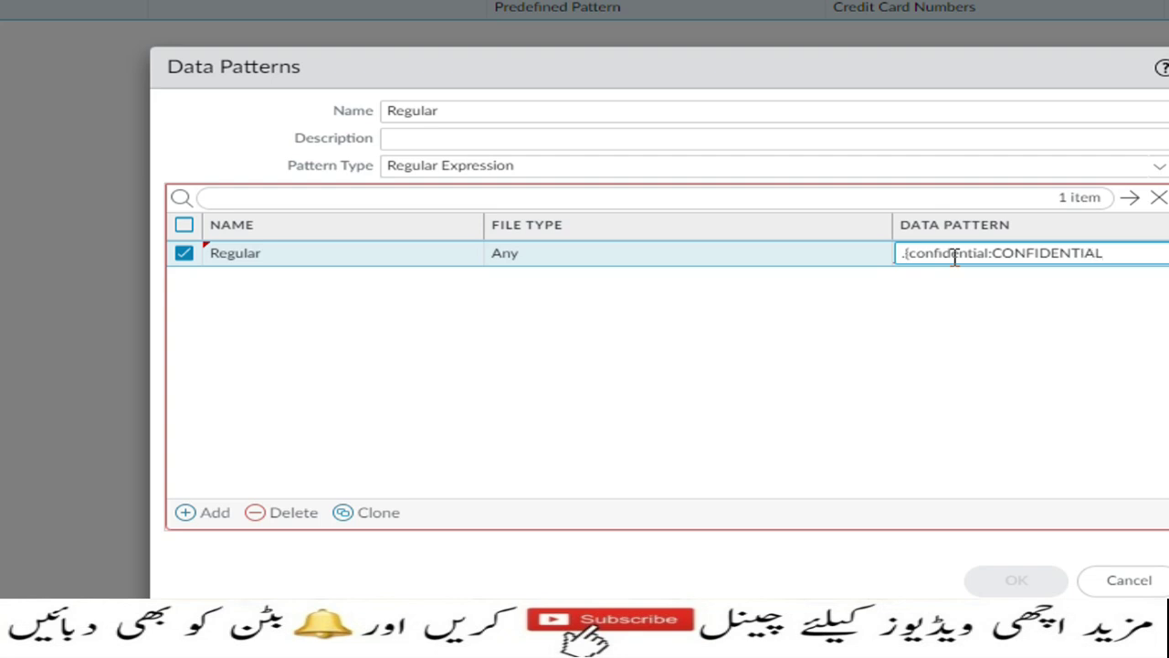
click(1023, 405)
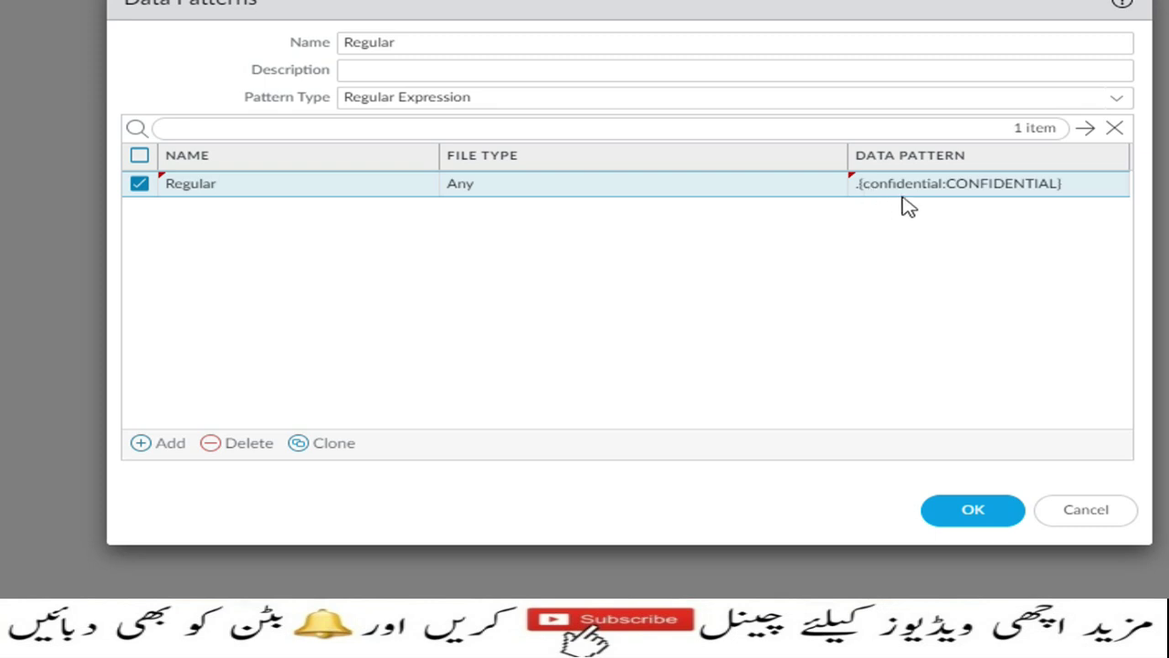
click(991, 510)
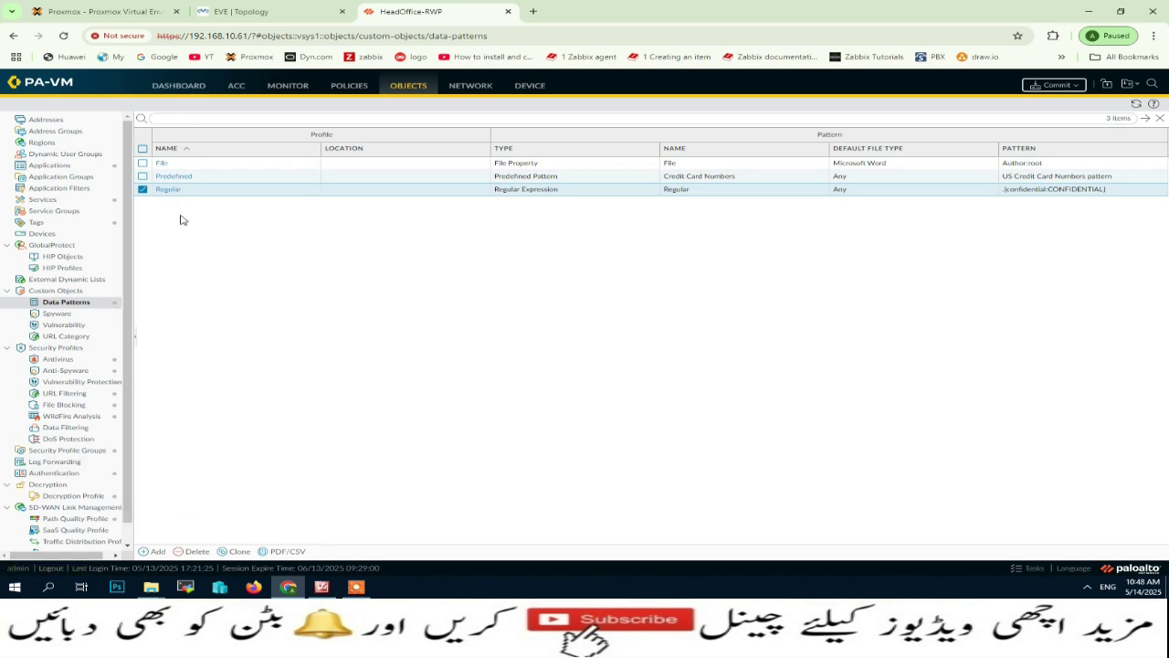
Step: Start a new data filtering profile named DF-Profile
click(76, 429)
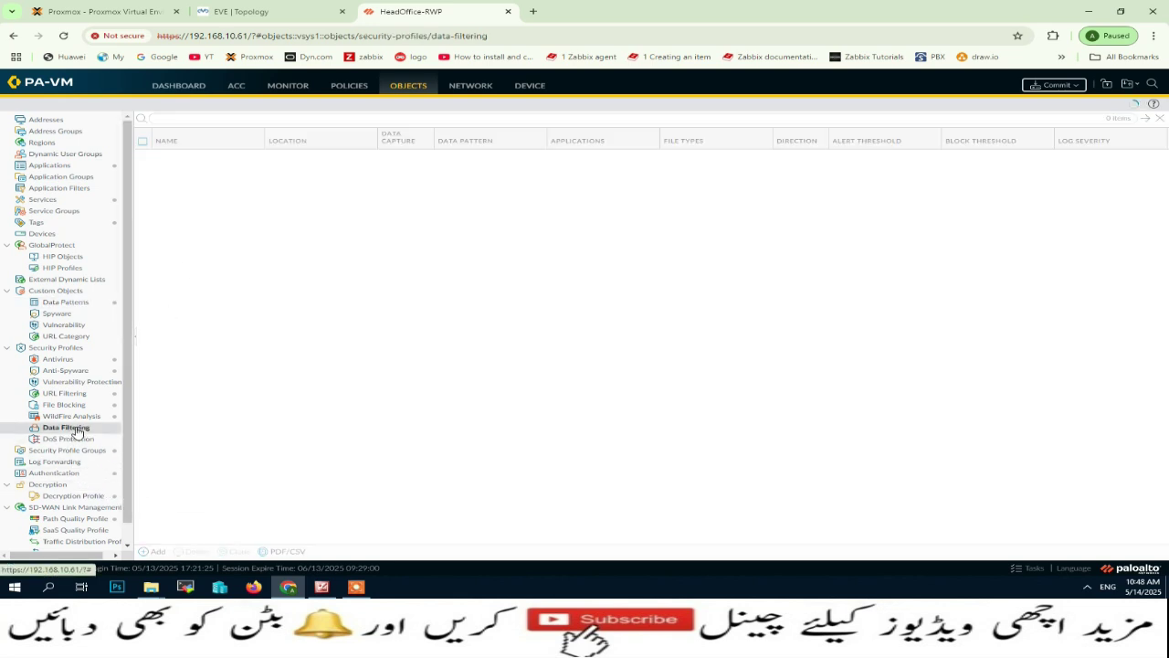
click(153, 551)
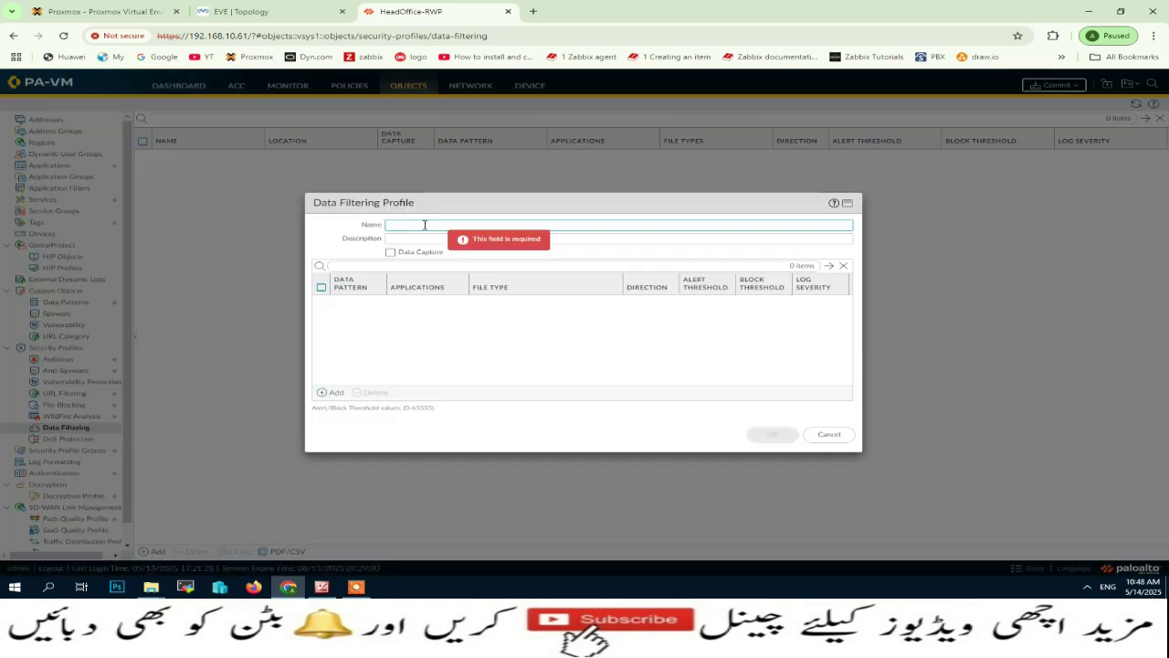
text(DF)
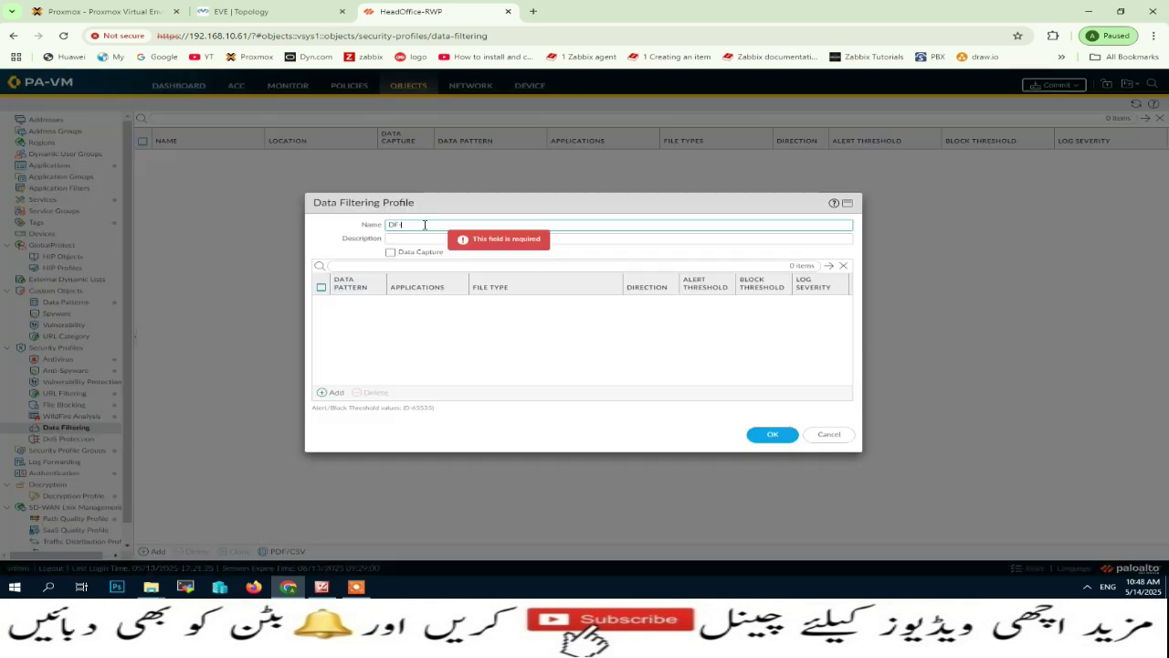
text(-Profile)
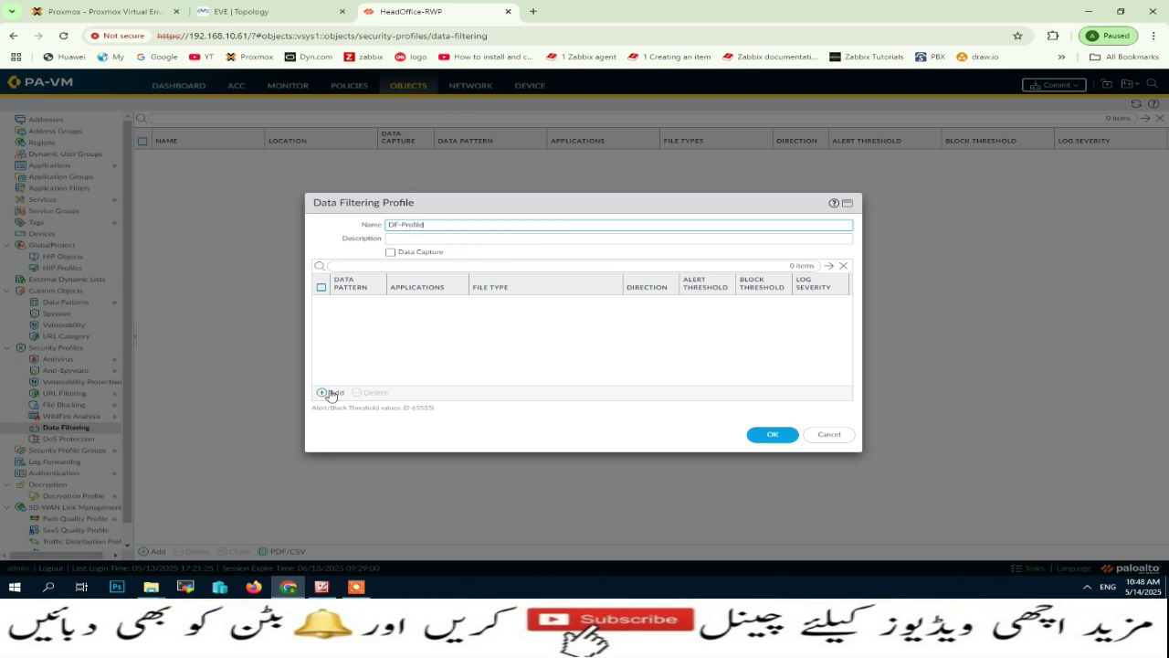
Step: Add the File, Predefined and Regular data patterns to the DF-Profile data filtering profile
click(329, 392)
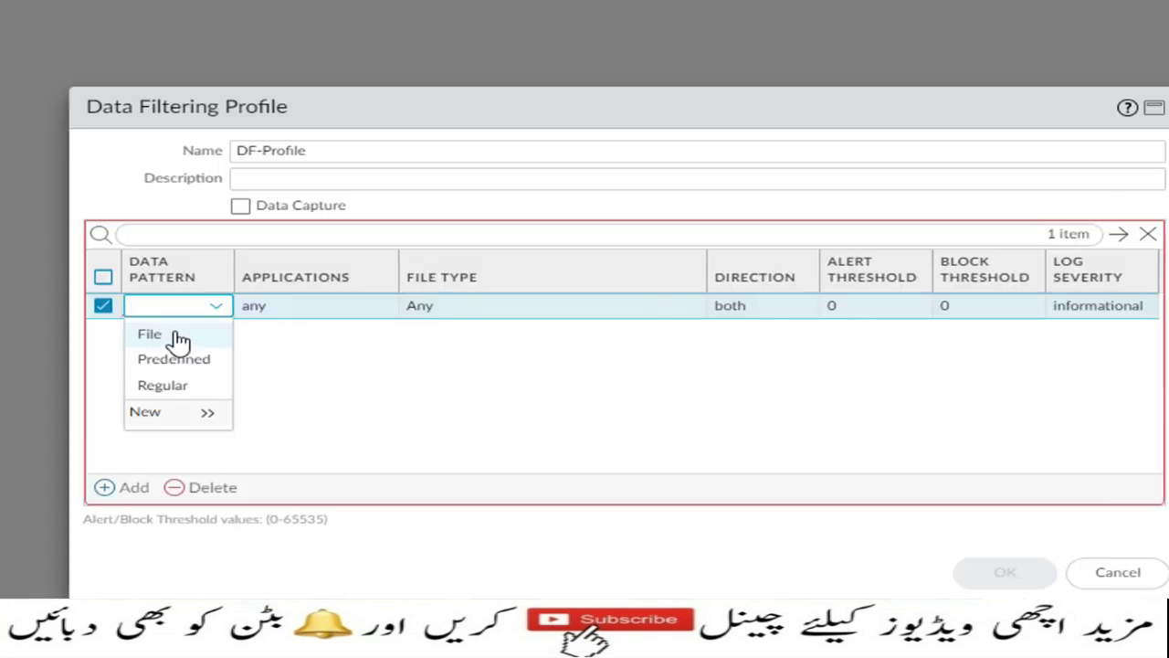
click(357, 318)
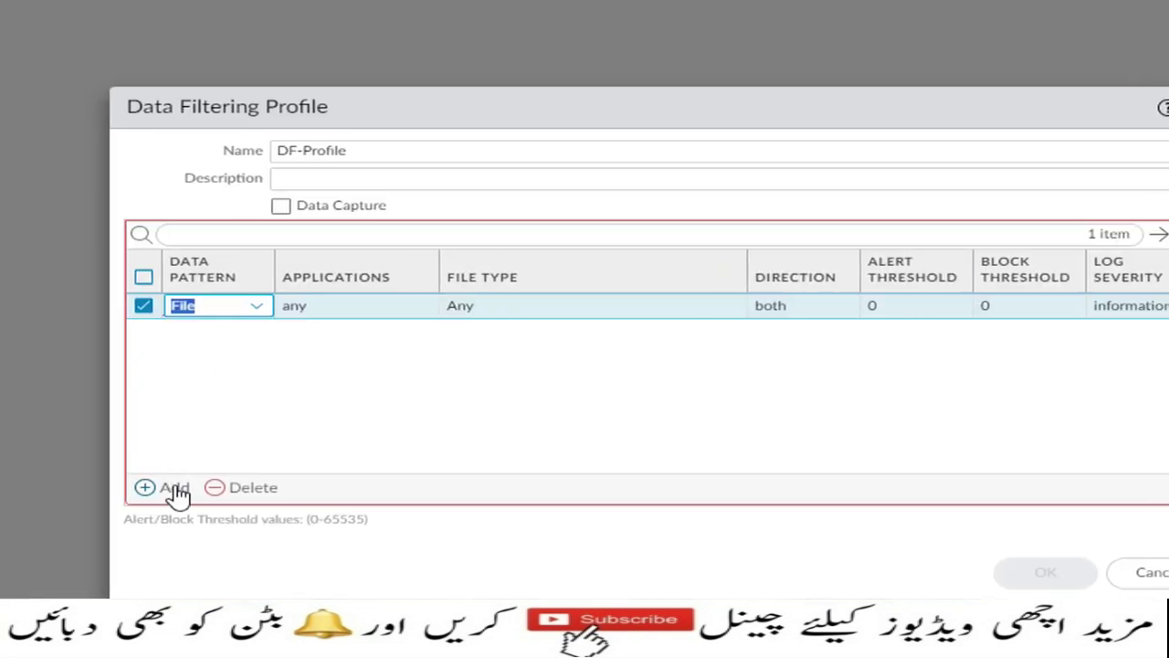
click(129, 487)
click(247, 394)
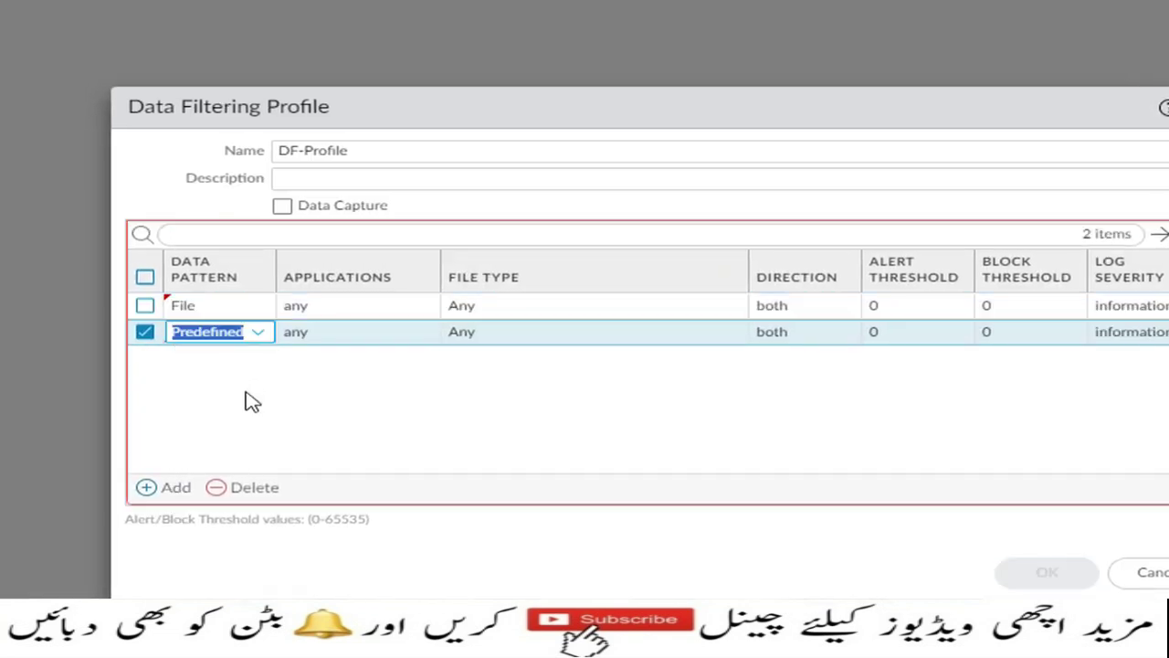
click(173, 487)
click(202, 435)
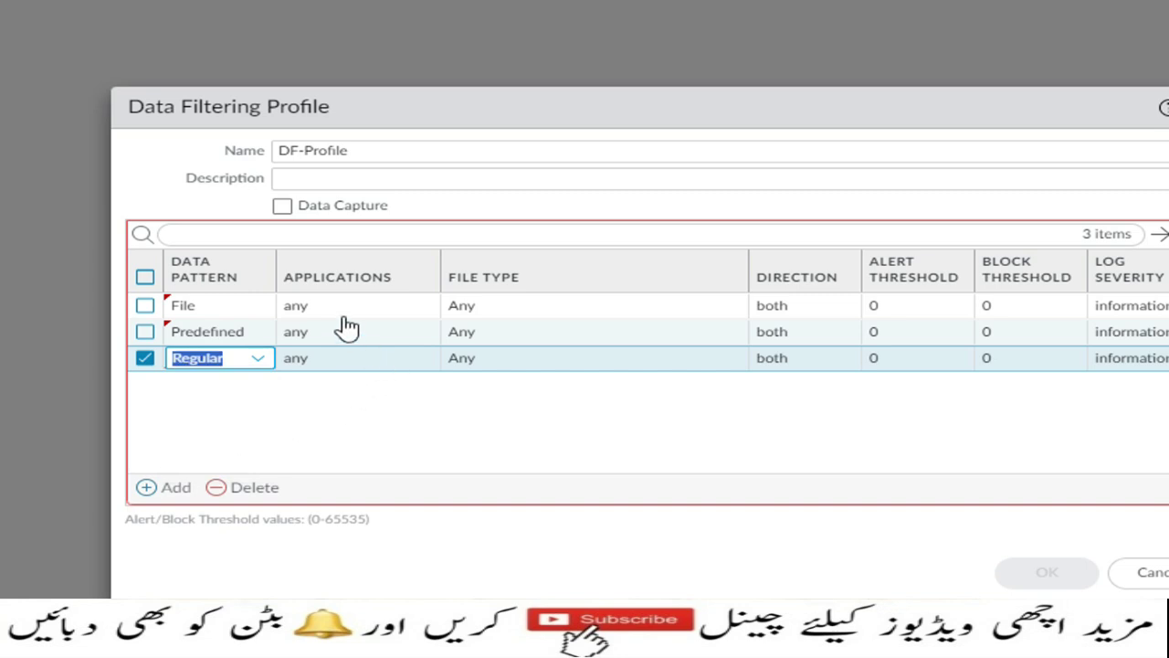
Step: Try 4shared as a specific application for the File pattern, and return its applications to Any
click(378, 317)
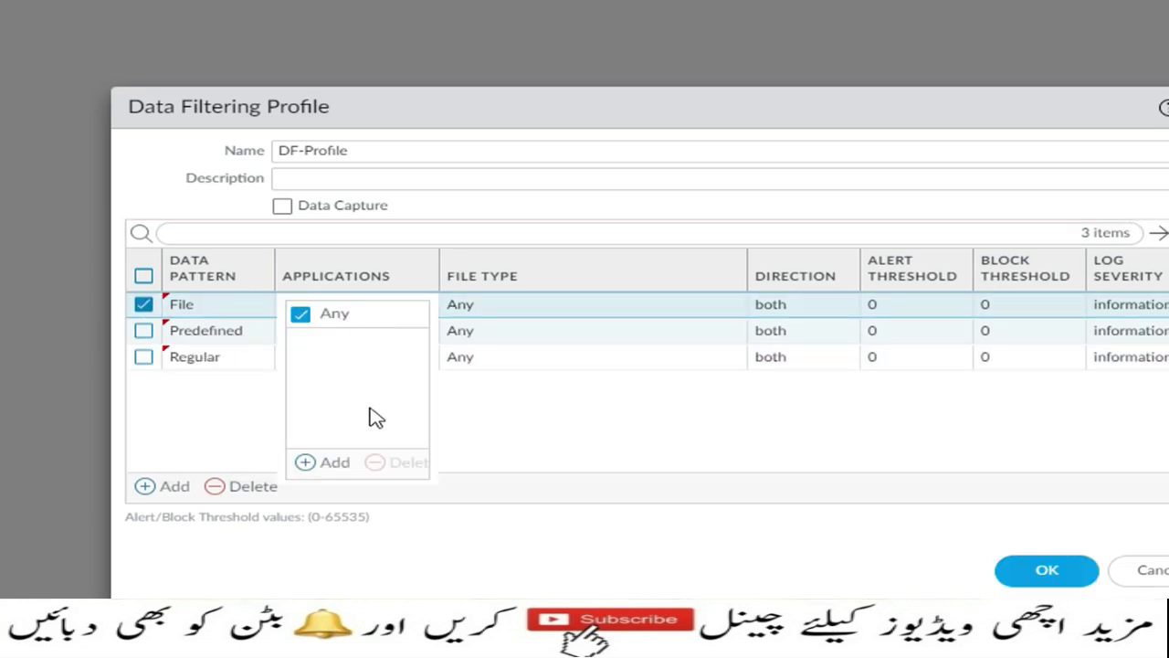
click(302, 315)
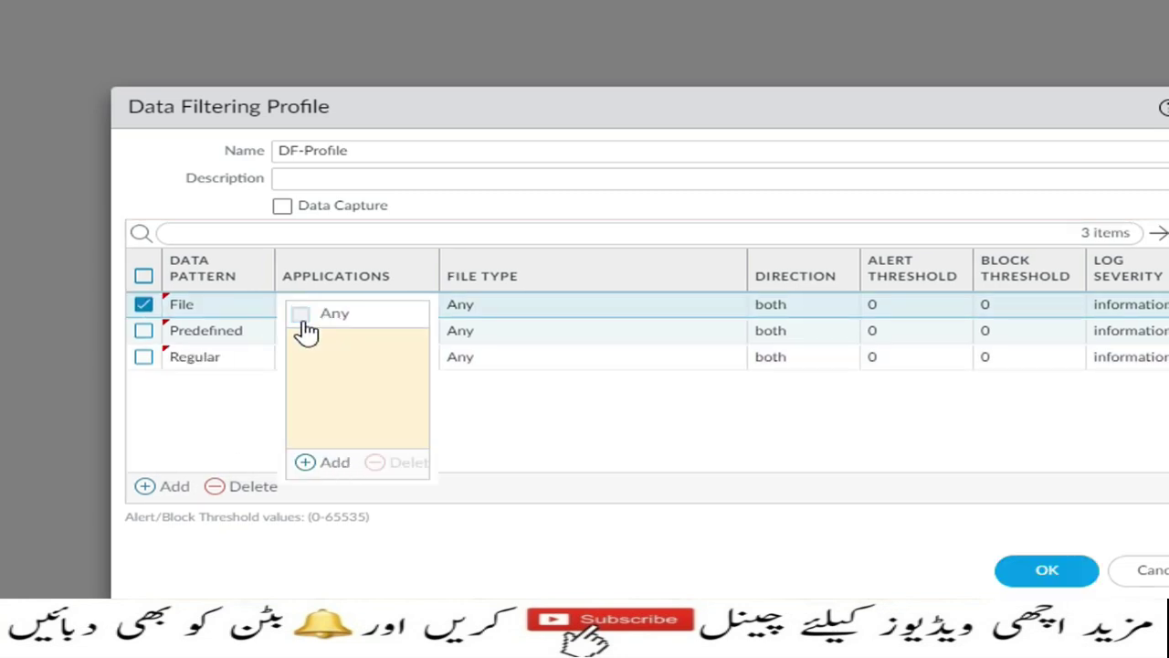
click(328, 465)
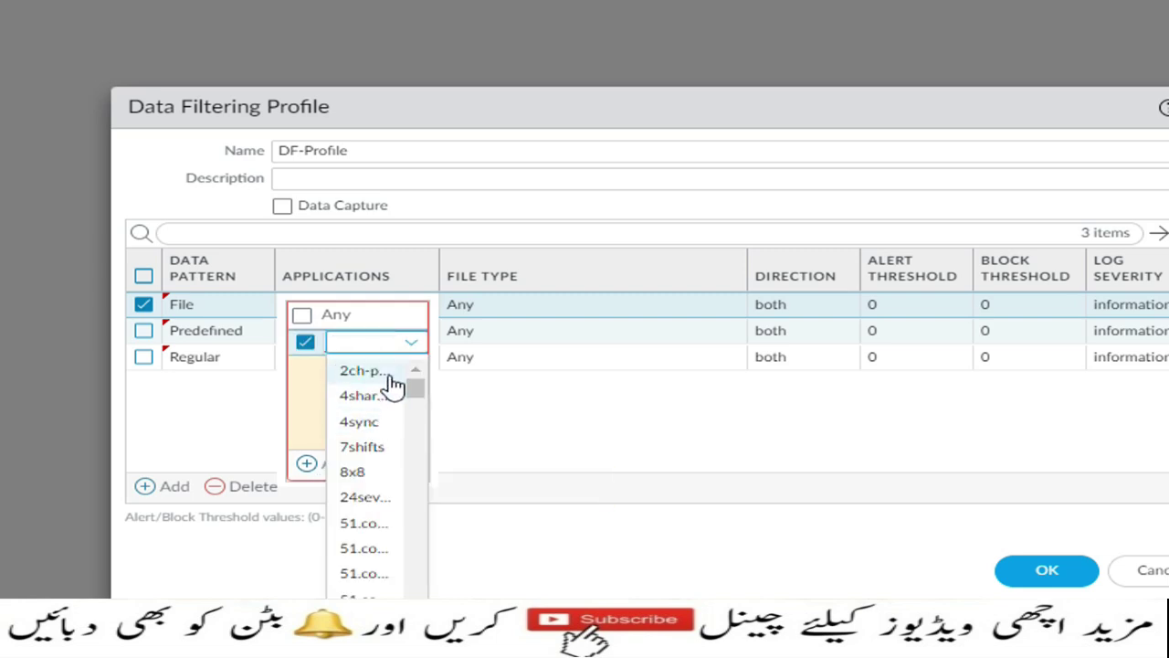
click(381, 404)
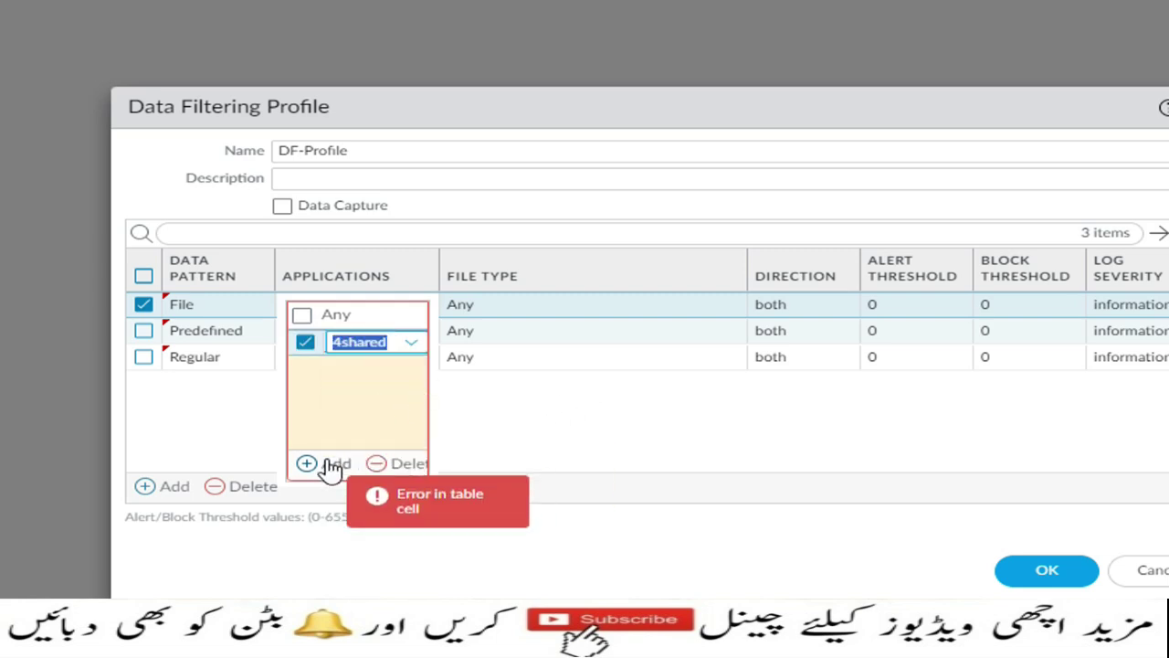
click(313, 343)
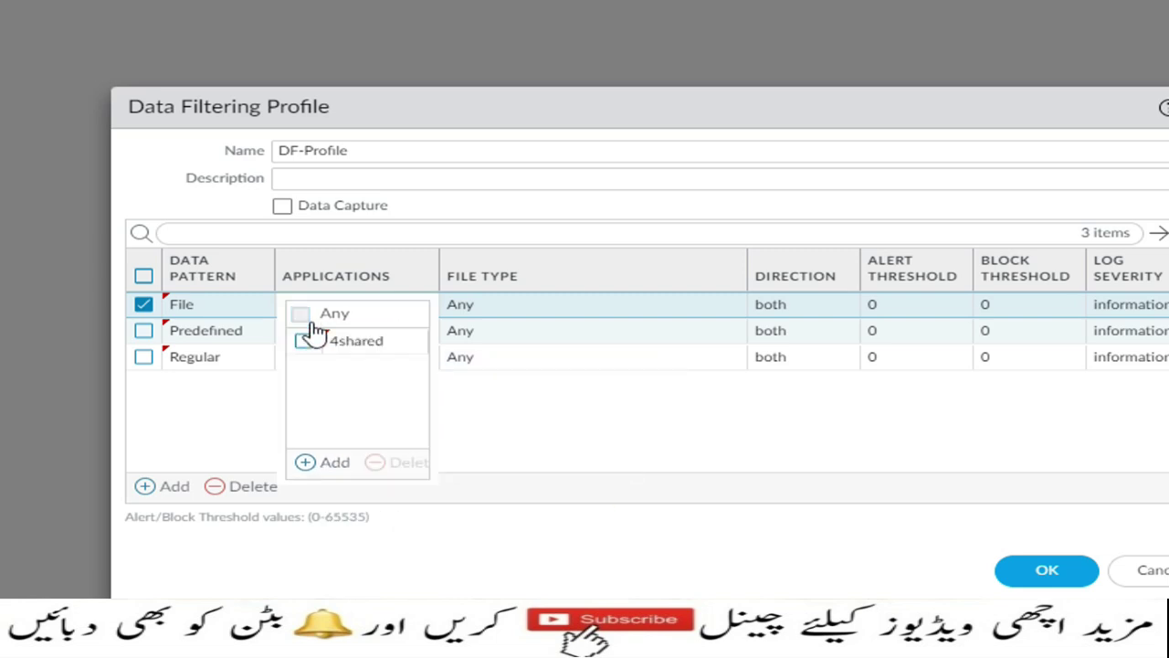
click(302, 314)
click(548, 441)
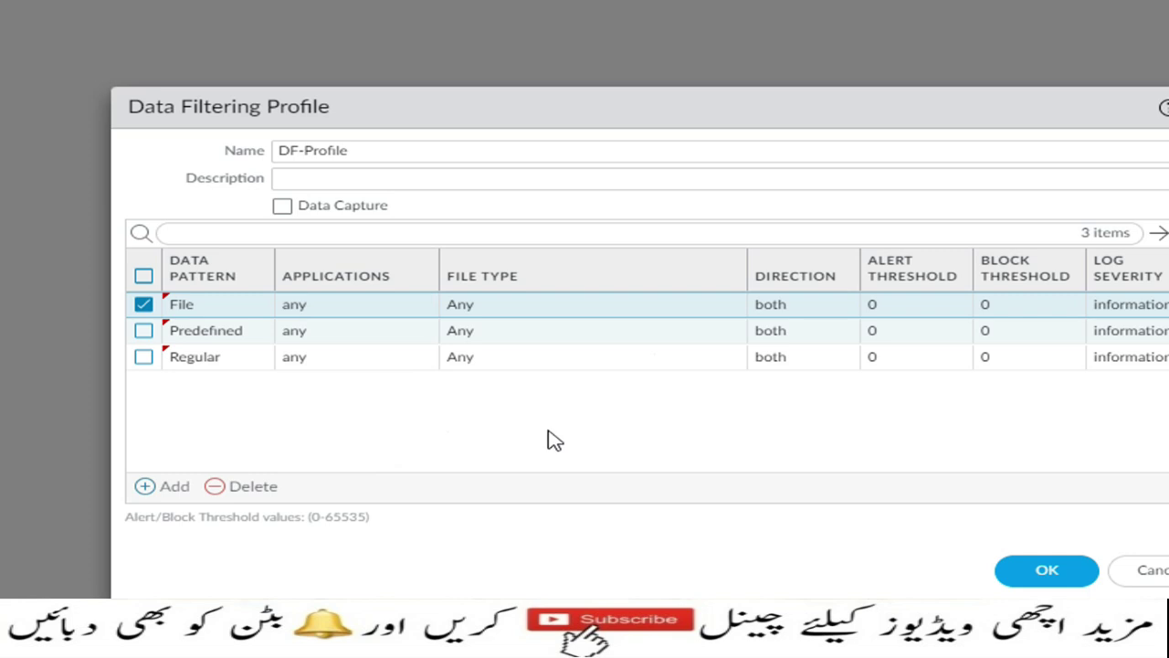
Step: Review the available file types and traffic directions for the File pattern without changing them
click(537, 308)
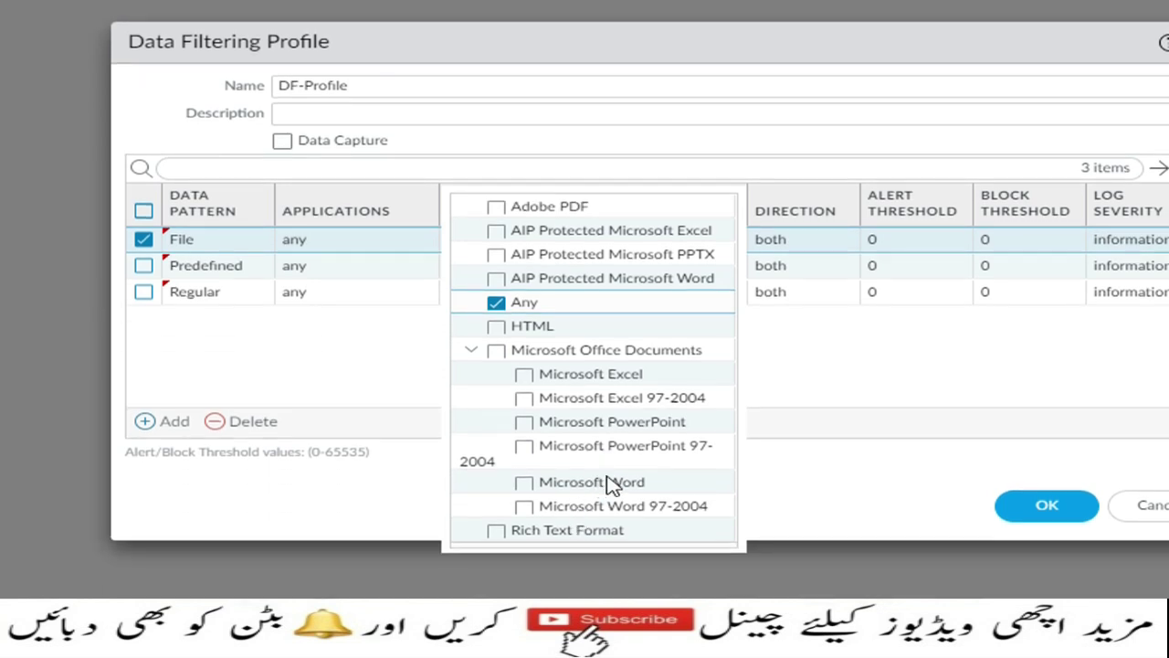
click(819, 362)
click(781, 219)
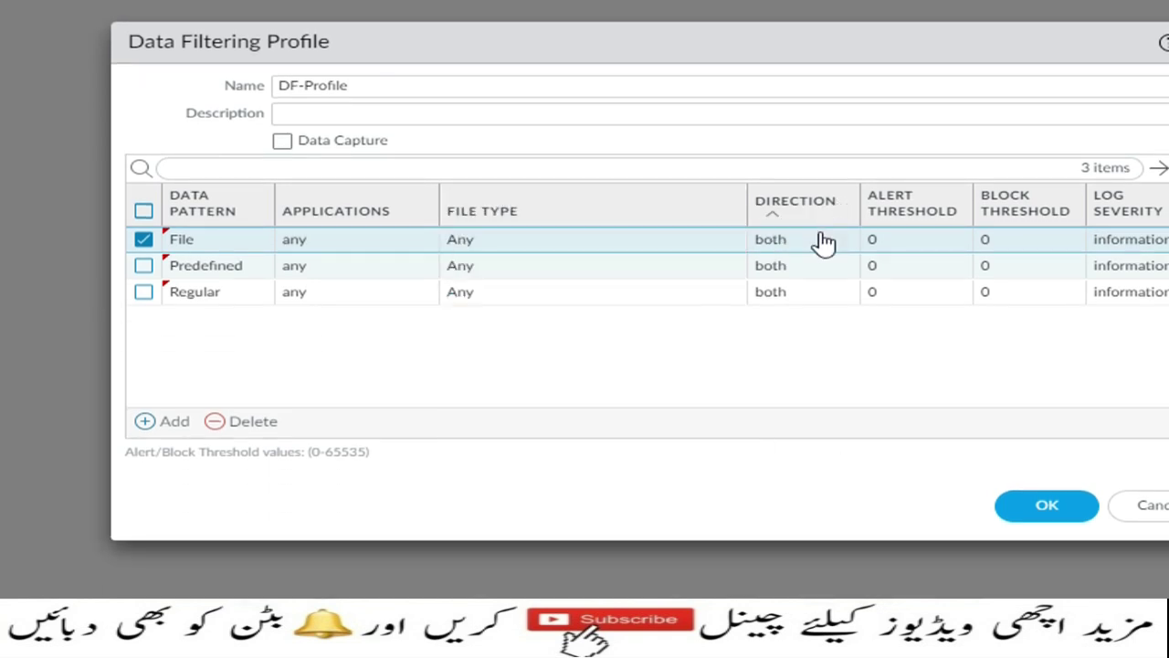
click(823, 247)
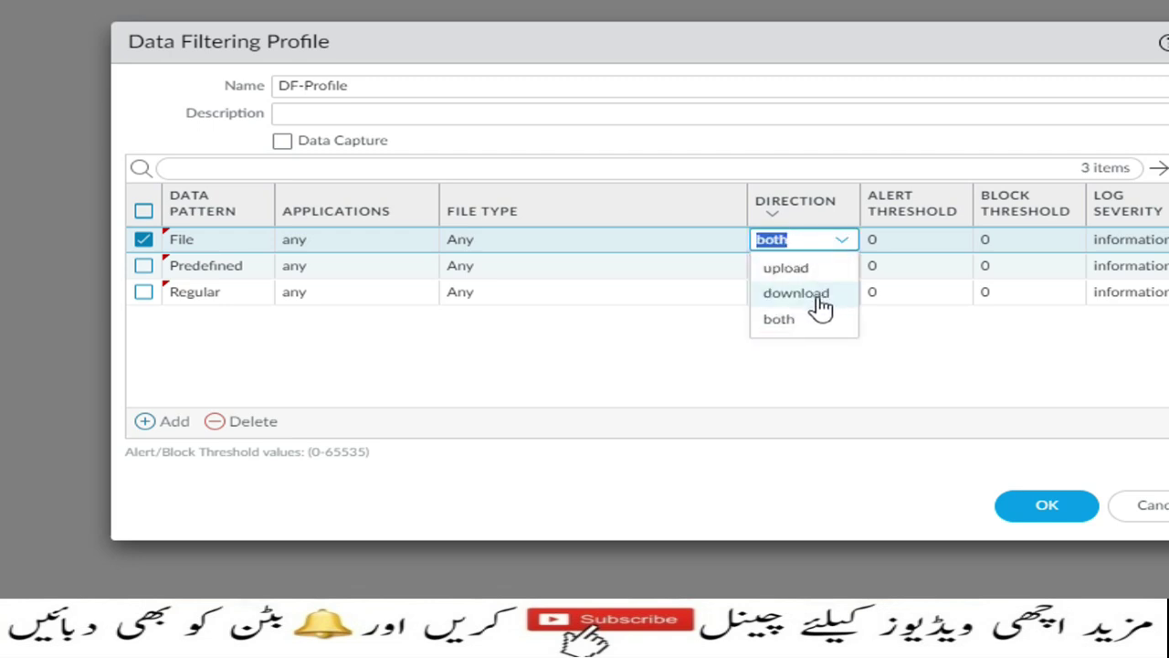
click(731, 355)
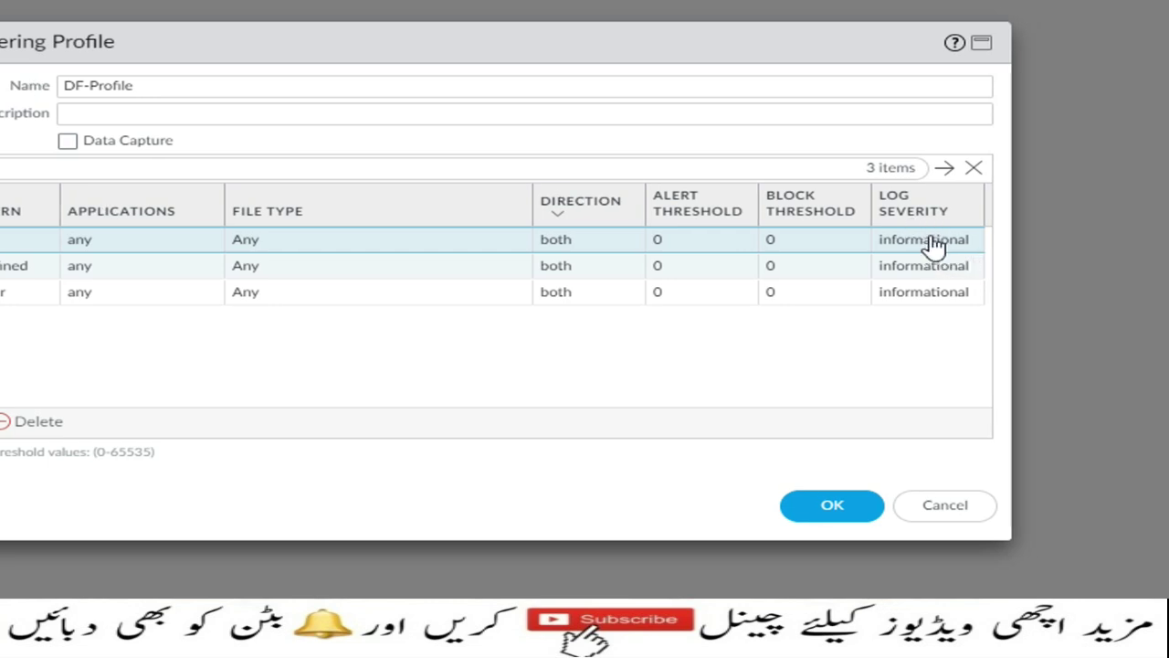
Step: Set the log severity to high for the File, Predefined and Regular patterns, and save the profile
click(930, 241)
click(926, 293)
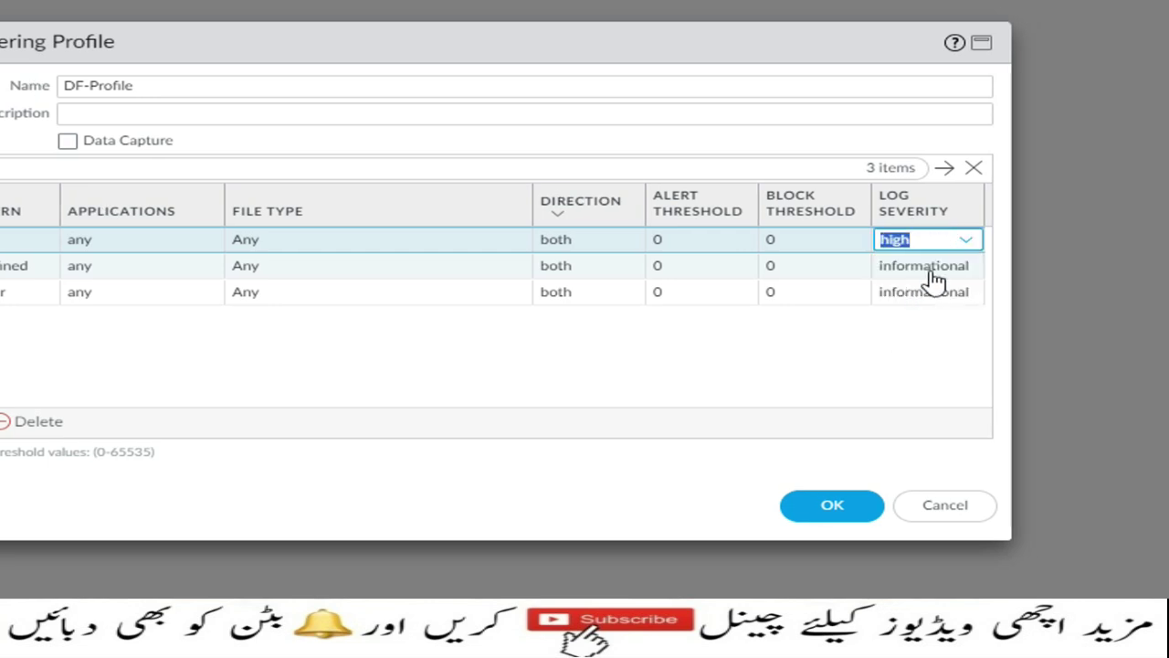
click(927, 268)
click(904, 319)
click(937, 296)
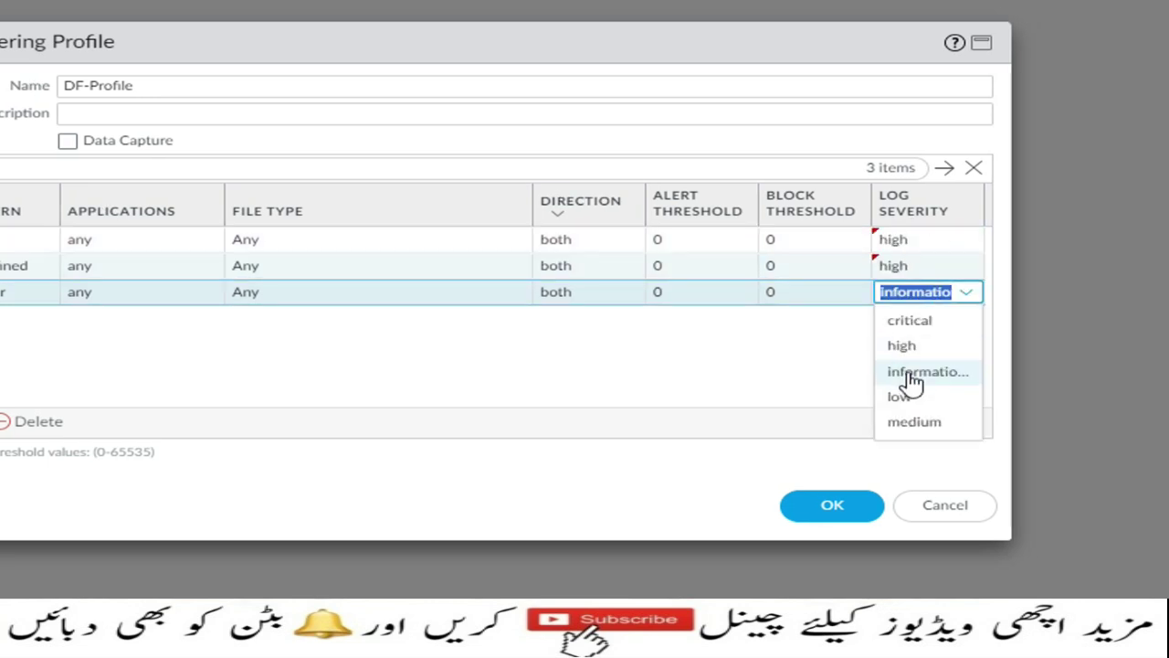
click(908, 345)
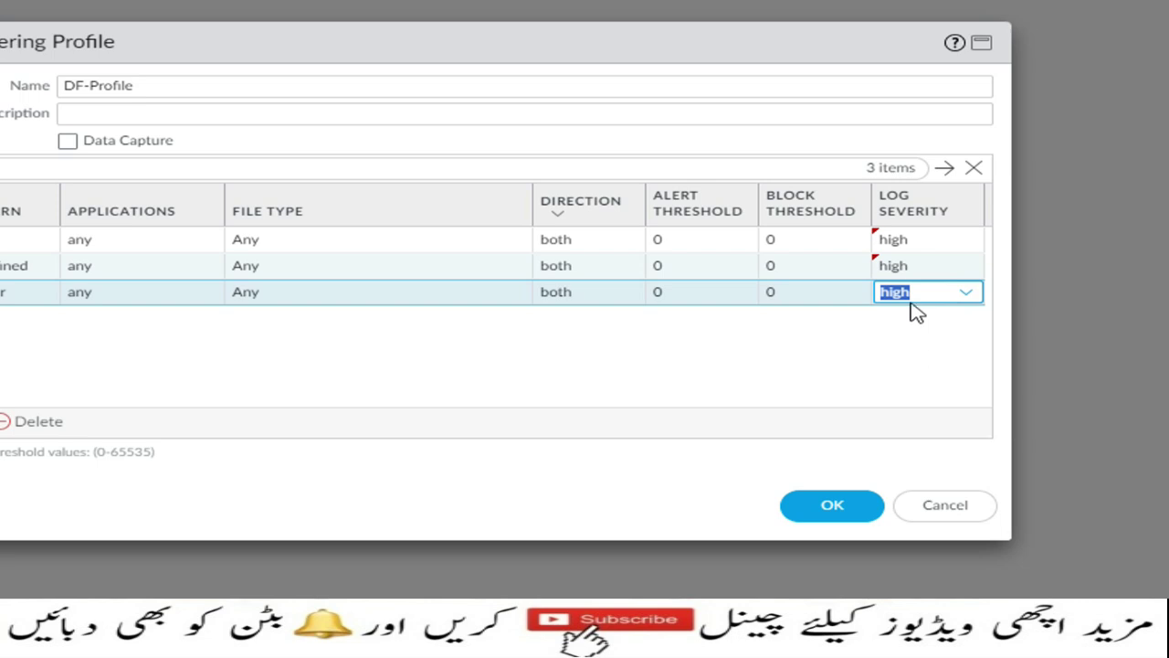
click(637, 379)
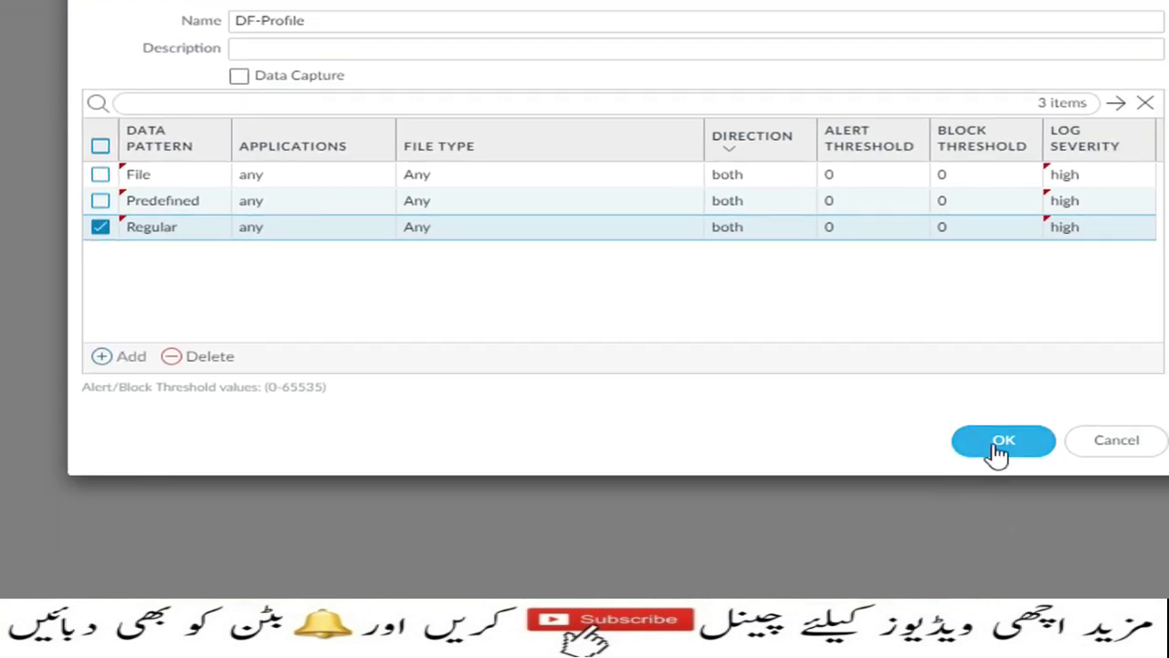
click(1028, 449)
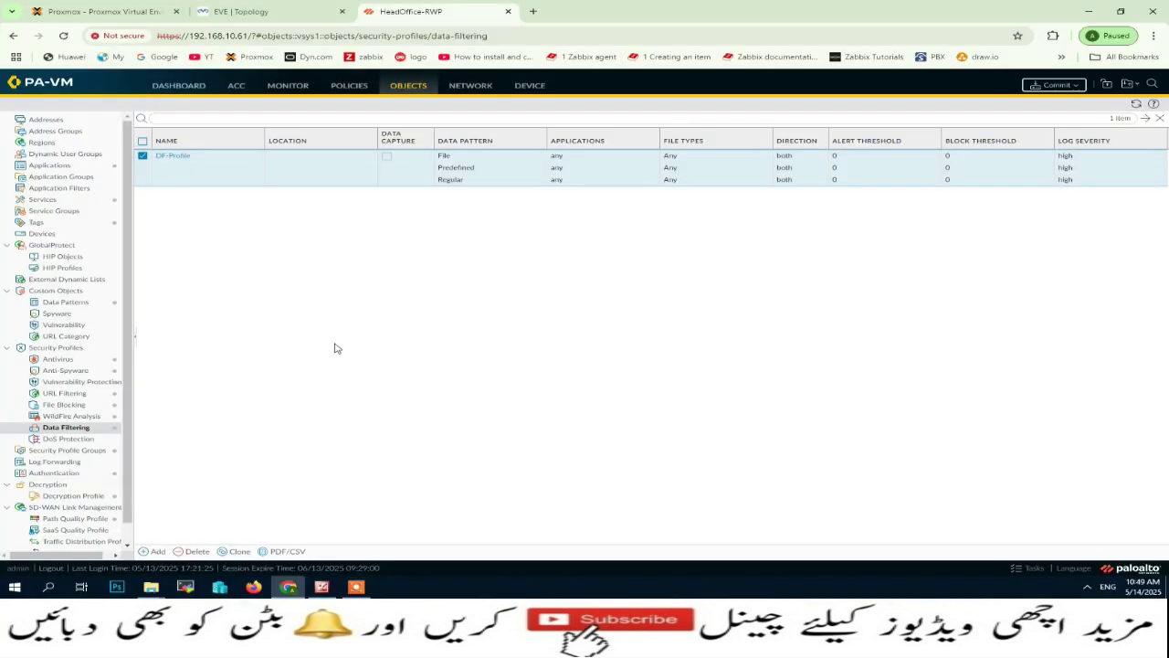